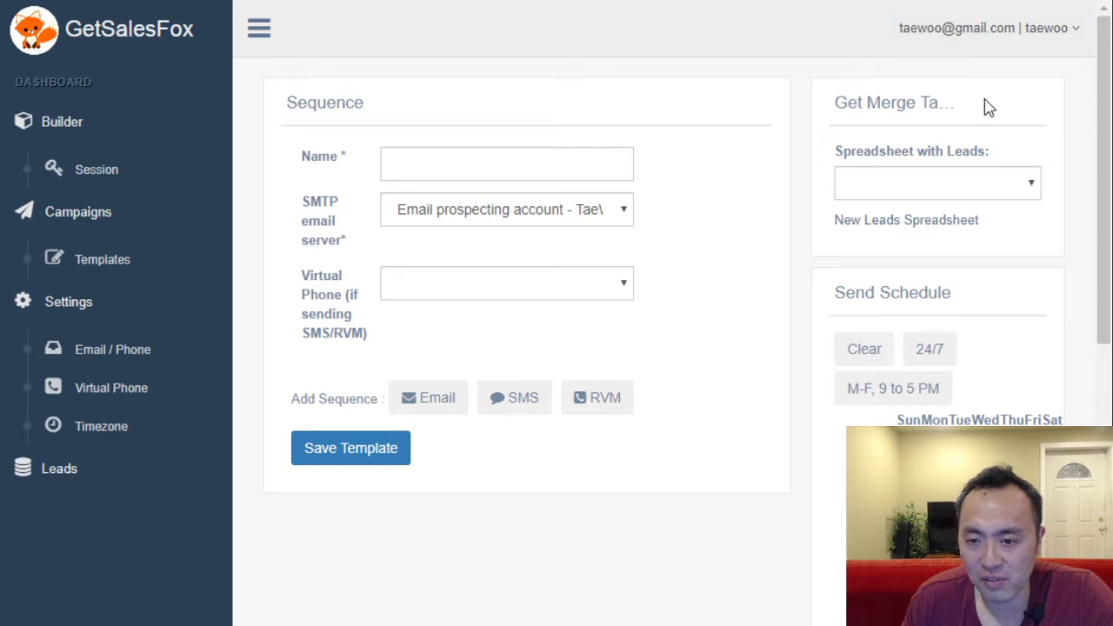
Step: Switch to the Test Merge spreadsheet and examine its header row of lead column names
{"action": "left_click_drag", "start_coordinate": [1111, 173], "coordinate": [1112, 144]}
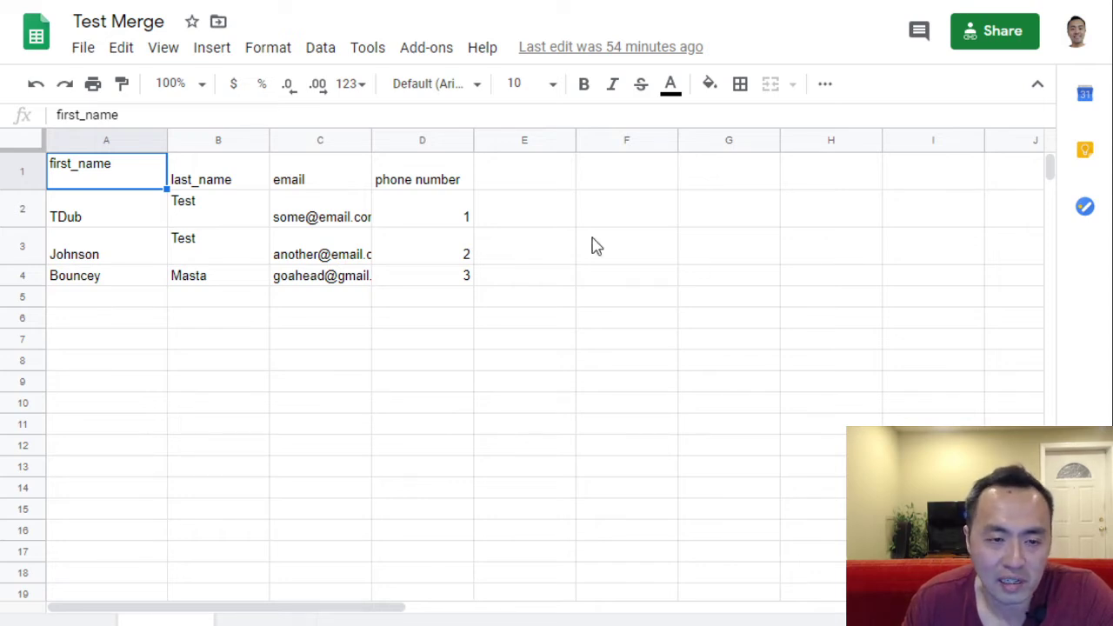
{"action": "left_click", "coordinate": [383, 211]}
{"action": "left_click", "coordinate": [52, 179]}
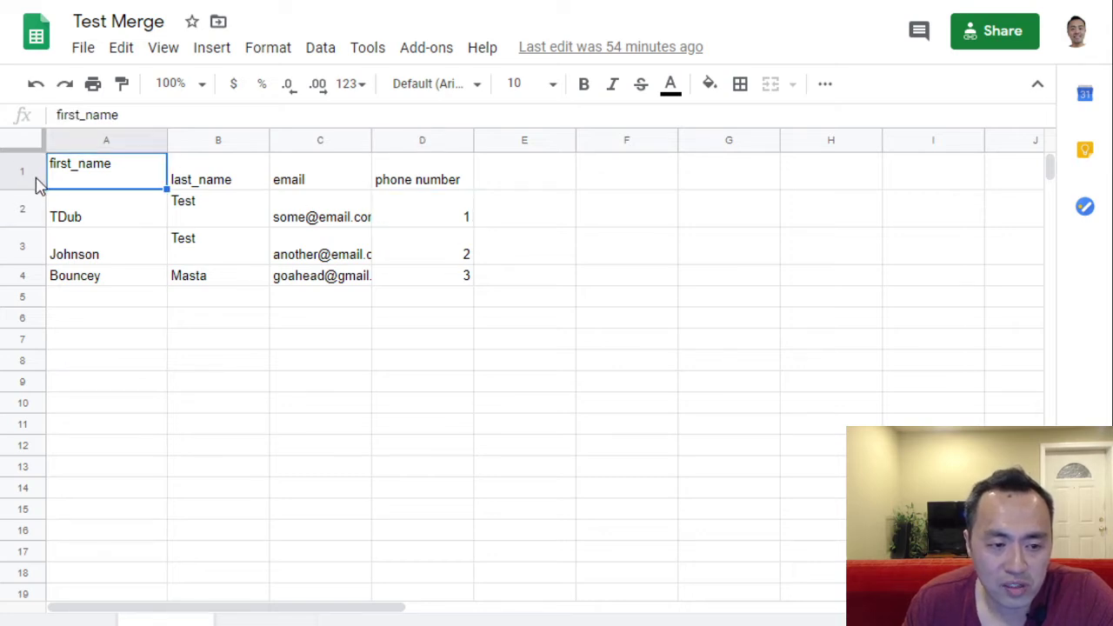
{"action": "left_click", "coordinate": [26, 171]}
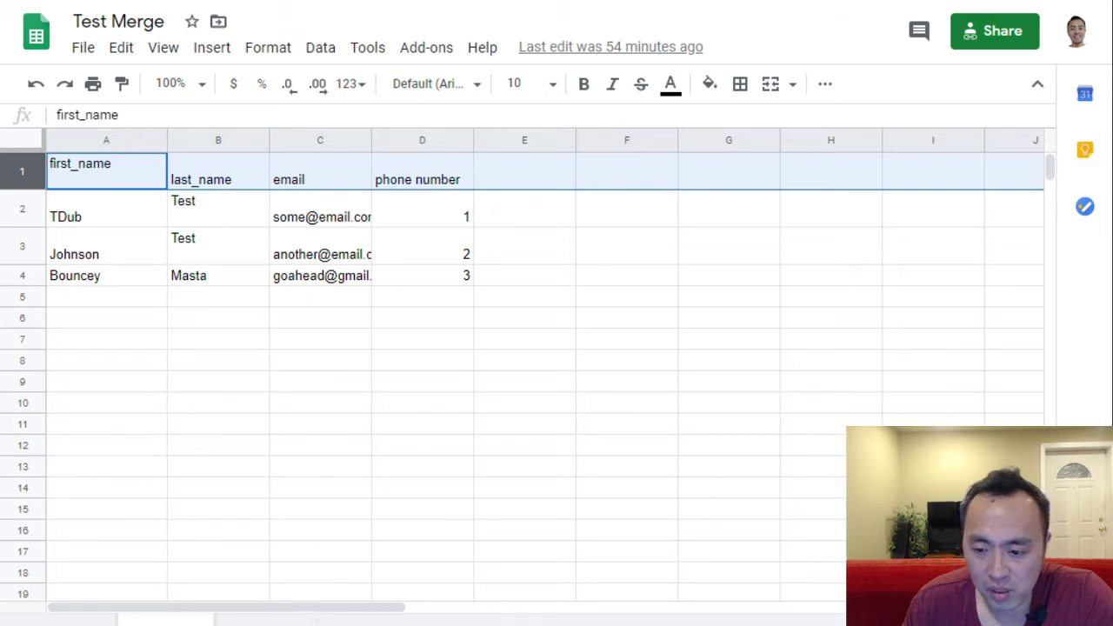
{"action": "left_click_drag", "start_coordinate": [1112, 625], "coordinate": [1069, 406]}
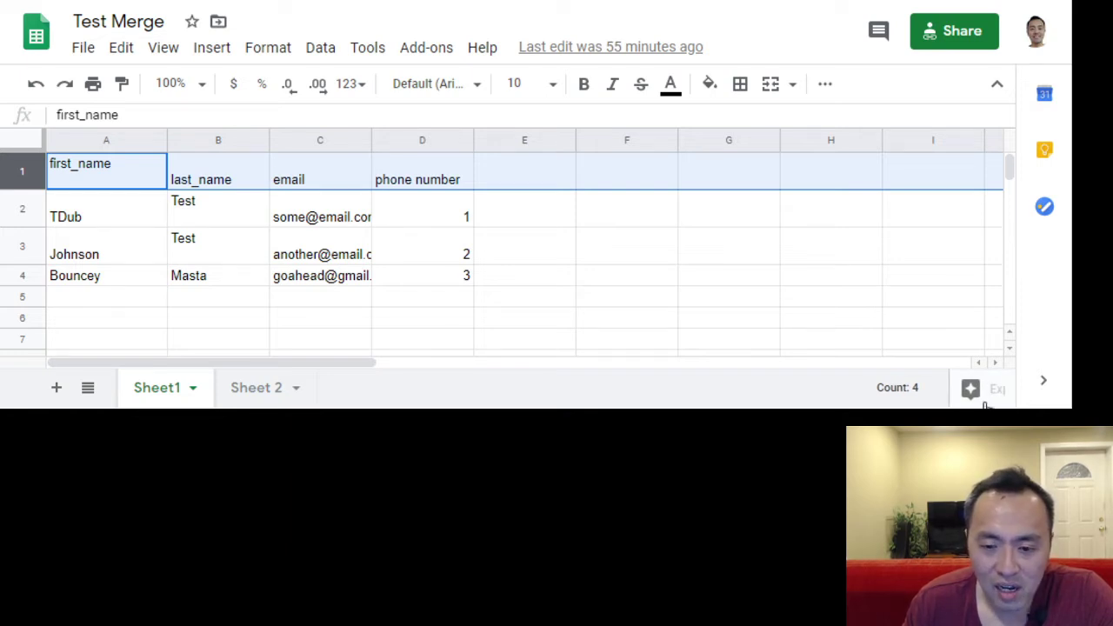
{"action": "left_click_drag", "start_coordinate": [1070, 406], "coordinate": [1099, 623]}
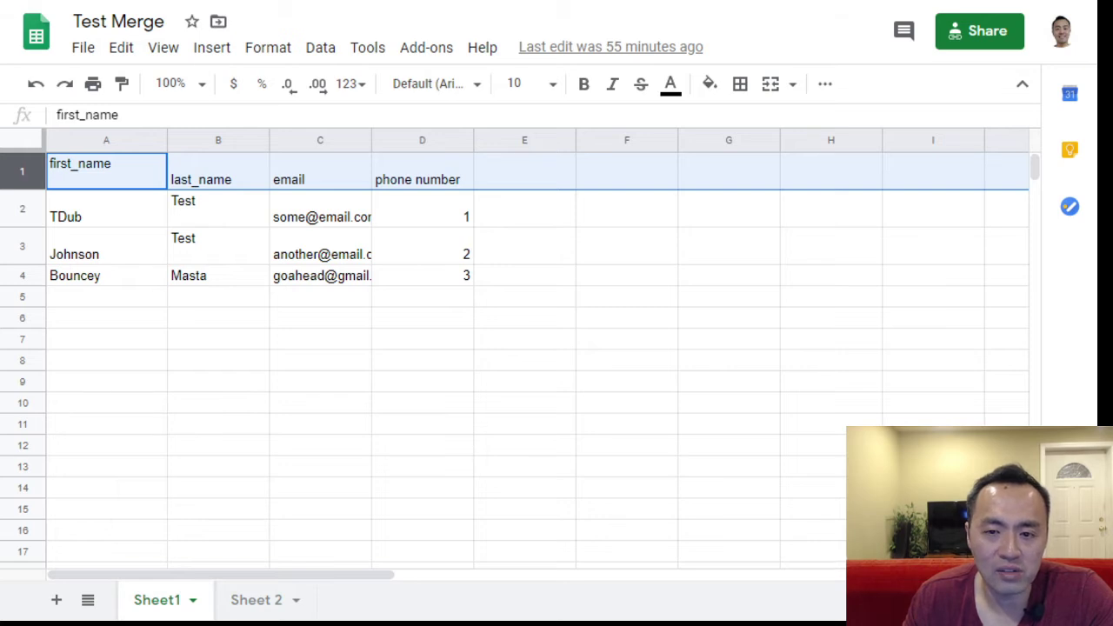
Step: Copy the Test Merge sheet's shareable link and paste it as the URL of a new leads spreadsheet in GetSalesFox
{"action": "left_click", "coordinate": [988, 31]}
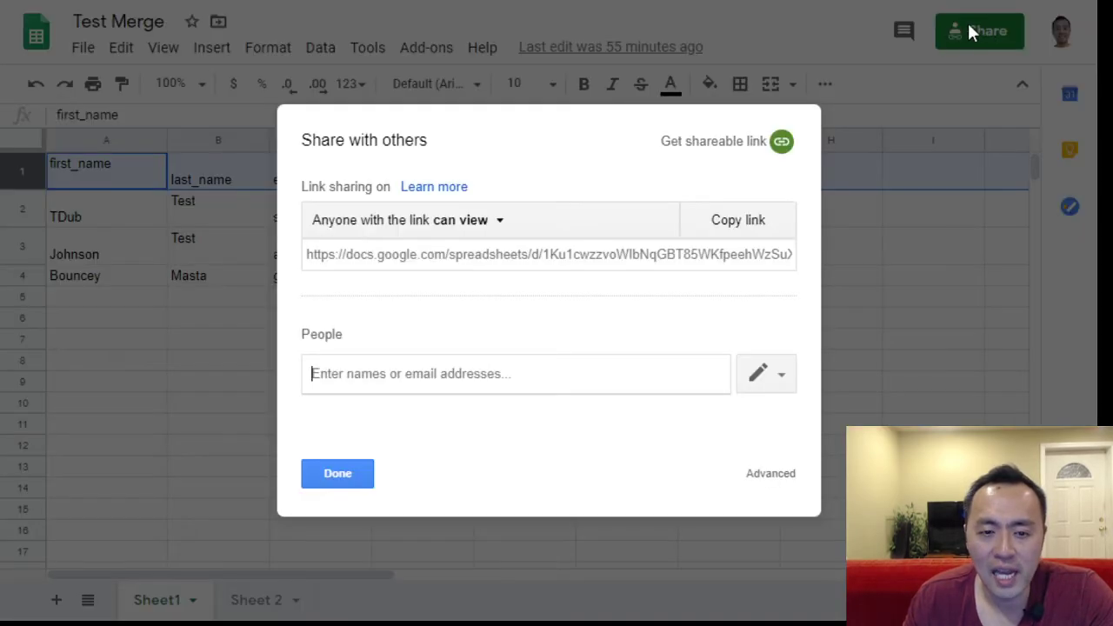
{"action": "left_click", "coordinate": [738, 145]}
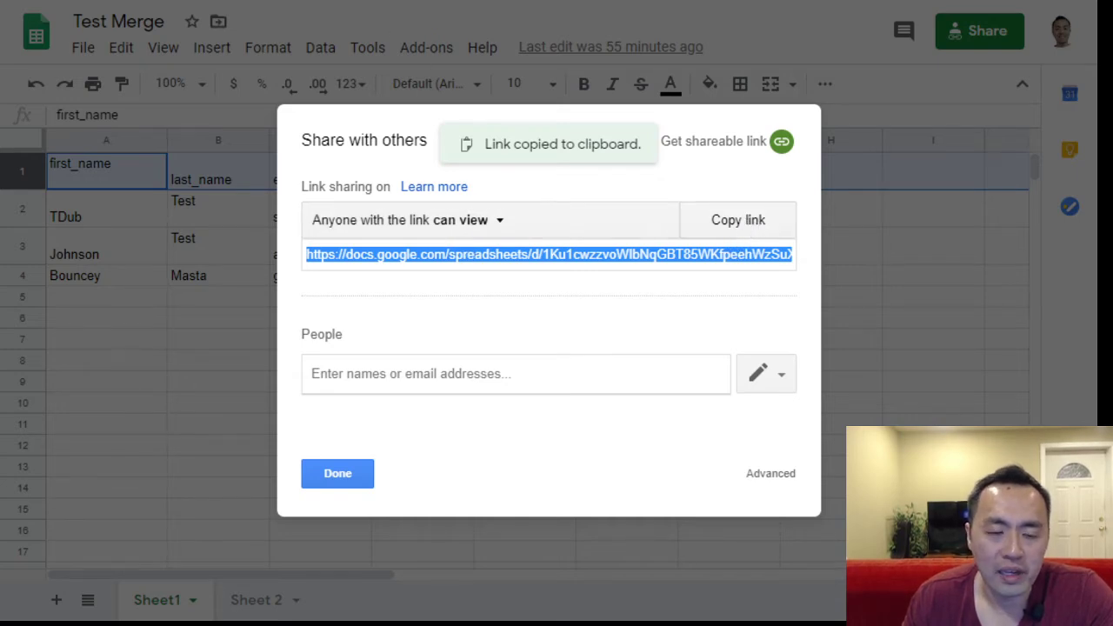
{"action": "key", "text": "ctrl+Tab"}
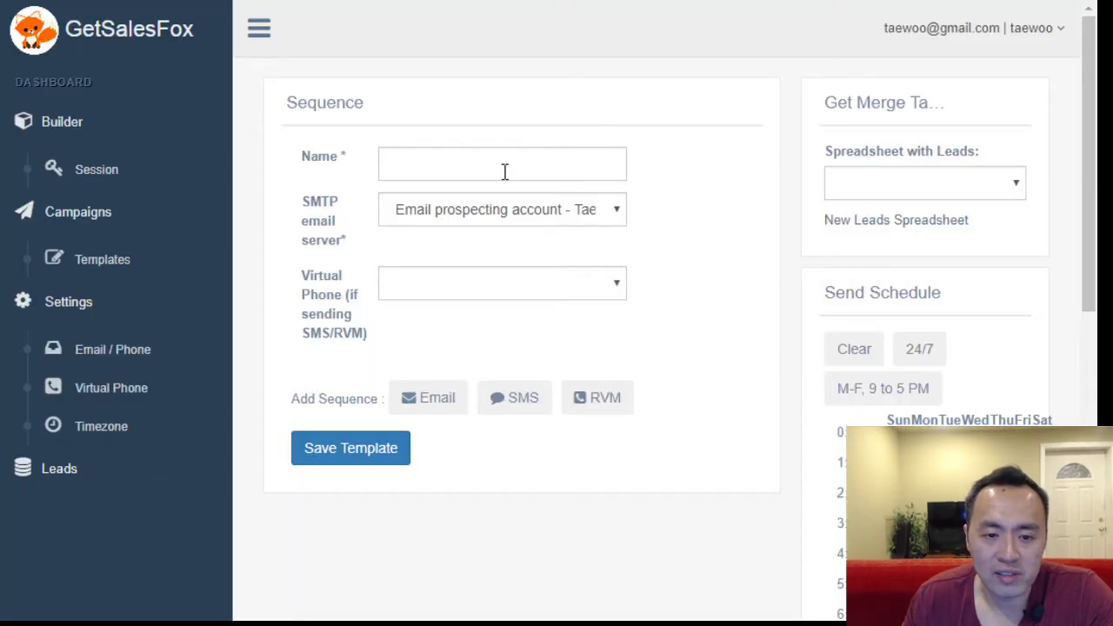
{"action": "left_click", "coordinate": [884, 220]}
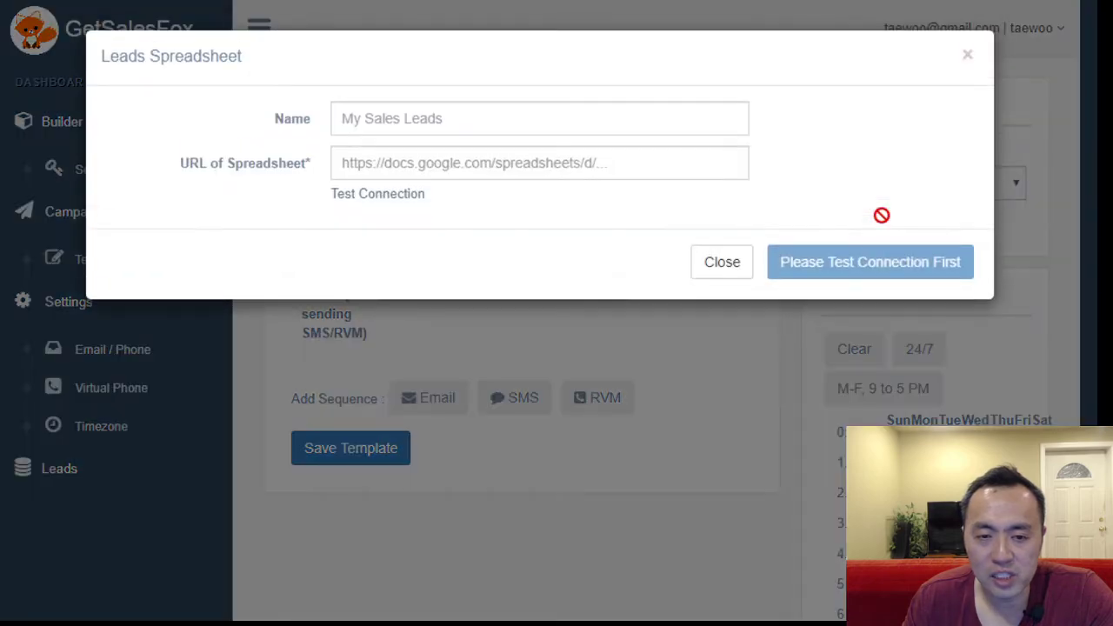
{"action": "left_click", "coordinate": [428, 162]}
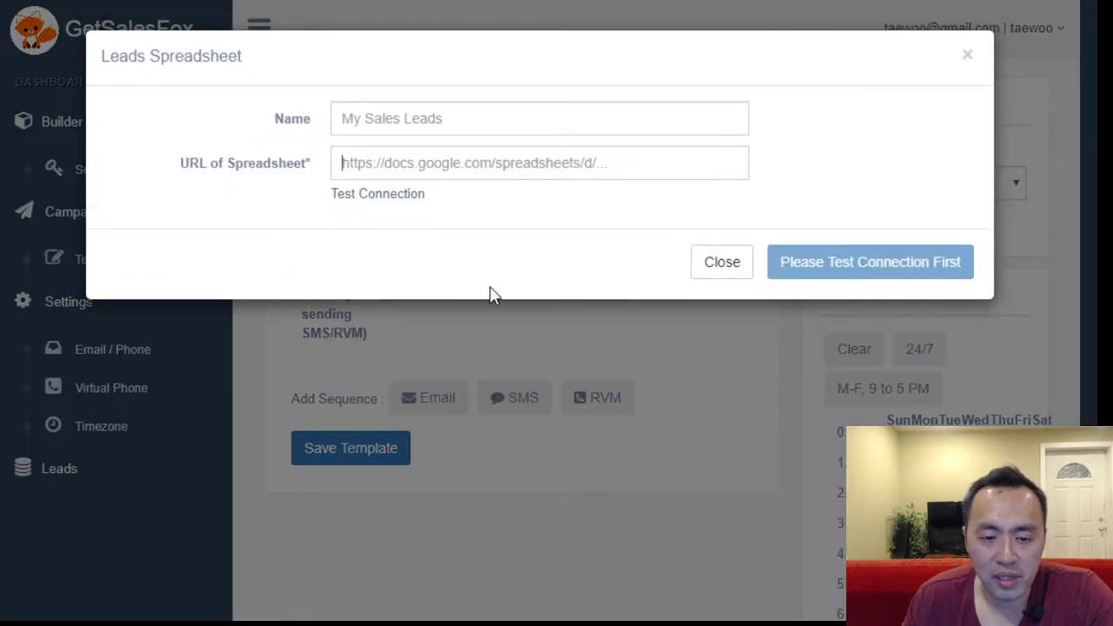
{"action": "key", "text": "ctrl+v"}
Step: Name the leads spreadsheet "Merge Tags", test its connection and save it
{"action": "left_click", "coordinate": [414, 118]}
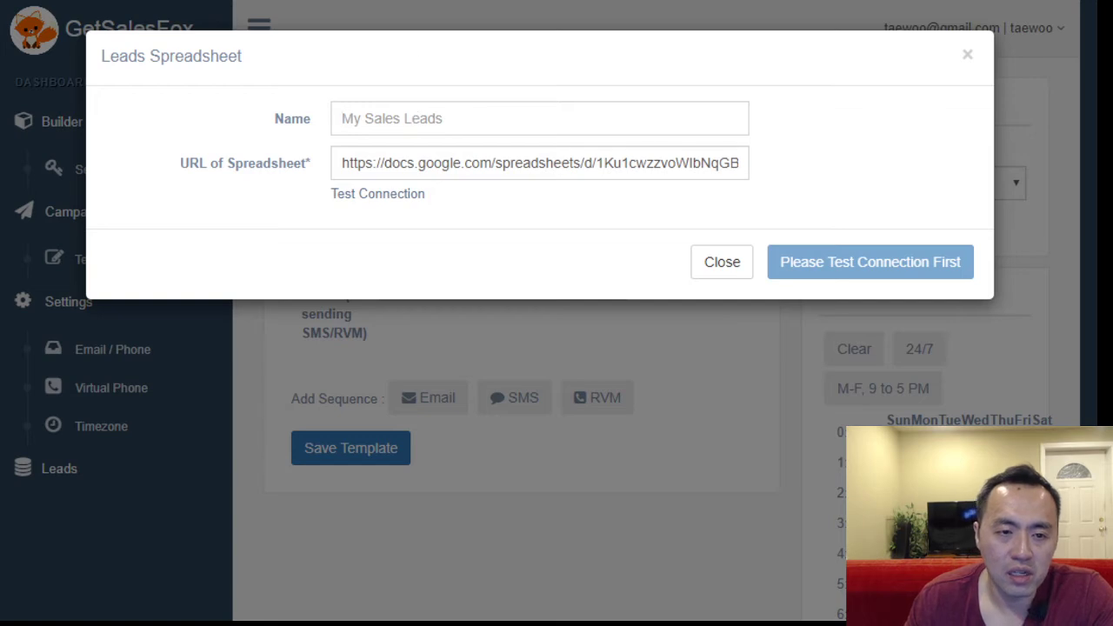
{"action": "type", "text": "Me"}
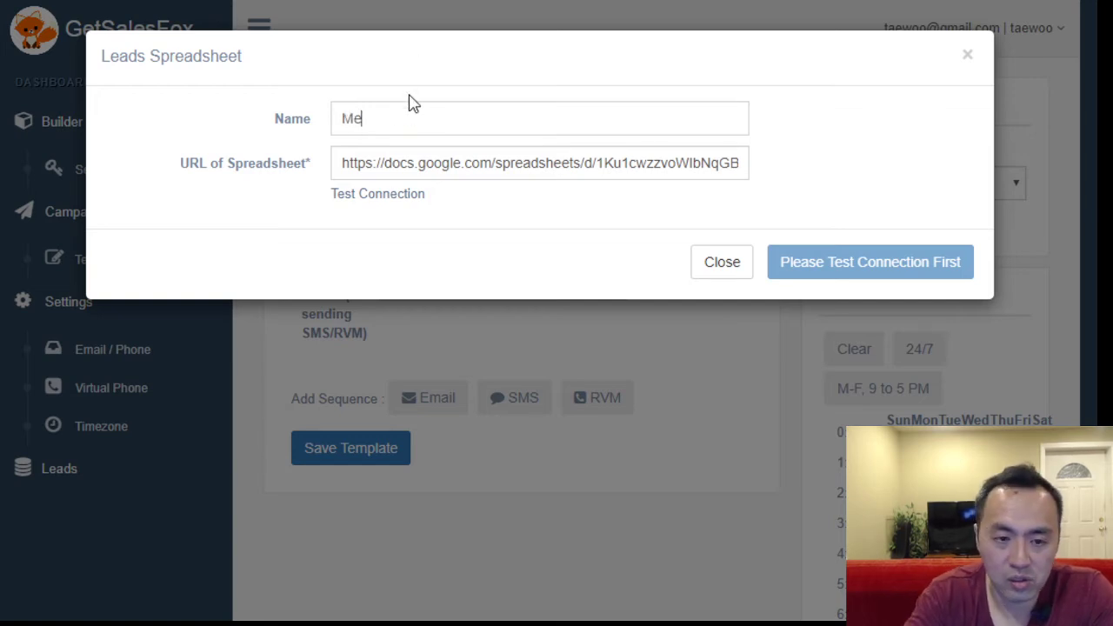
{"action": "type", "text": "rge Tags"}
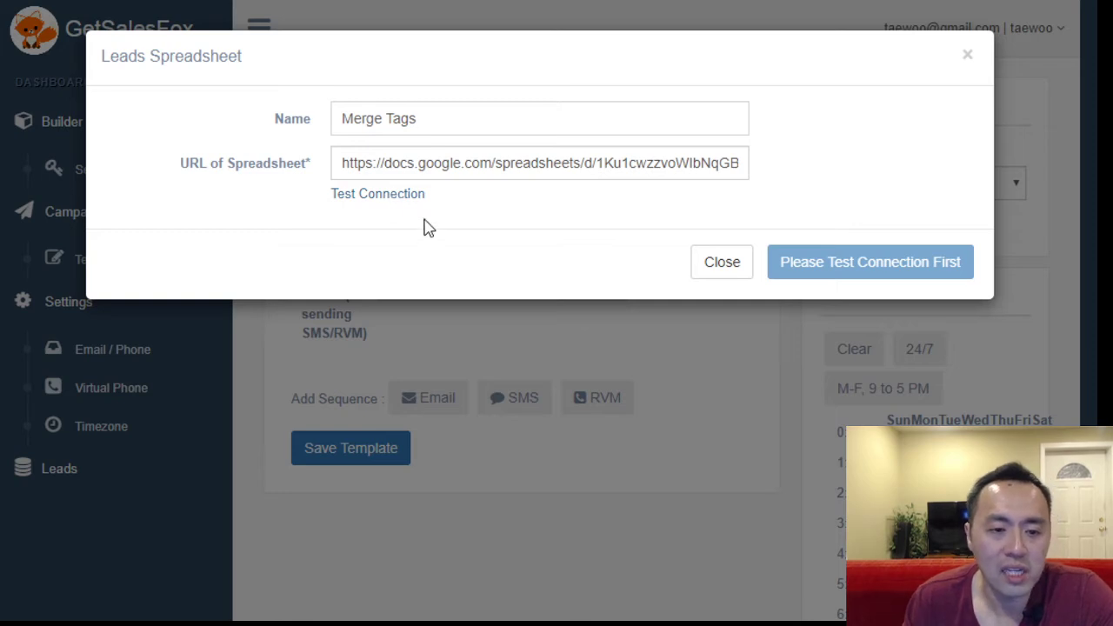
{"action": "left_click", "coordinate": [392, 199]}
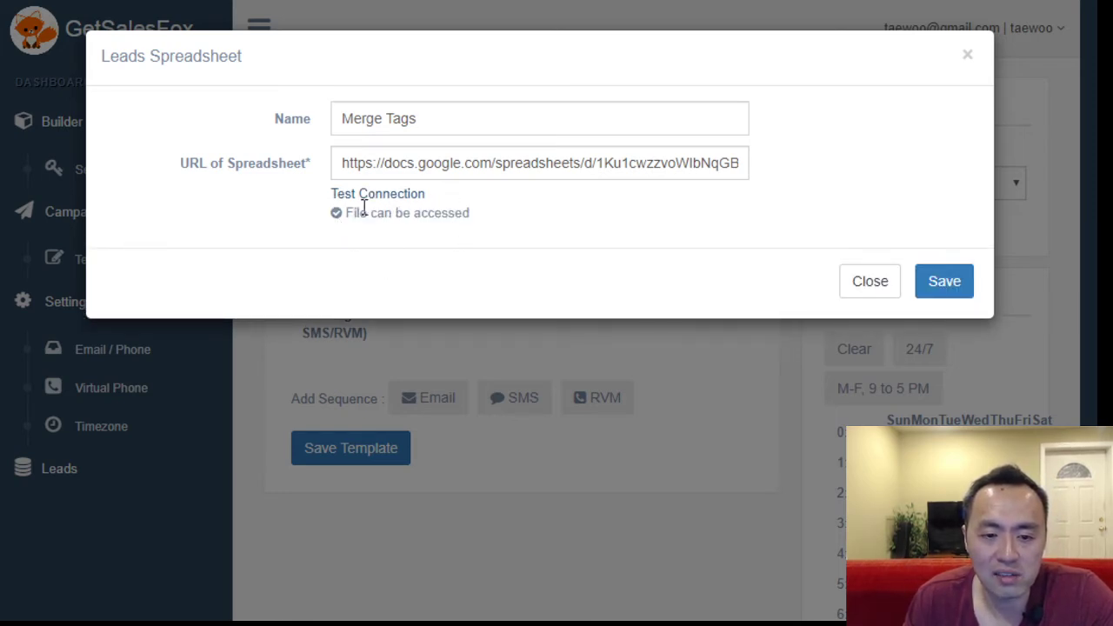
{"action": "left_click", "coordinate": [944, 280]}
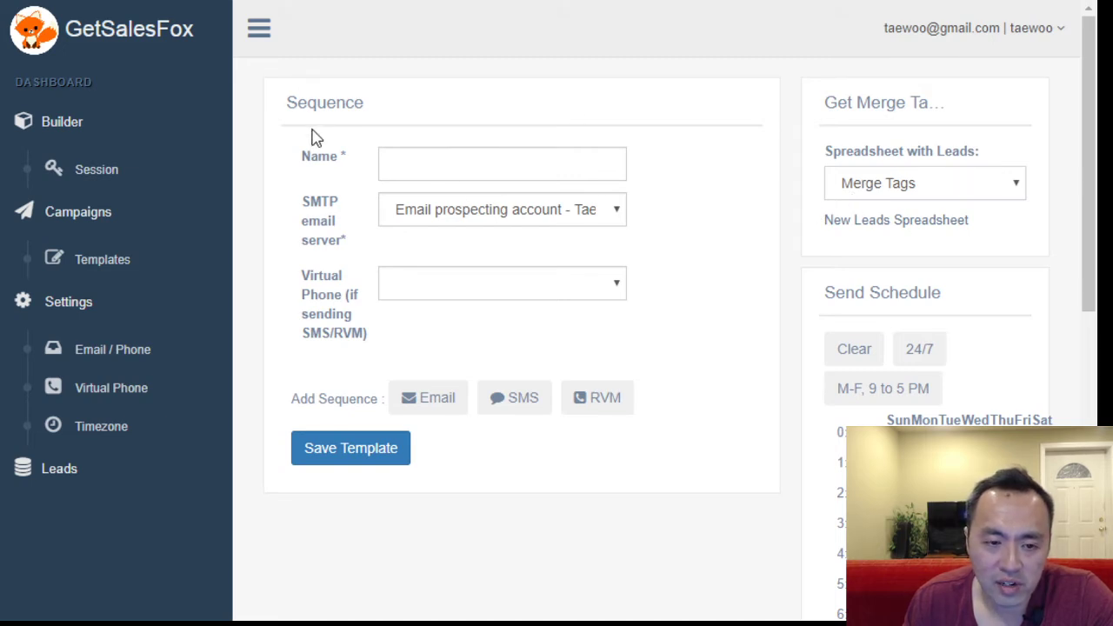
Step: Name the sequence "Template Sequence 1"
{"action": "left_click", "coordinate": [475, 165]}
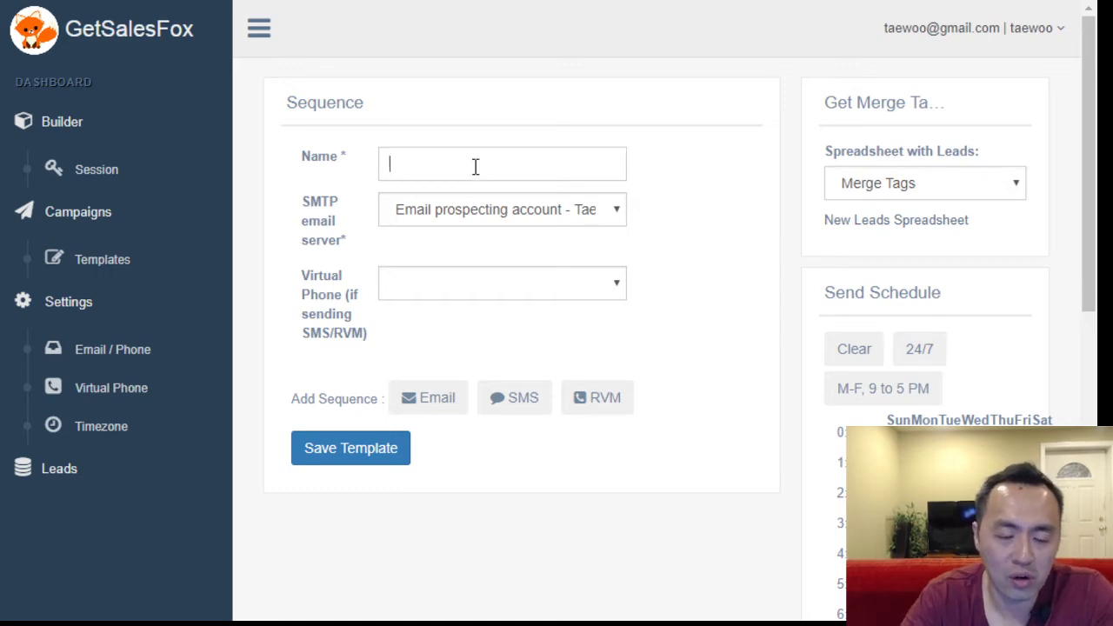
{"action": "type", "text": "Template"}
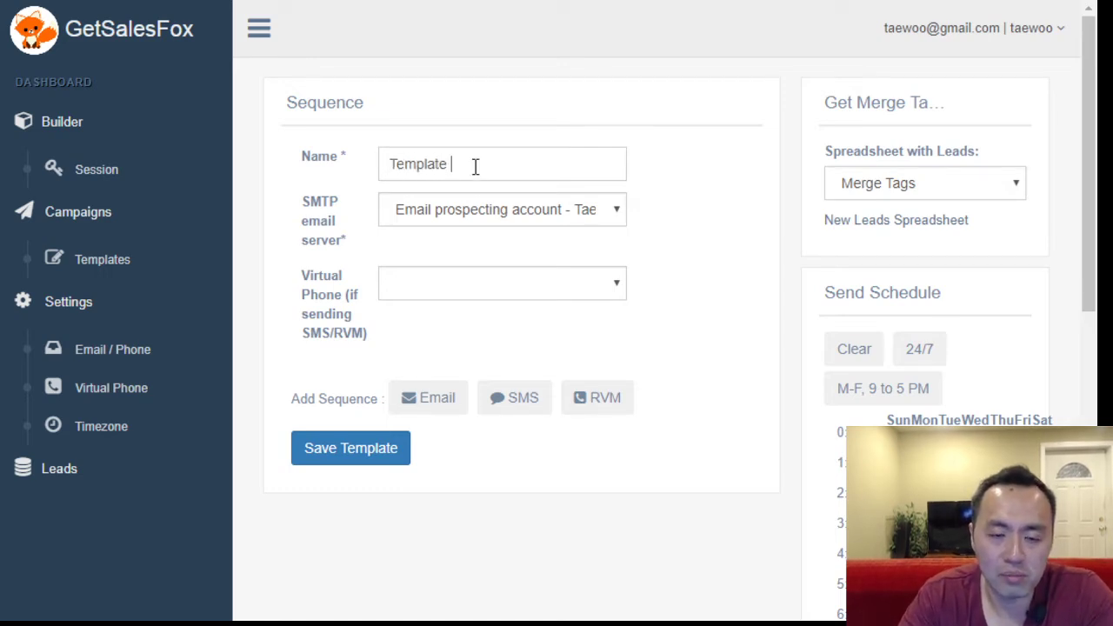
{"action": "type", "text": " Sequence 1"}
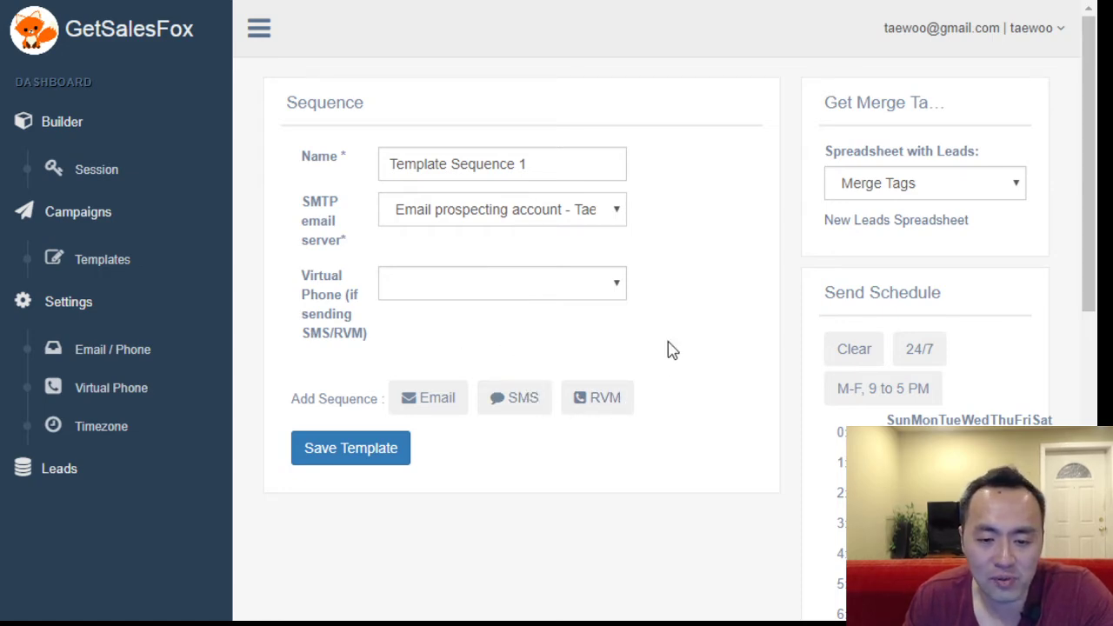
Step: Add an email to the sequence with the subject "Refi mortgage"
{"action": "scroll", "coordinate": [661, 346], "scroll_direction": "down", "scroll_amount": 1}
{"action": "scroll", "coordinate": [646, 343], "scroll_direction": "up", "scroll_amount": 1}
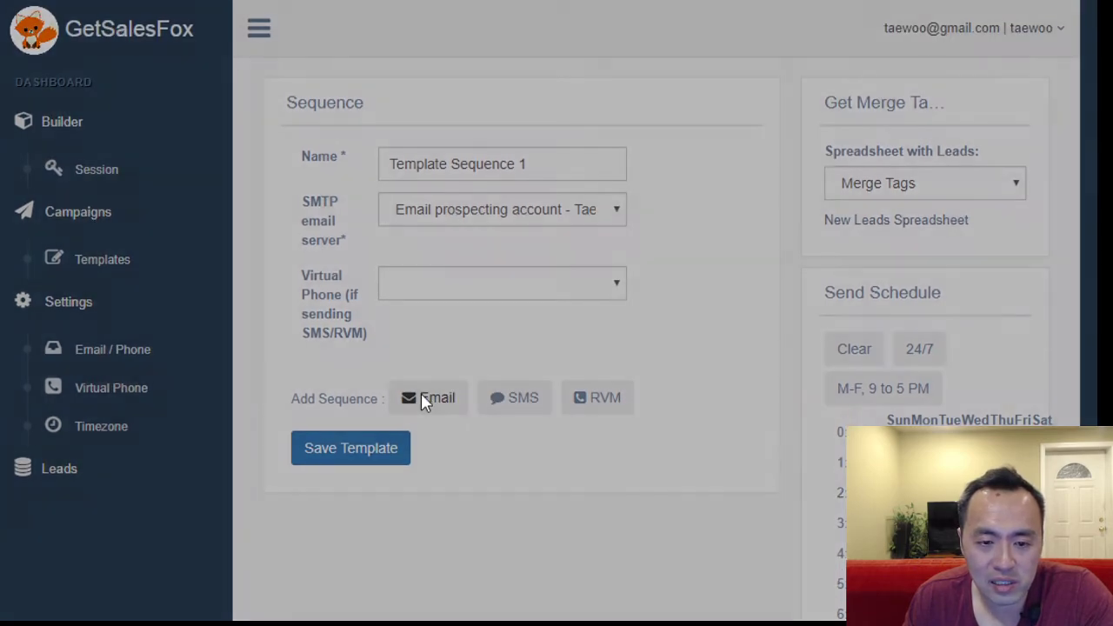
{"action": "left_click", "coordinate": [424, 402]}
{"action": "left_click", "coordinate": [386, 115]}
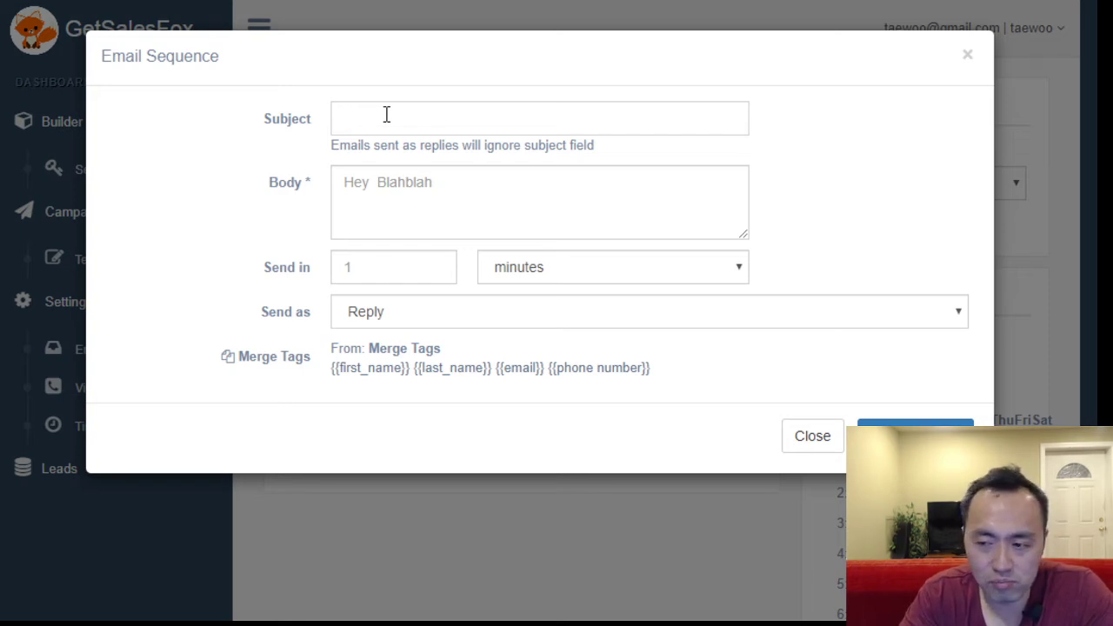
{"action": "type", "text": "Mortage"}
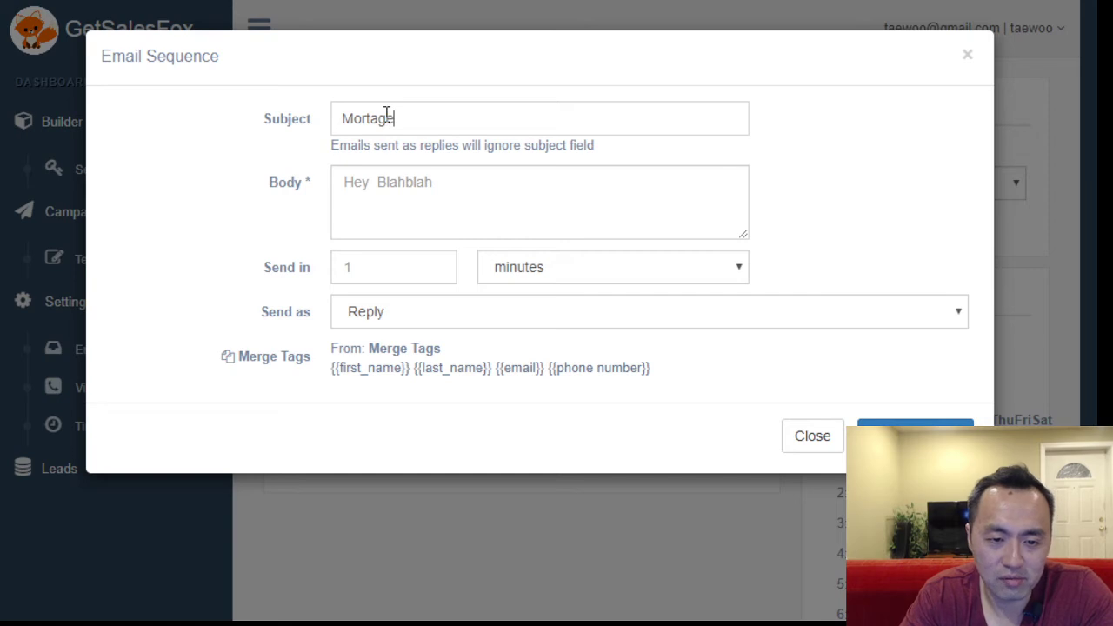
{"action": "key", "text": "ctrl+a"}
{"action": "type", "text": "Refi"}
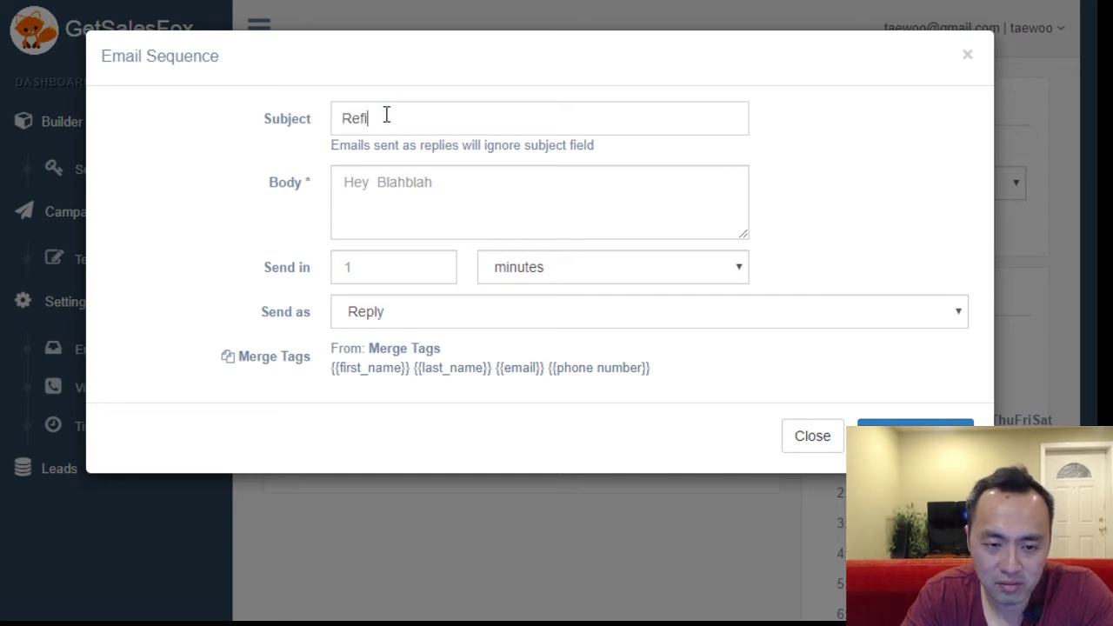
{"action": "type", "text": " mortgage"}
{"action": "key", "text": "Tab"}
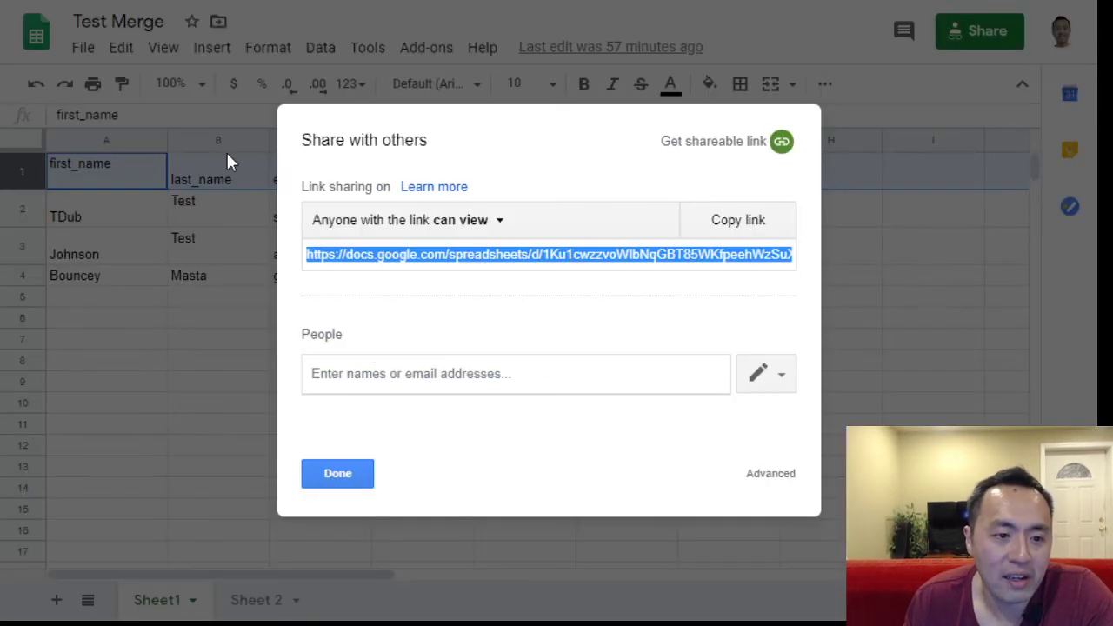
Step: Begin the email body with "Hey {{first_name}}", checking the matching first_name column in the Test Merge spreadsheet
{"action": "key", "text": "Escape"}
{"action": "left_click", "coordinate": [104, 221]}
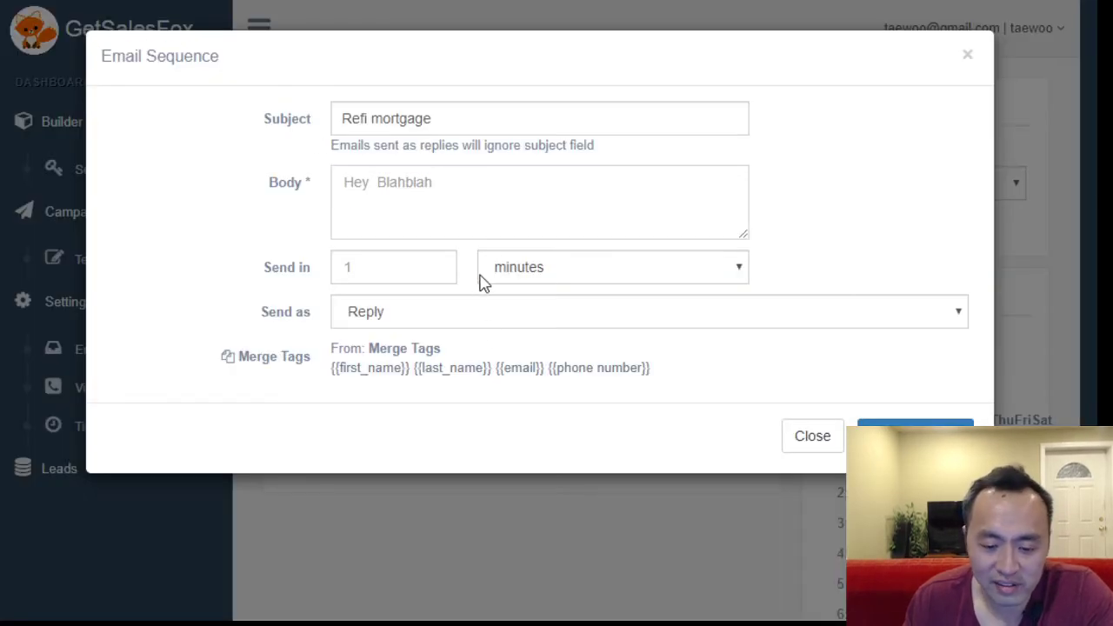
{"action": "type", "text": "Hey"}
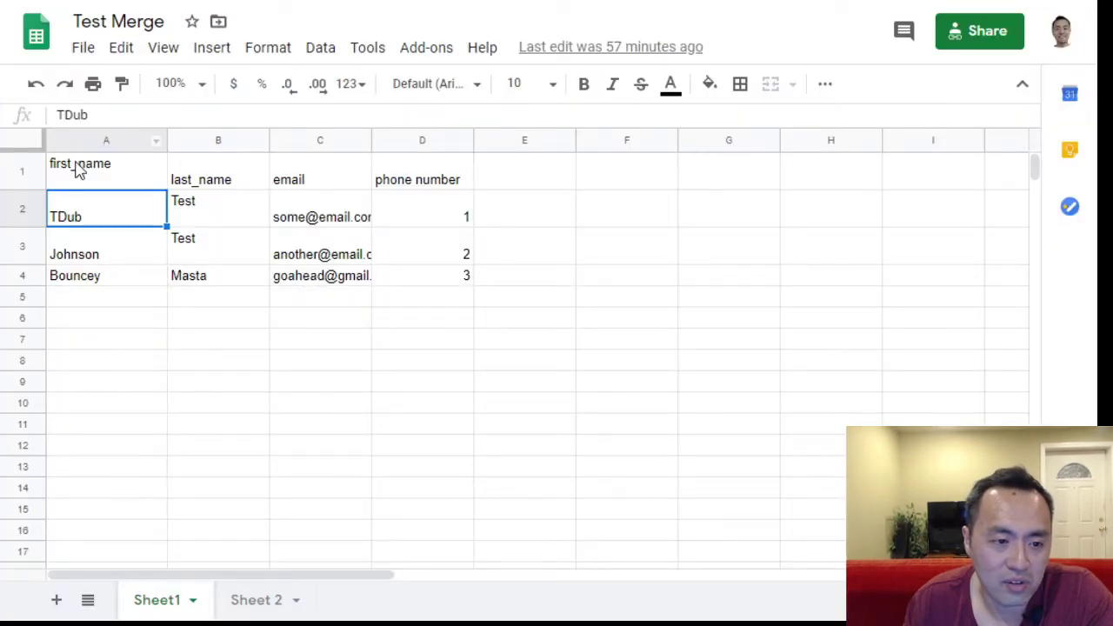
{"action": "left_click", "coordinate": [84, 174]}
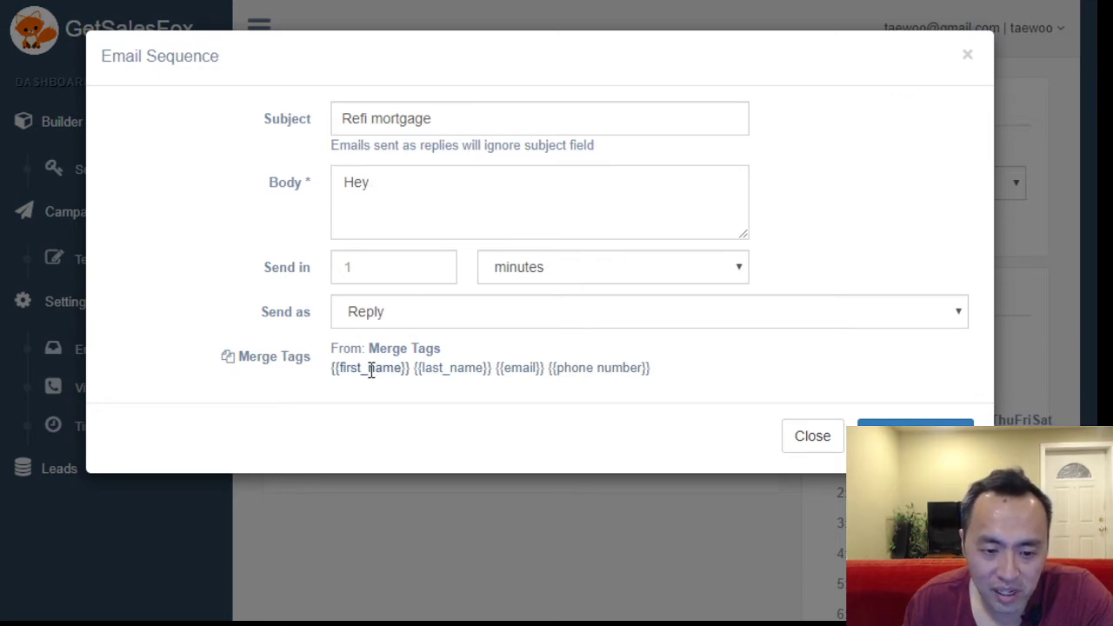
{"action": "left_click", "coordinate": [370, 370]}
{"action": "left_click", "coordinate": [415, 182]}
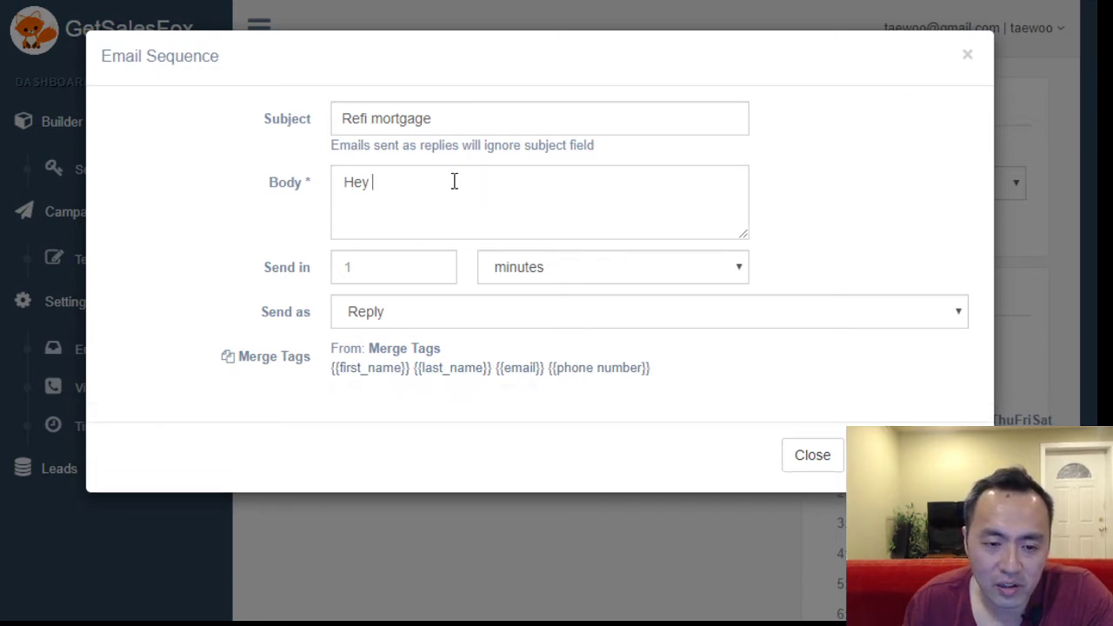
{"action": "key", "text": "ctrl+v"}
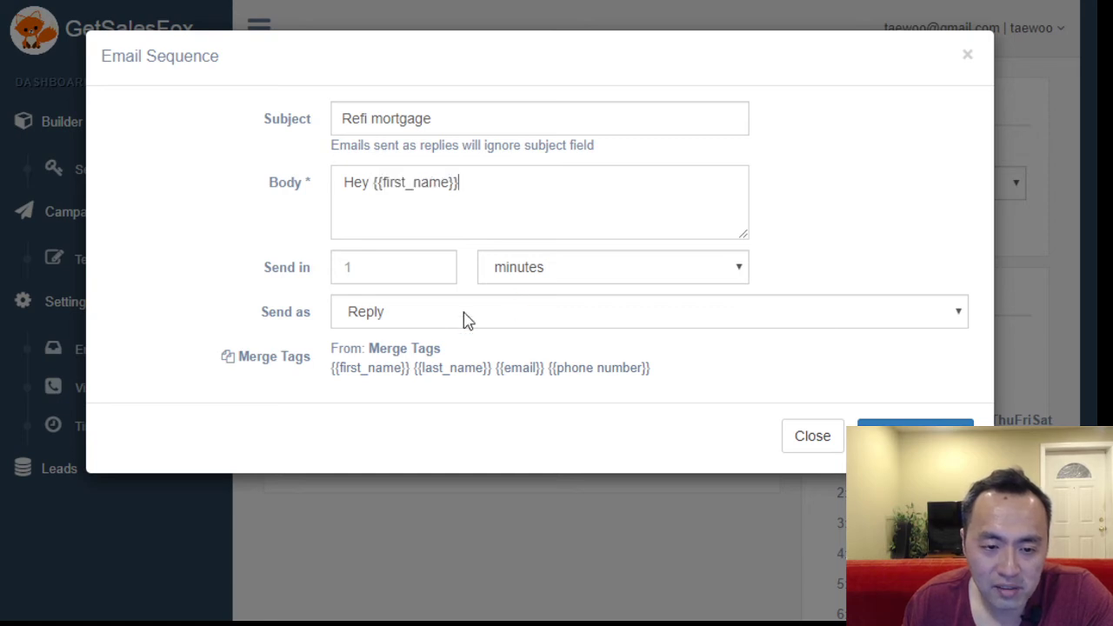
Step: Try copying the first and last name merge tags, and continue the body with ". Are you interested in loans?"
{"action": "left_click", "coordinate": [378, 369]}
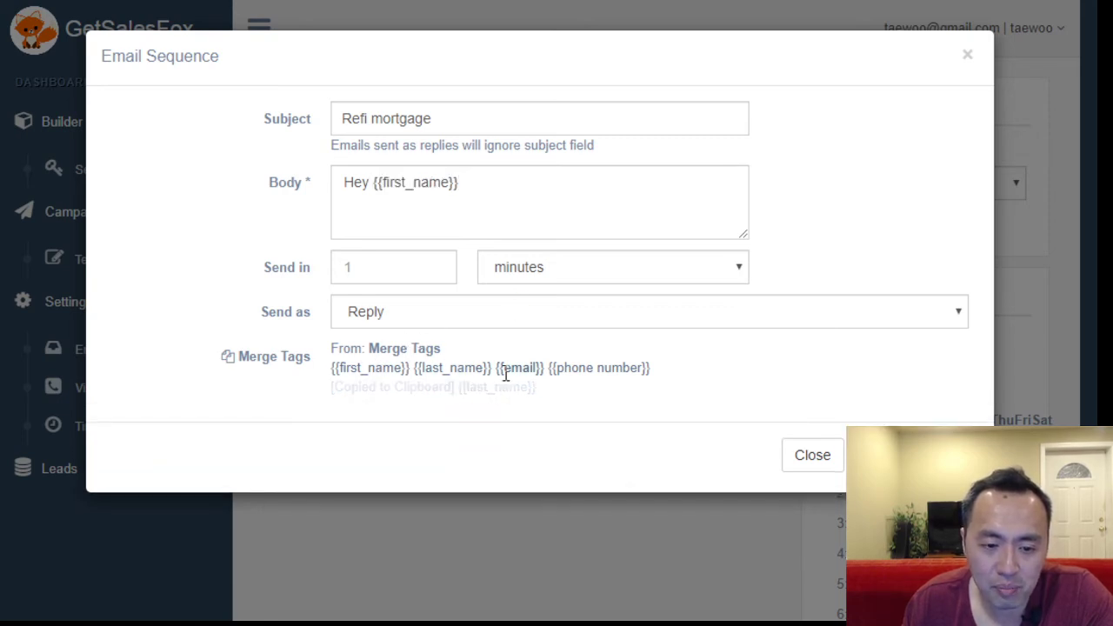
{"action": "left_click", "coordinate": [462, 368]}
{"action": "left_click", "coordinate": [397, 368]}
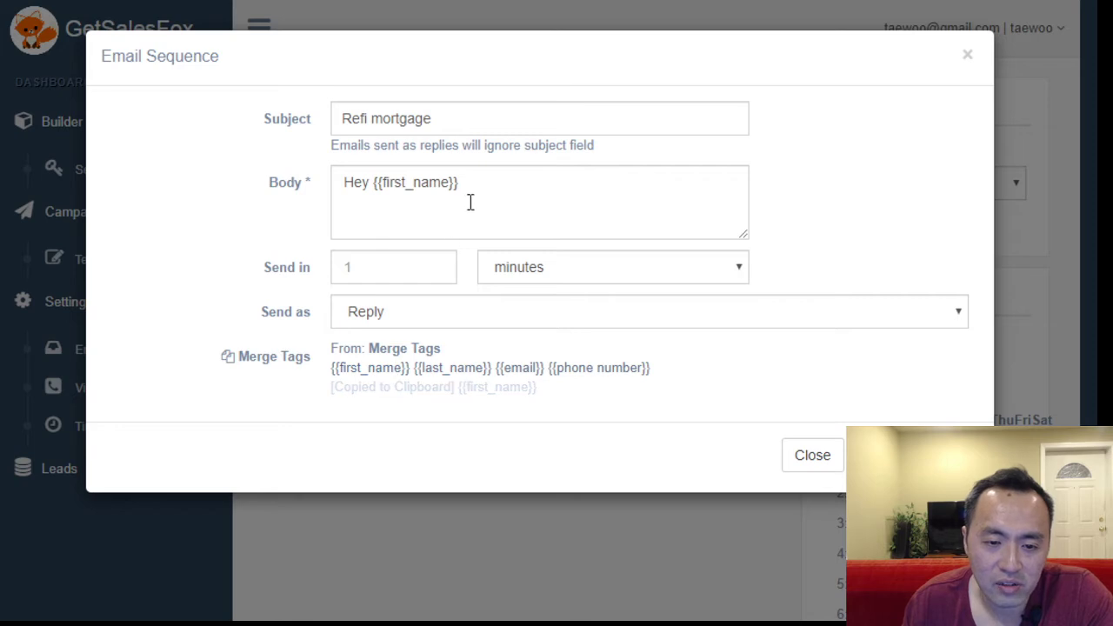
{"action": "left_click", "coordinate": [508, 185]}
{"action": "type", "text": ". Are you interested in loans?"}
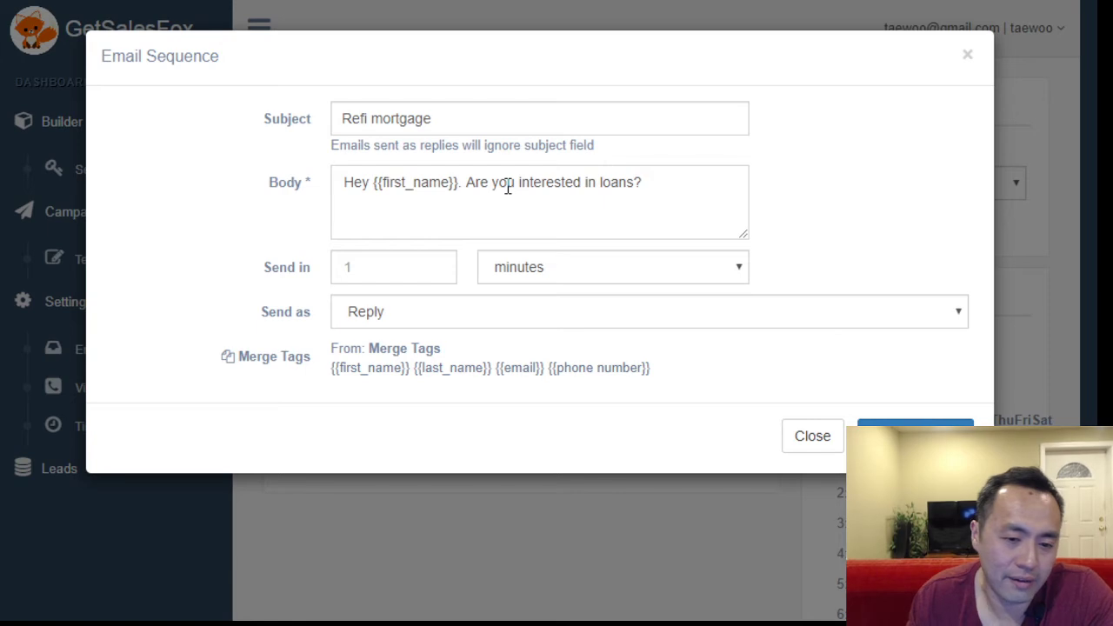
Step: Set the email's send delay to 1 in minutes, keeping Reply as the way it is sent
{"action": "left_click", "coordinate": [410, 275]}
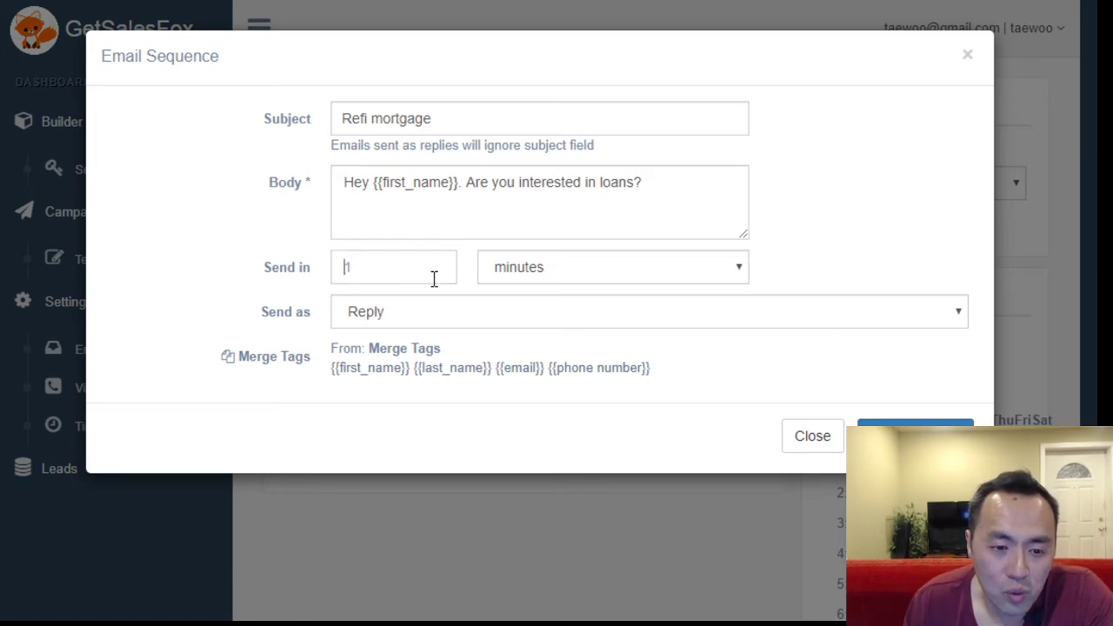
{"action": "double_click", "coordinate": [412, 268]}
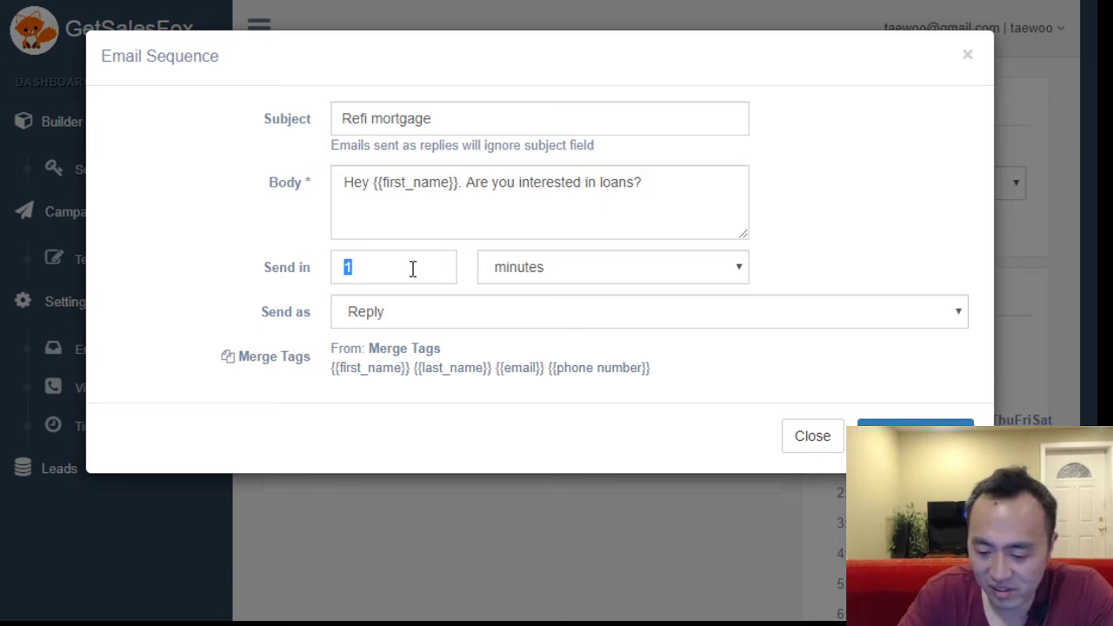
{"action": "key", "text": "Left"}
{"action": "key", "text": "BackSpace"}
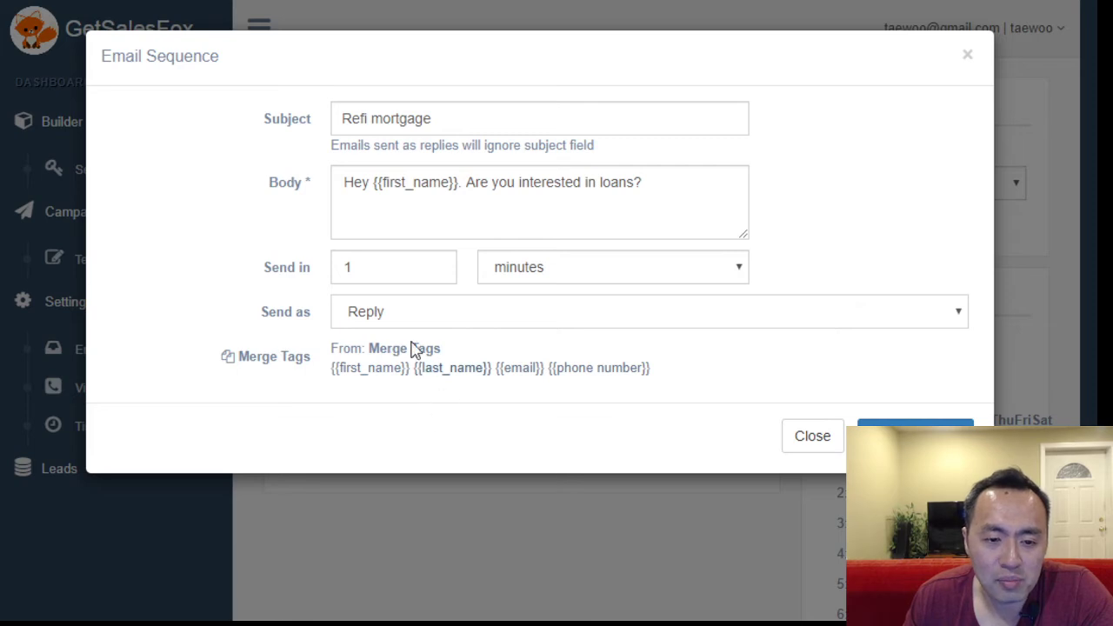
{"action": "left_click", "coordinate": [406, 311]}
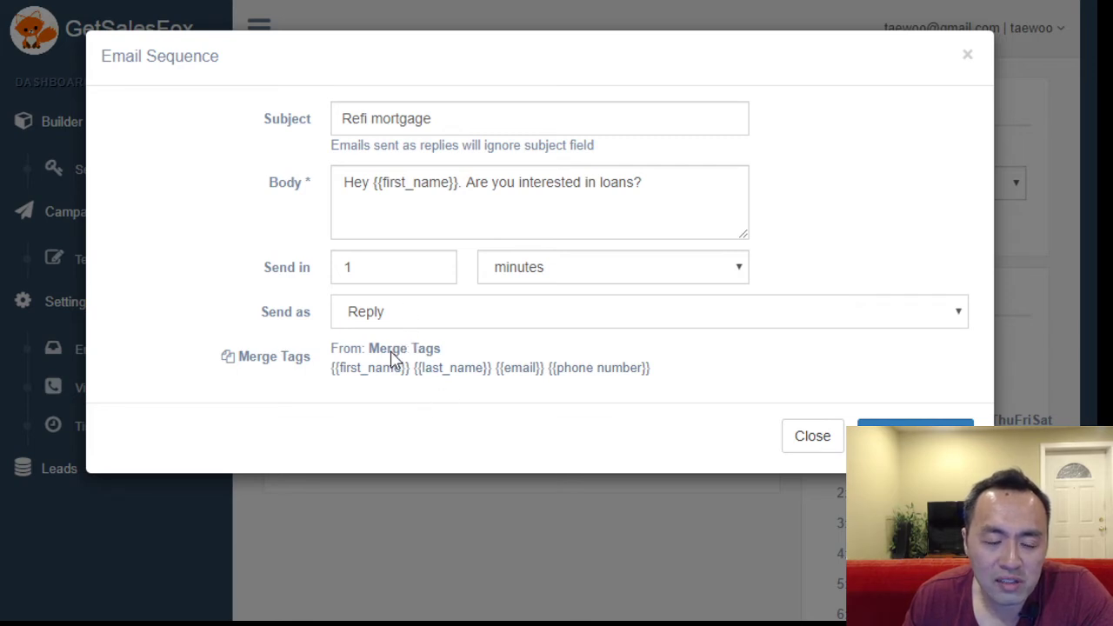
Step: Switch to Gmail and mark the three-message conversation from Mar 7 in the inbox as the reply example
{"action": "left_click", "coordinate": [393, 353]}
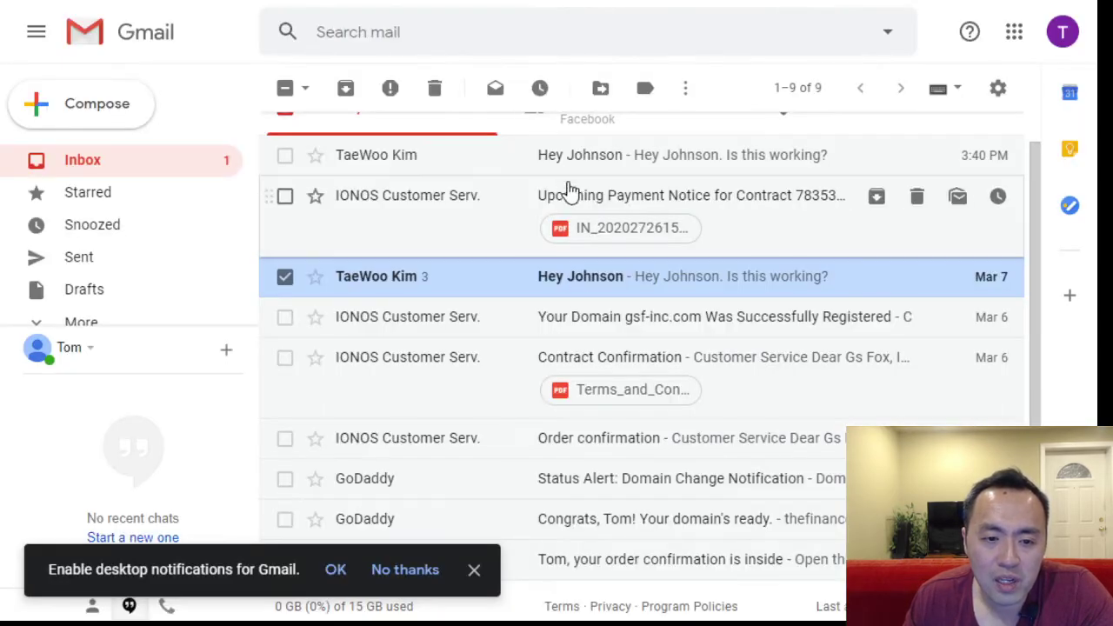
{"action": "scroll", "coordinate": [586, 362], "scroll_direction": "down", "scroll_amount": 1}
{"action": "scroll", "coordinate": [636, 348], "scroll_direction": "up", "scroll_amount": 1}
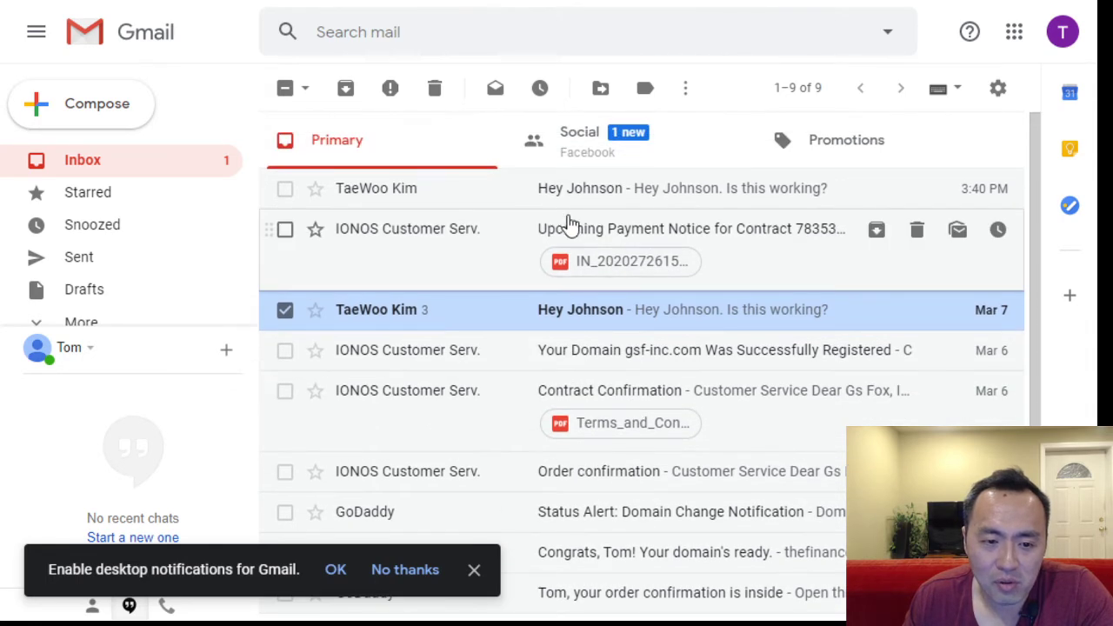
{"action": "left_click", "coordinate": [285, 188]}
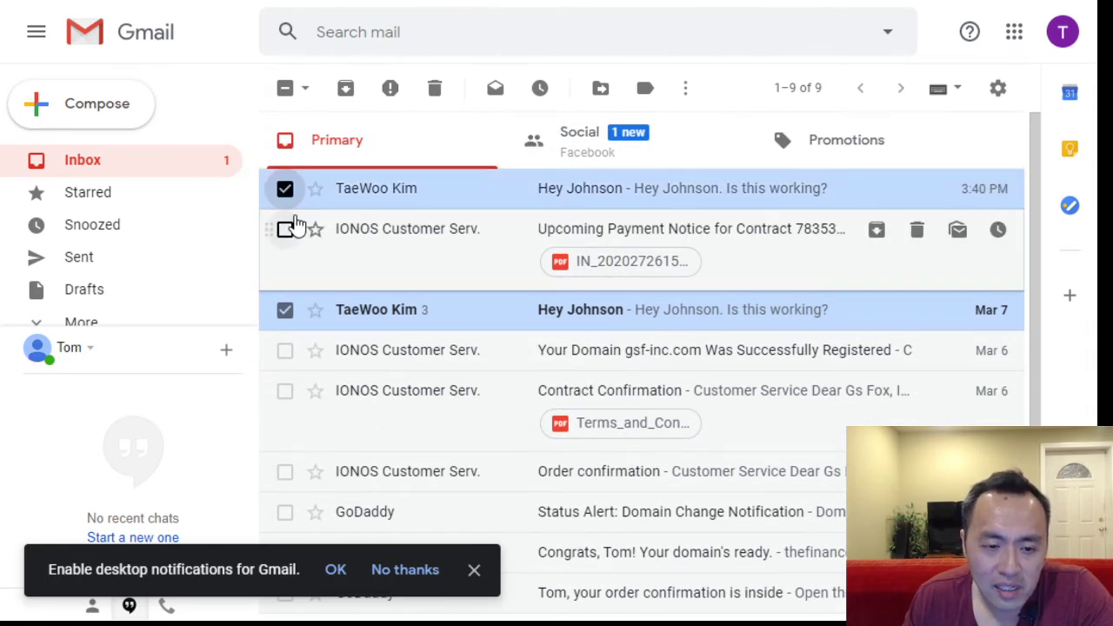
{"action": "left_click", "coordinate": [285, 229]}
{"action": "left_click", "coordinate": [285, 310]}
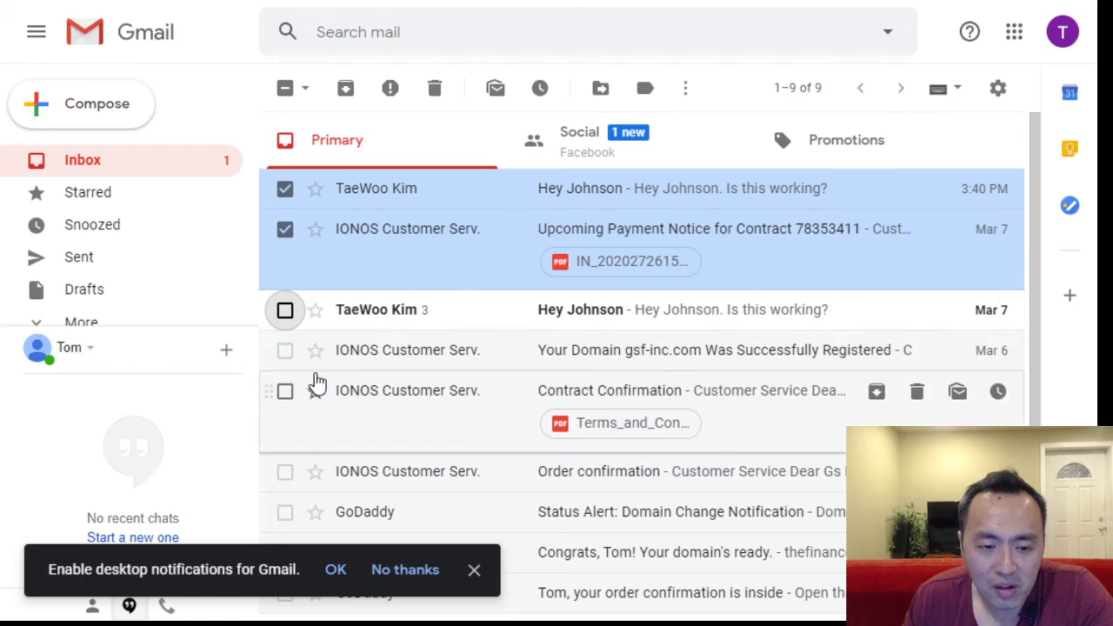
{"action": "left_click", "coordinate": [285, 229]}
{"action": "left_click", "coordinate": [285, 188]}
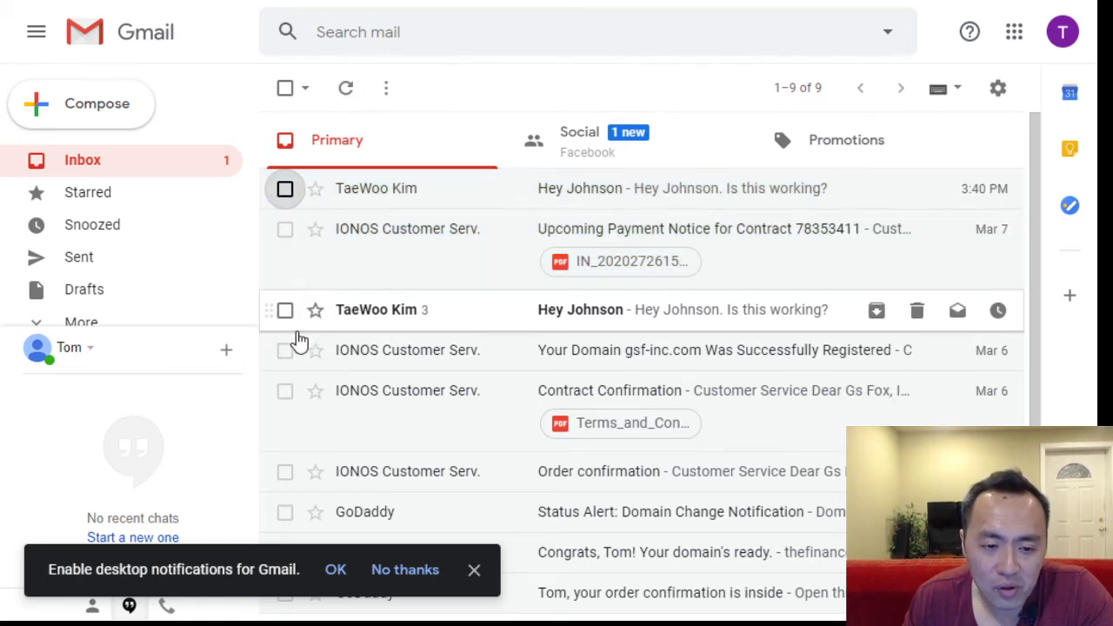
{"action": "left_click", "coordinate": [285, 311]}
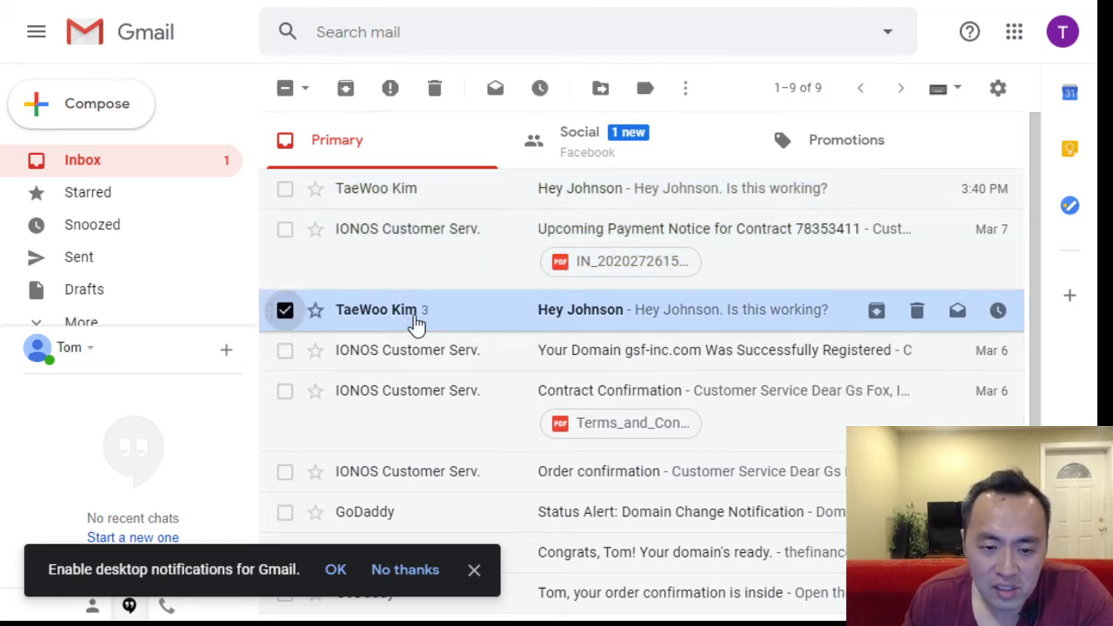
Step: Open the three-message conversation from Mar 7 and read through its original message and follow-up replies
{"action": "left_click", "coordinate": [457, 323]}
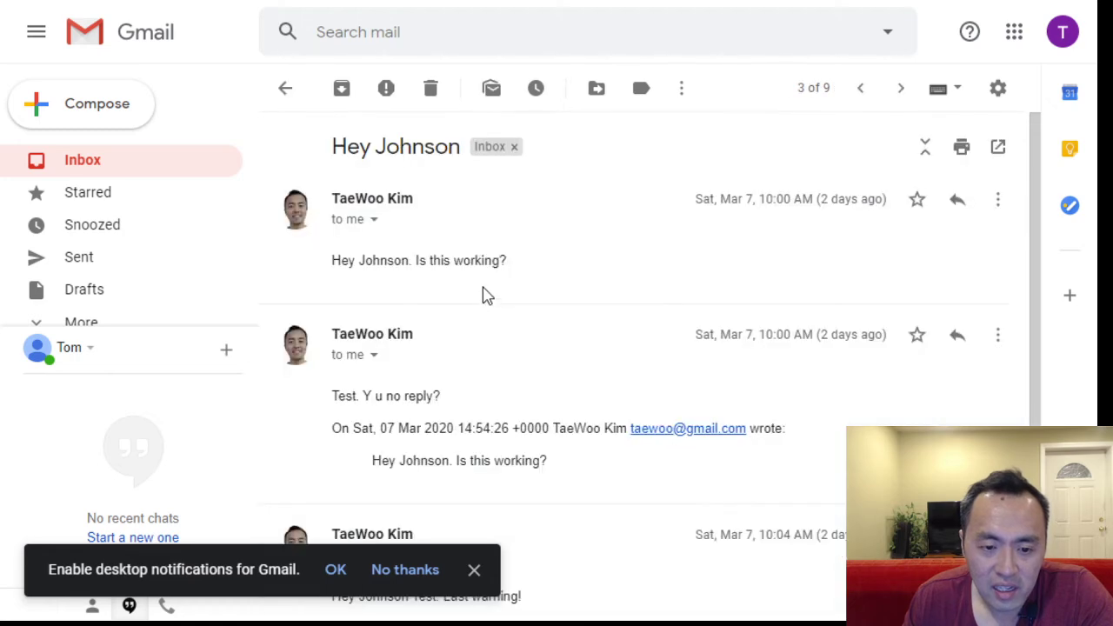
{"action": "scroll", "coordinate": [522, 278], "scroll_direction": "down", "scroll_amount": 3}
{"action": "scroll", "coordinate": [479, 229], "scroll_direction": "up", "scroll_amount": 3}
{"action": "scroll", "coordinate": [479, 223], "scroll_direction": "down", "scroll_amount": 3}
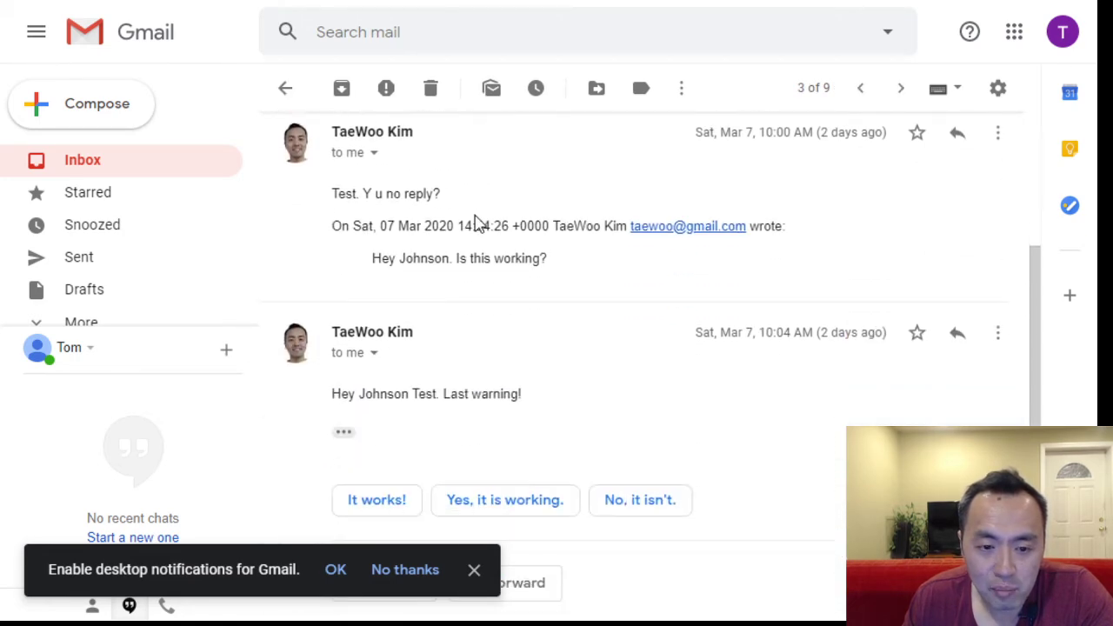
{"action": "scroll", "coordinate": [455, 229], "scroll_direction": "up", "scroll_amount": 2}
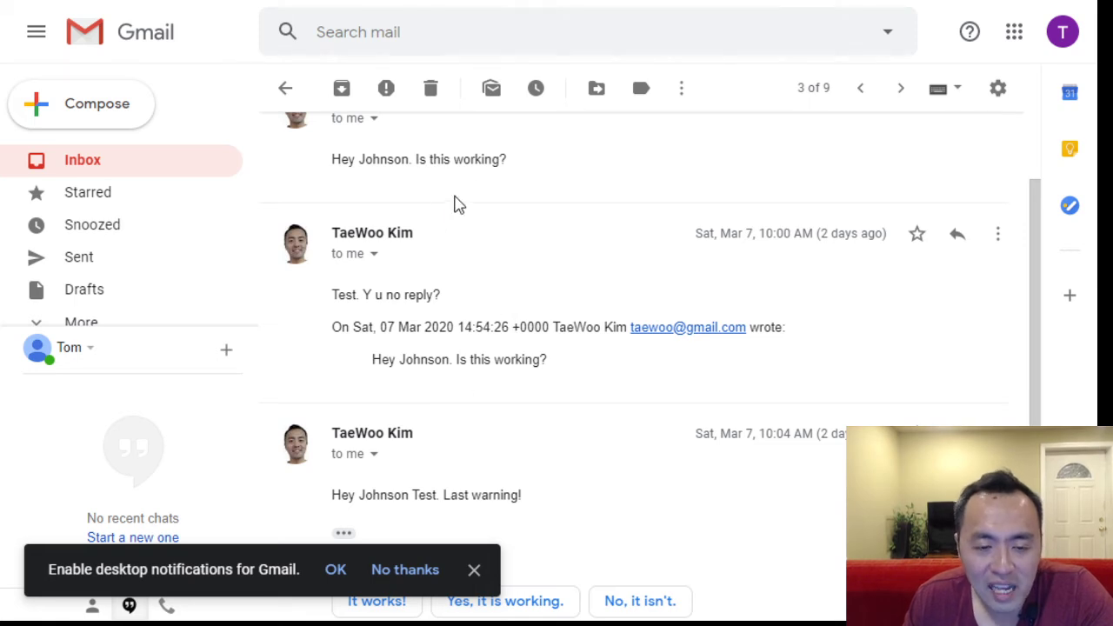
{"action": "scroll", "coordinate": [452, 288], "scroll_direction": "down", "scroll_amount": 2}
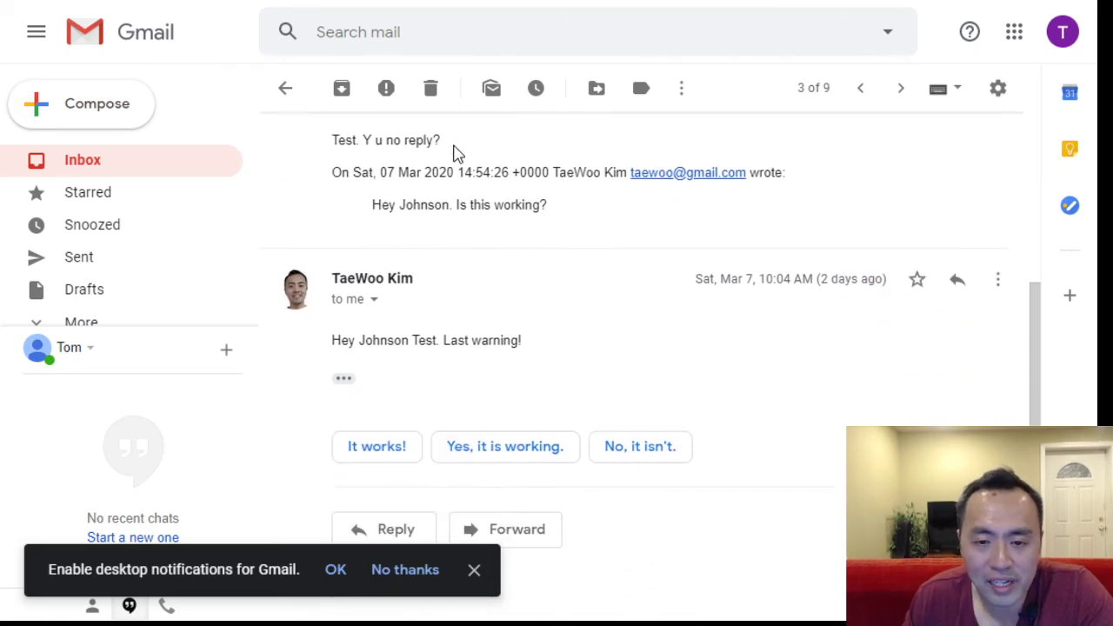
{"action": "scroll", "coordinate": [534, 212], "scroll_direction": "up", "scroll_amount": 3}
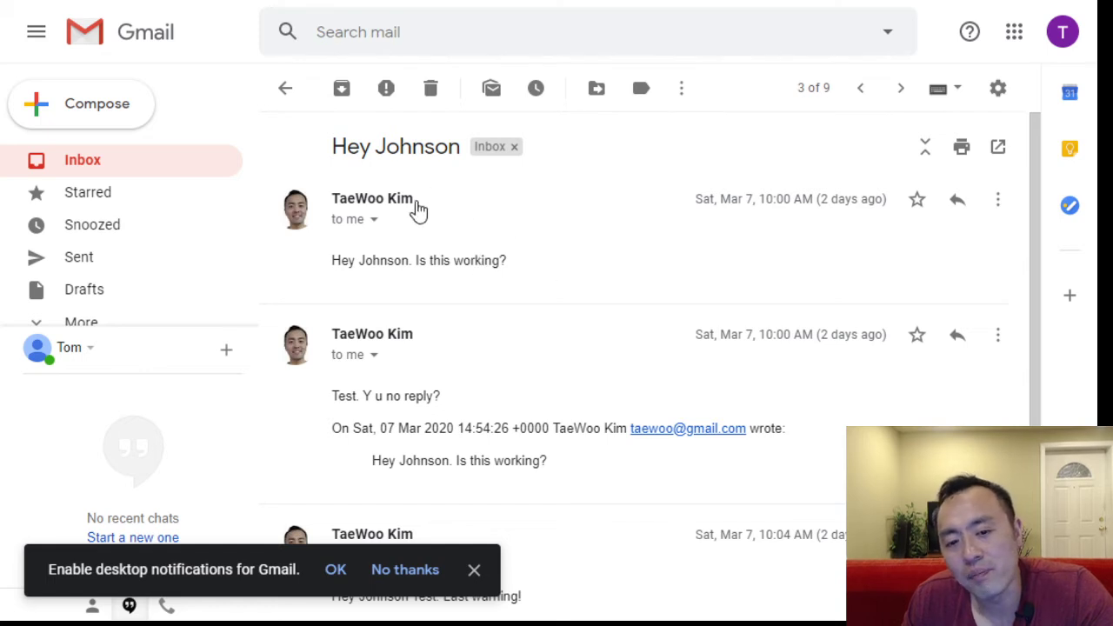
Step: Compare how the three-message conversation is grouped in the inbox list and when reopened, and return to the inbox
{"action": "left_click", "coordinate": [283, 87]}
{"action": "left_click", "coordinate": [286, 311]}
{"action": "scroll", "coordinate": [377, 356], "scroll_direction": "down", "scroll_amount": 1}
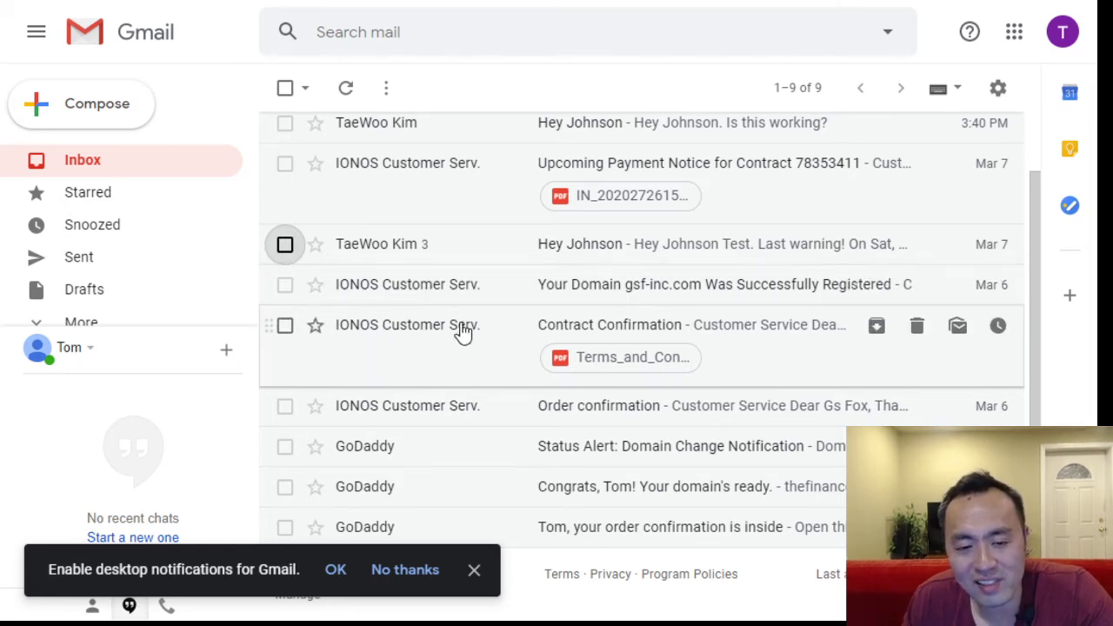
{"action": "left_click", "coordinate": [286, 246]}
{"action": "left_click", "coordinate": [391, 250]}
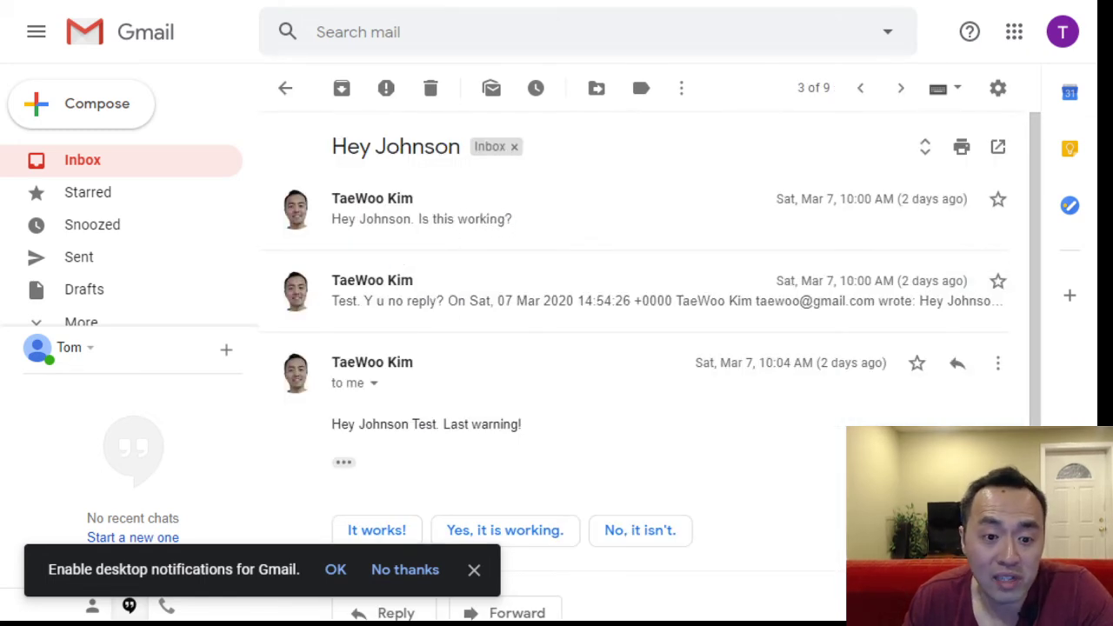
{"action": "left_click", "coordinate": [286, 90]}
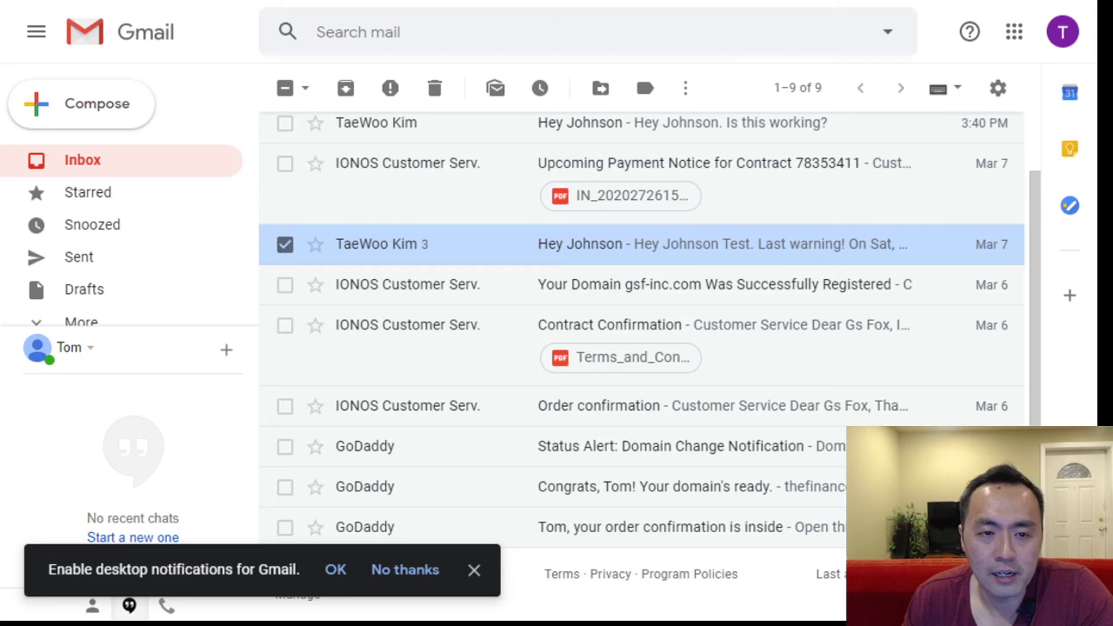
Step: Switch back to GetSalesFox, set the email to send as New, and save it to the sequence
{"action": "key", "text": "alt+Tab"}
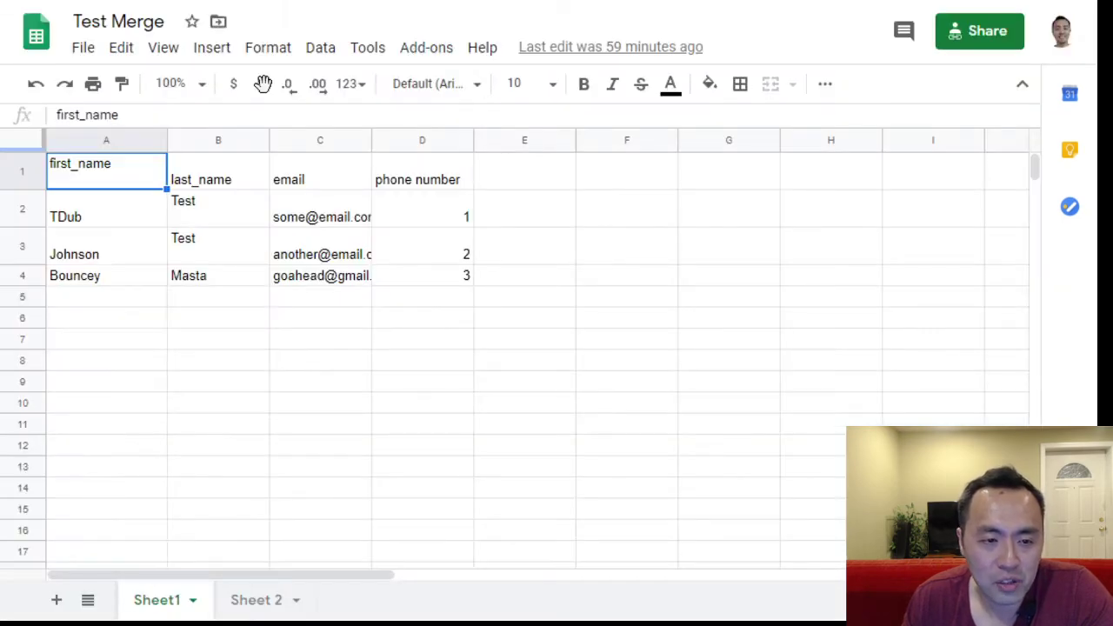
{"action": "key", "text": "alt+Tab"}
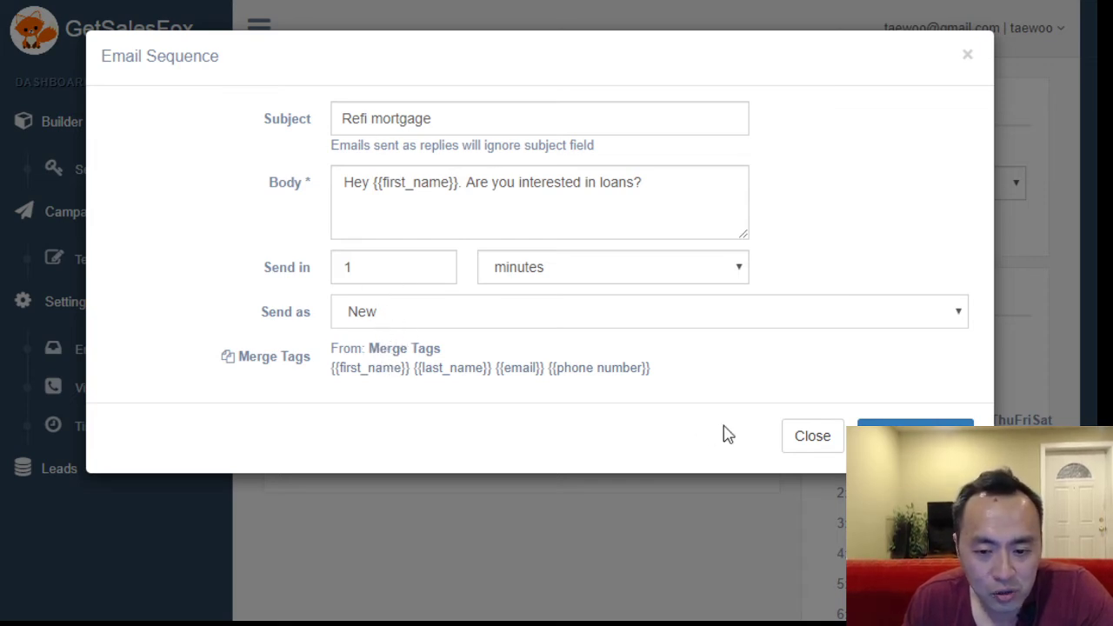
{"action": "left_click", "coordinate": [916, 435]}
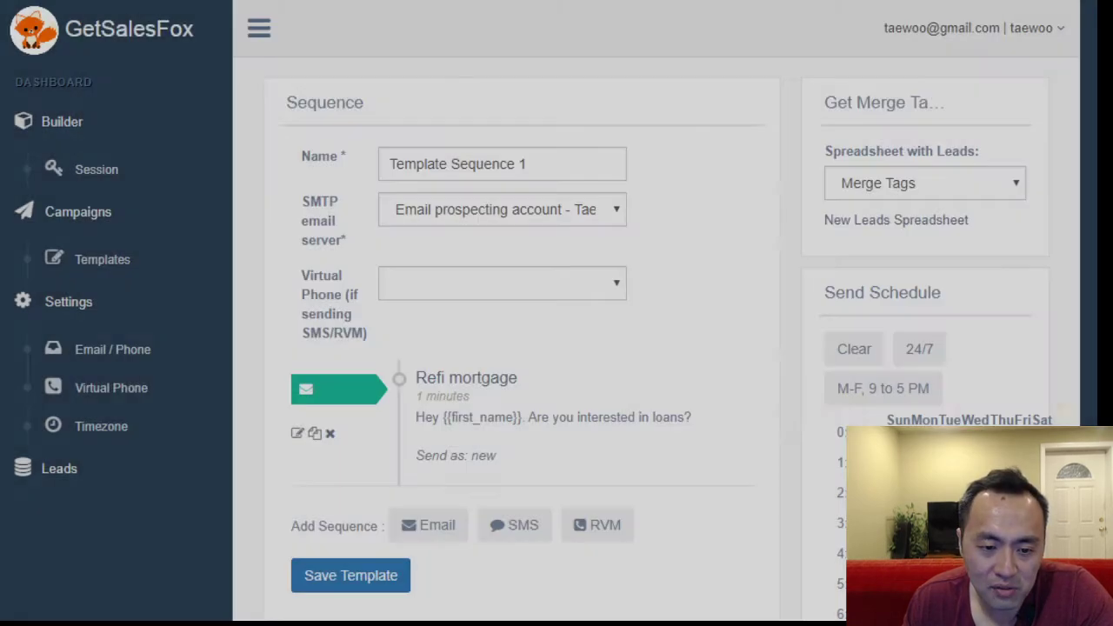
{"action": "scroll", "coordinate": [505, 392], "scroll_direction": "down", "scroll_amount": 2}
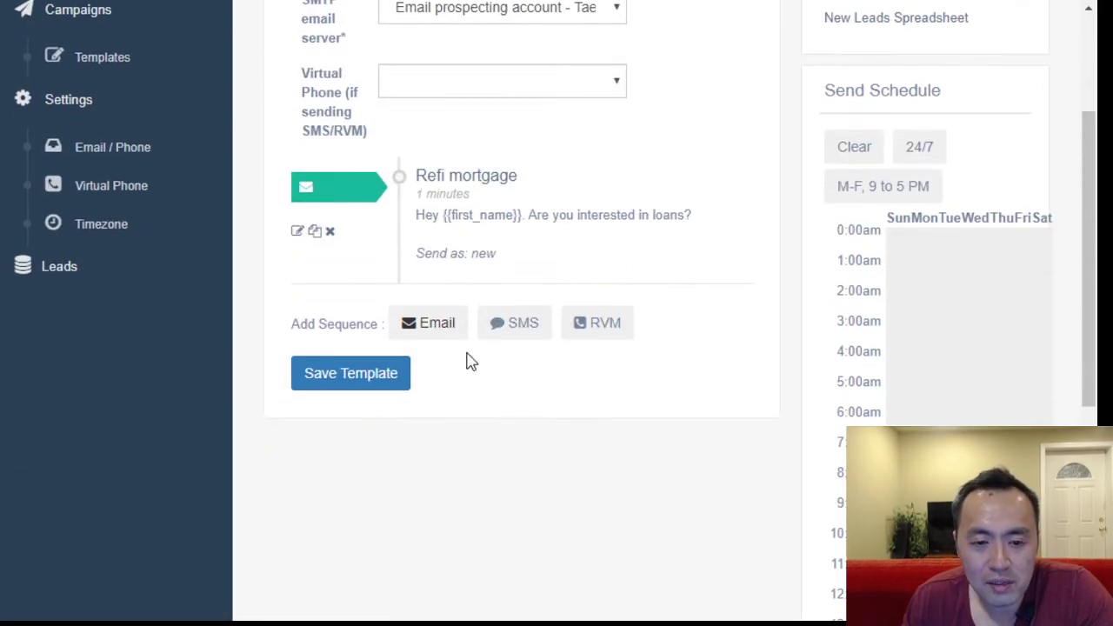
{"action": "scroll", "coordinate": [465, 348], "scroll_direction": "up", "scroll_amount": 1}
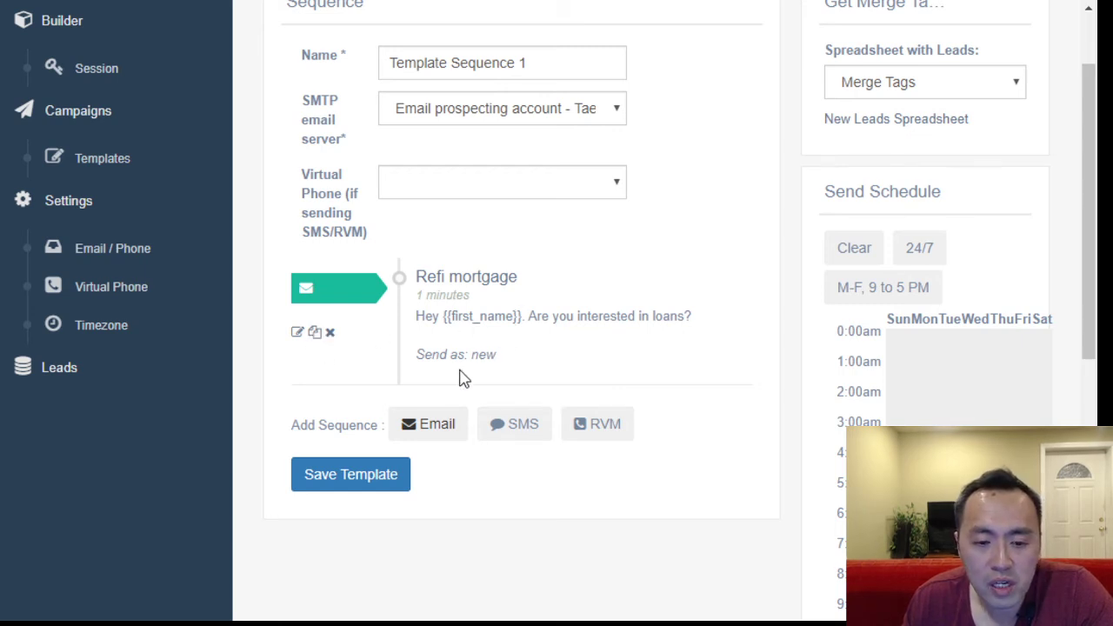
Step: Duplicate the "Refi mortgage" email in the sequence and set the copy's subject to "2nd follow up"
{"action": "left_click", "coordinate": [314, 334]}
{"action": "scroll", "coordinate": [462, 346], "scroll_direction": "down", "scroll_amount": 3}
{"action": "scroll", "coordinate": [521, 213], "scroll_direction": "up", "scroll_amount": 2}
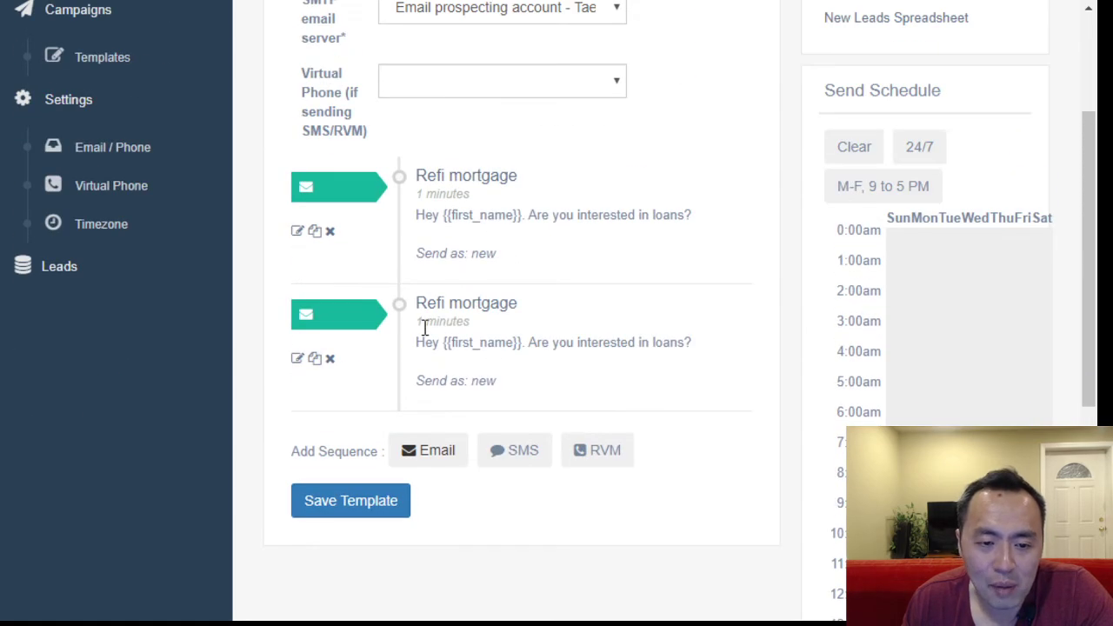
{"action": "left_click", "coordinate": [298, 362]}
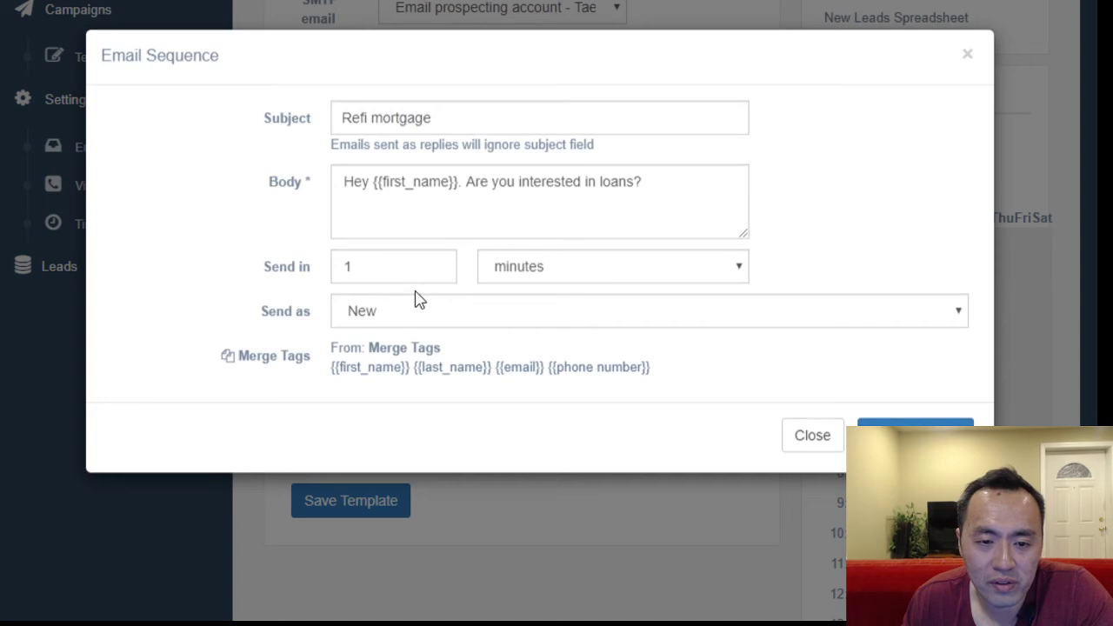
{"action": "triple_click", "coordinate": [470, 126]}
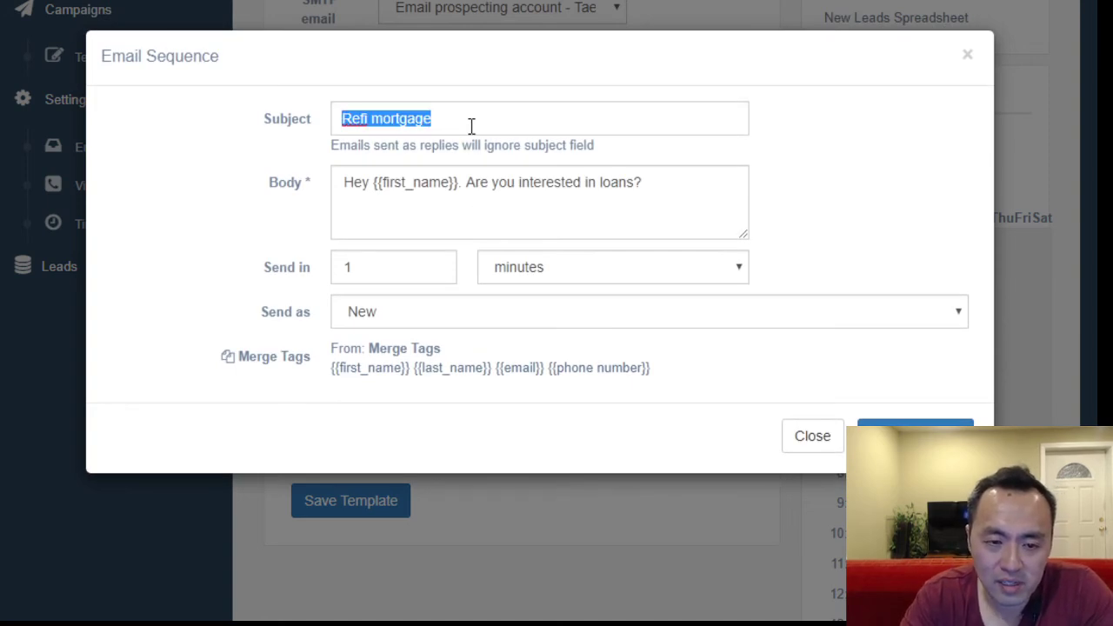
{"action": "key", "text": "BackSpace"}
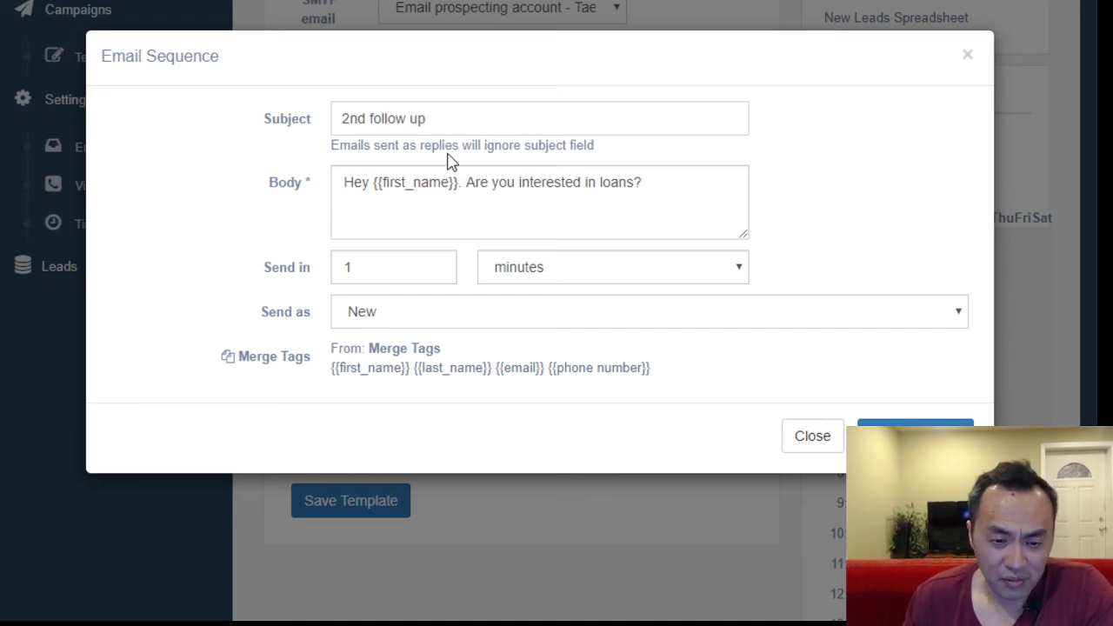
Step: Try sending the follow-up as Reply and set it back to New, checking the subject field for each option
{"action": "left_click", "coordinate": [437, 321]}
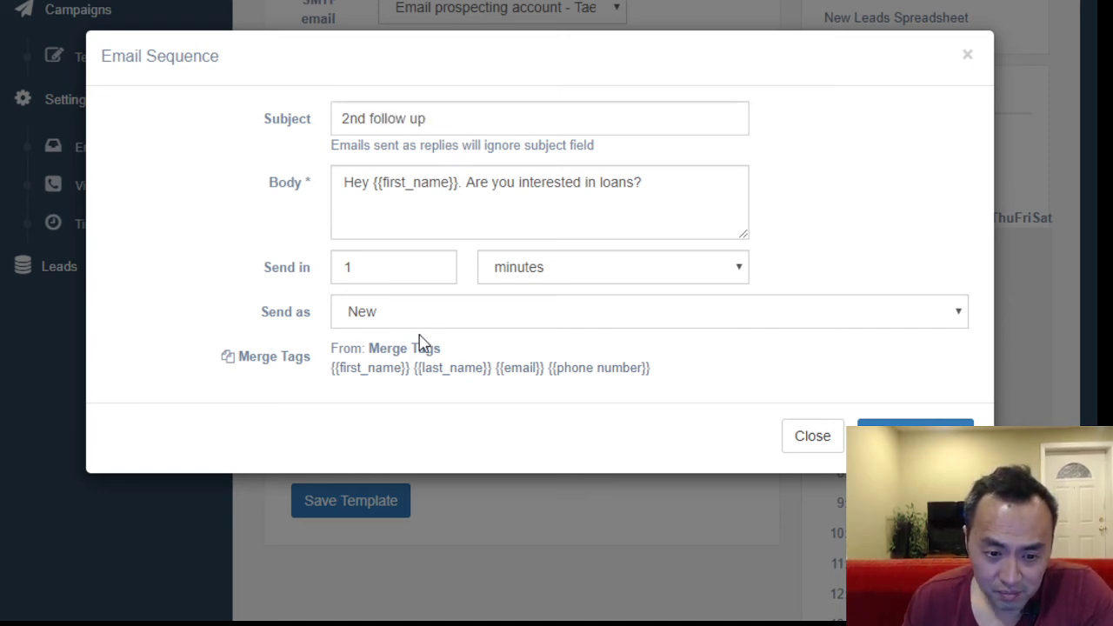
{"action": "left_click", "coordinate": [421, 341]}
{"action": "triple_click", "coordinate": [457, 120]}
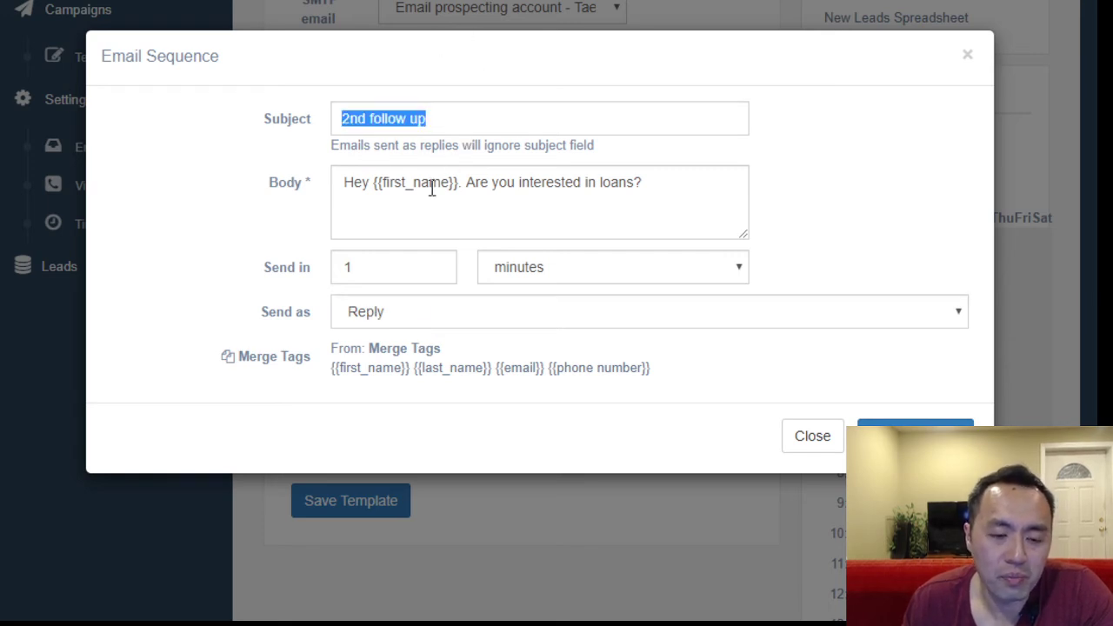
{"action": "left_click", "coordinate": [385, 322]}
{"action": "left_click", "coordinate": [386, 357]}
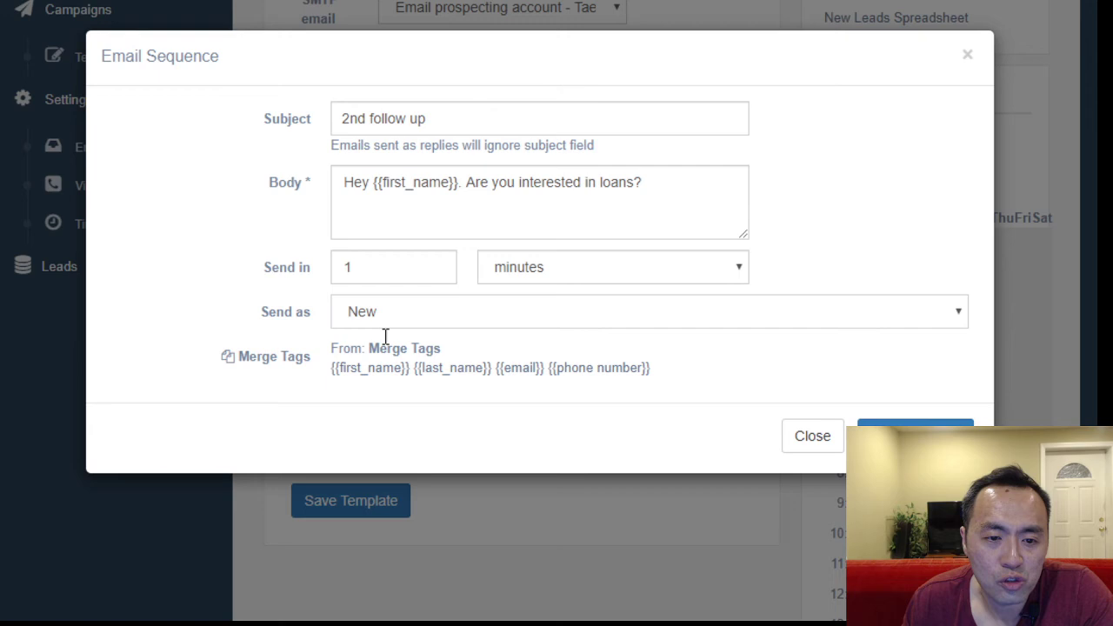
{"action": "triple_click", "coordinate": [444, 127]}
{"action": "left_click", "coordinate": [424, 110]}
{"action": "left_click_drag", "start_coordinate": [439, 127], "coordinate": [290, 109]}
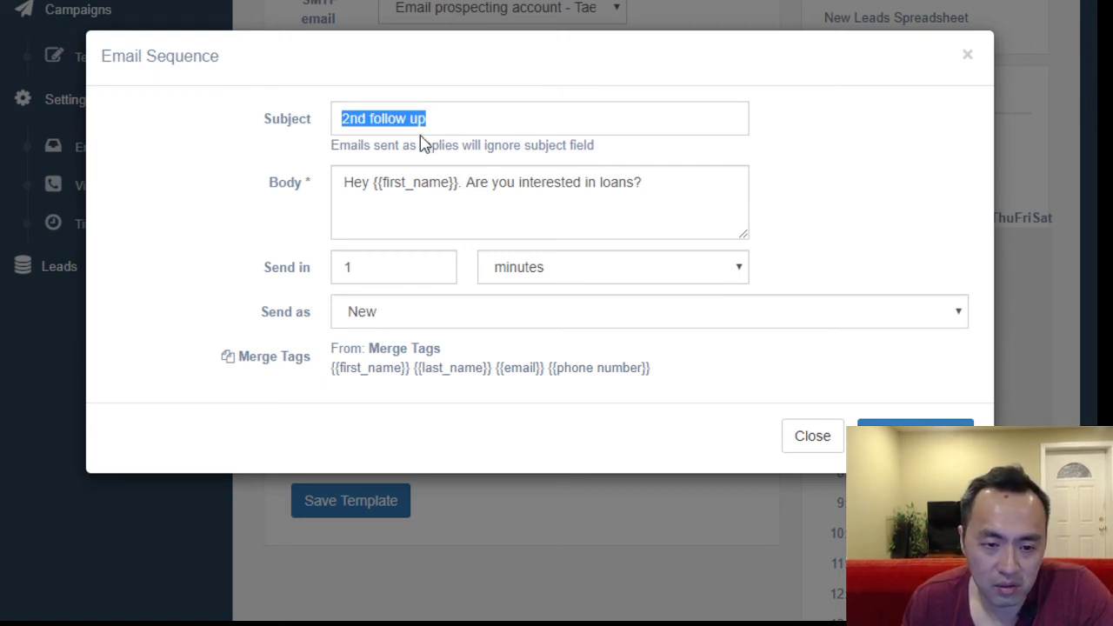
Step: Set the "2nd follow up" email to send as Reply
{"action": "left_click", "coordinate": [412, 318]}
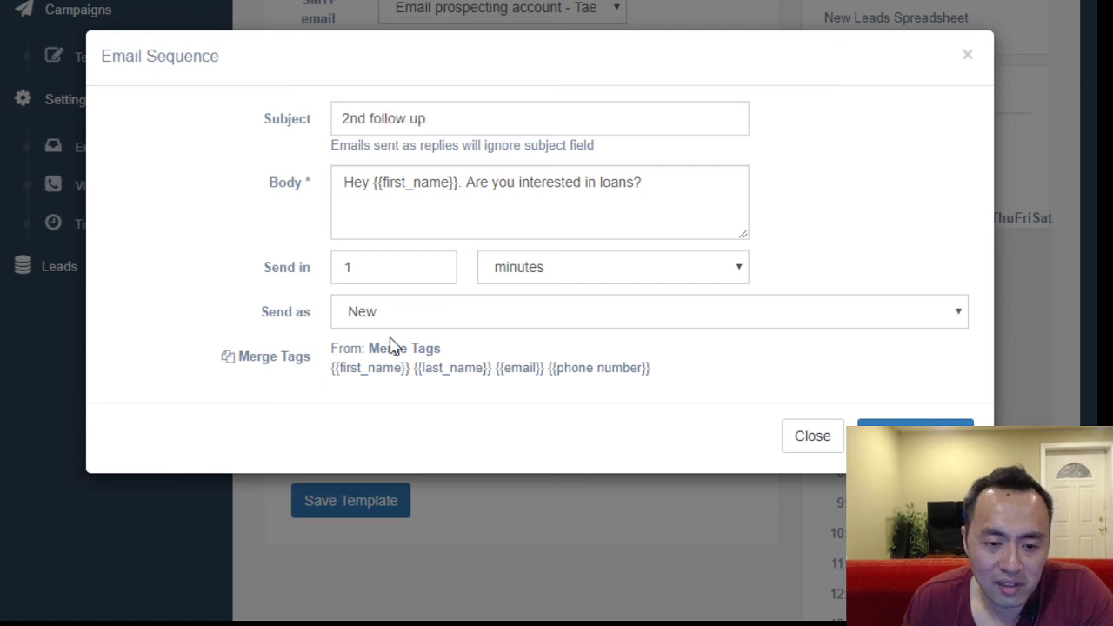
{"action": "left_click", "coordinate": [390, 343]}
{"action": "triple_click", "coordinate": [445, 118]}
{"action": "left_click", "coordinate": [444, 117]}
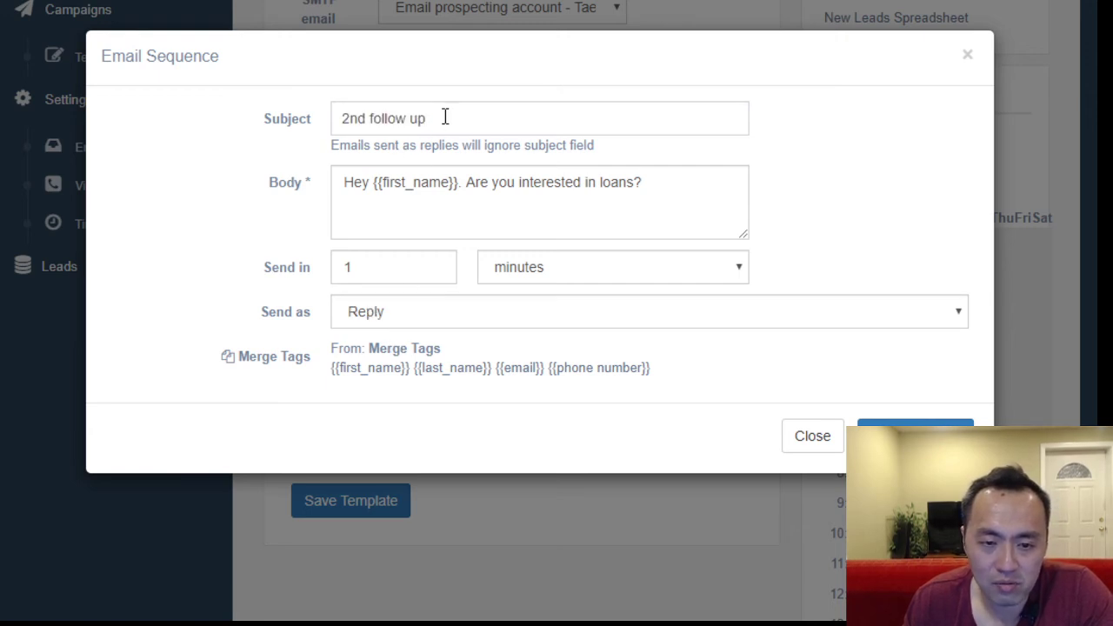
Step: Remove the greeting and the loan question from the follow-up's body, keeping the {{first_name}} merge tag
{"action": "left_click", "coordinate": [372, 184]}
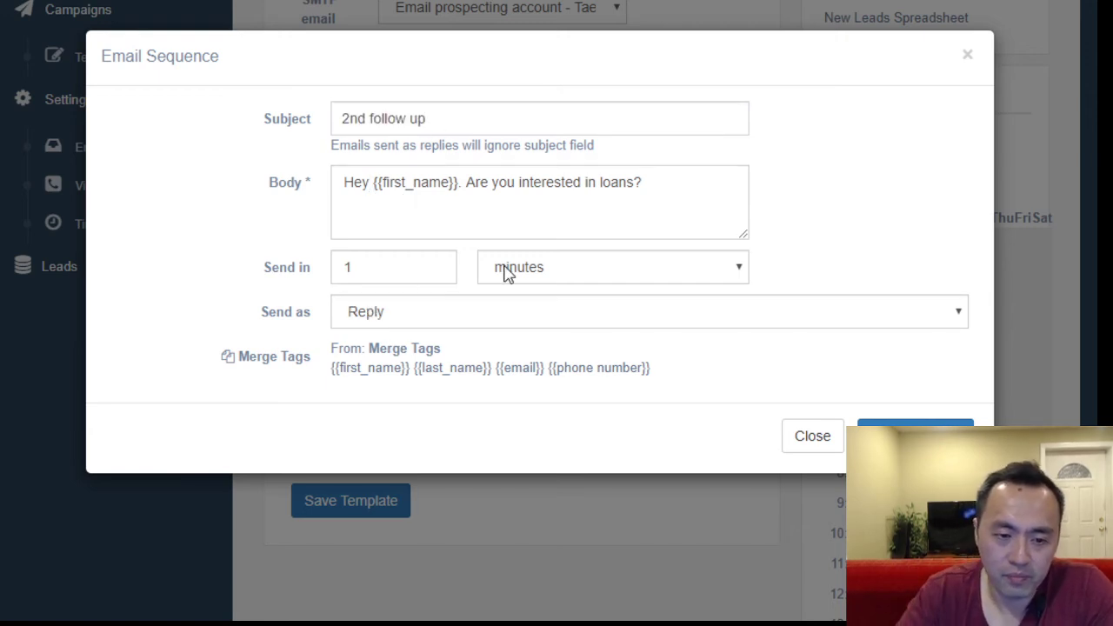
{"action": "key", "text": "shift+Home"}
{"action": "key", "text": "BackSpace"}
{"action": "key", "text": "Delete"}
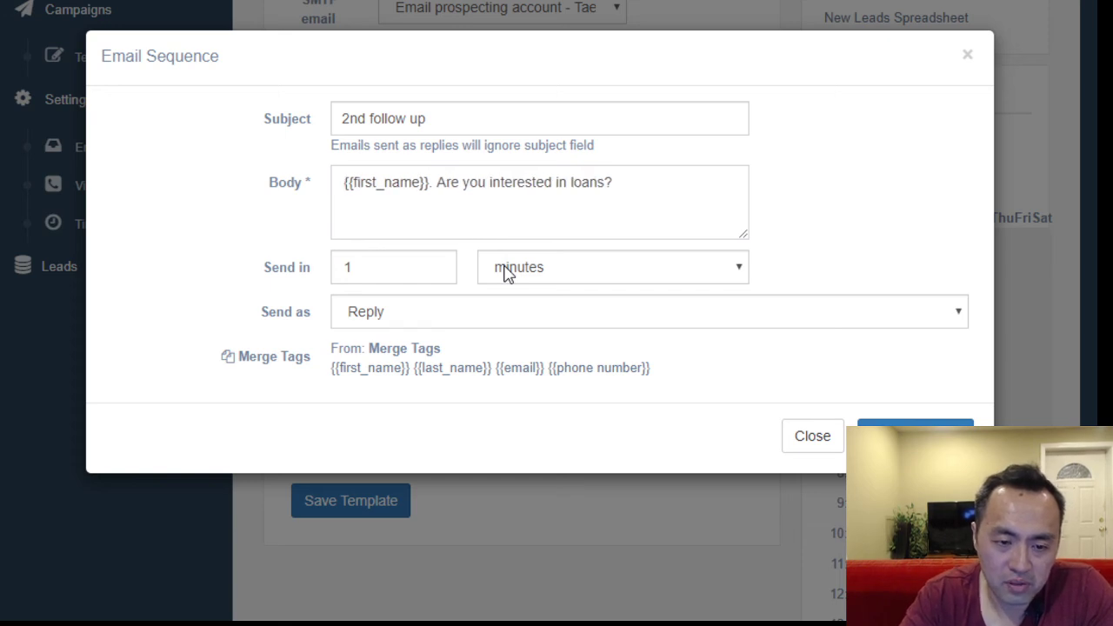
{"action": "key", "text": "shift+End"}
{"action": "key", "text": "BackSpace"}
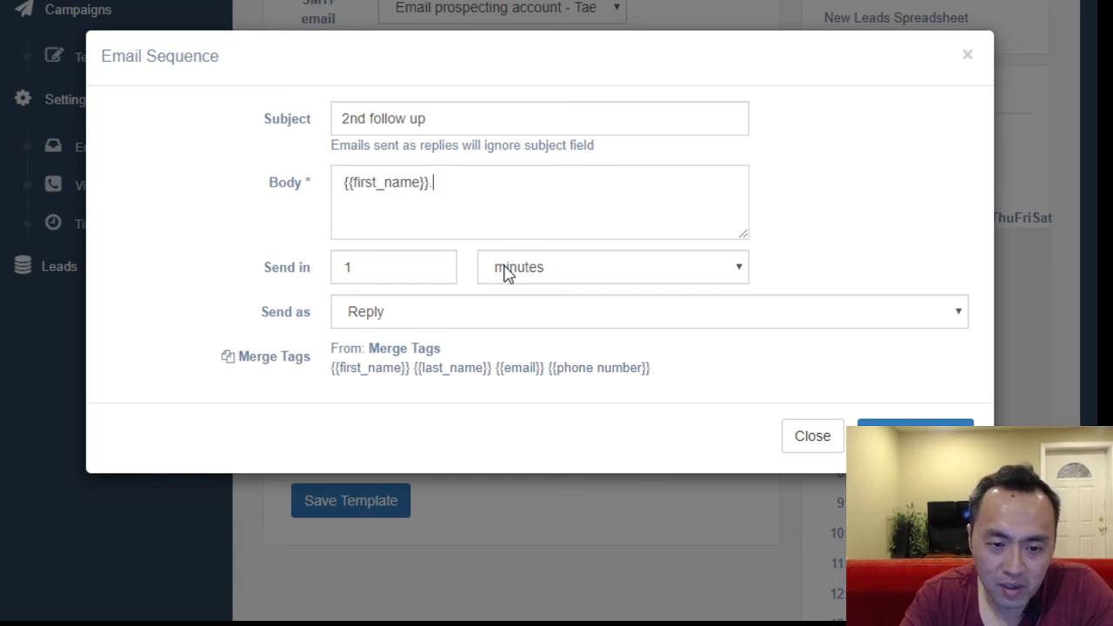
Step: Copy the {{last_name}} merge tag and insert it after {{first_name}} in the follow-up's body
{"action": "left_click", "coordinate": [465, 366]}
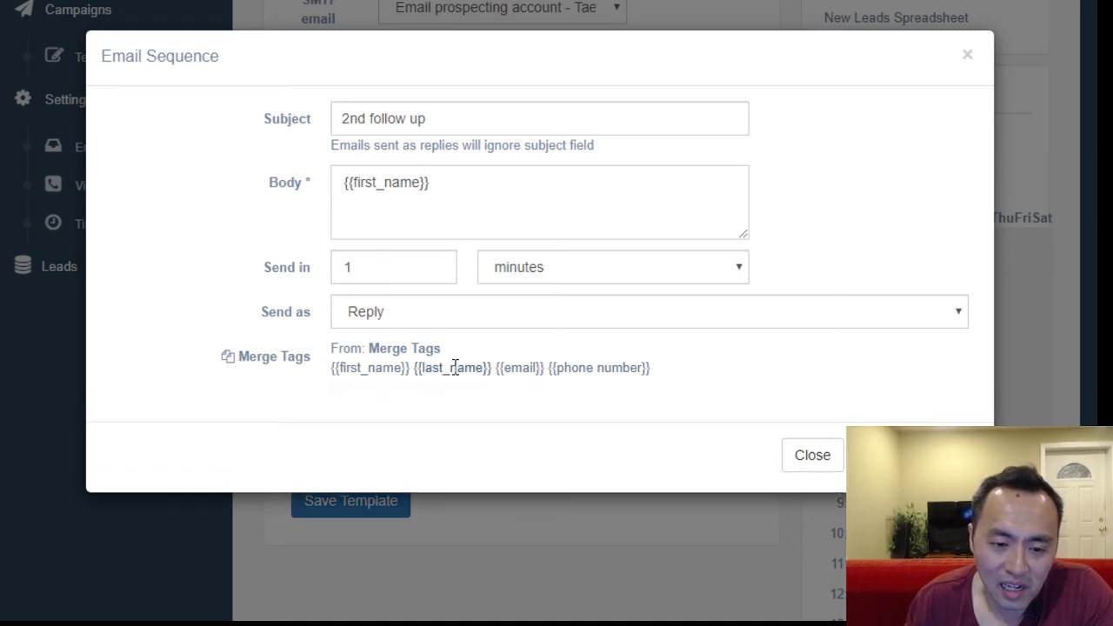
{"action": "left_click", "coordinate": [452, 368]}
{"action": "left_click", "coordinate": [481, 187]}
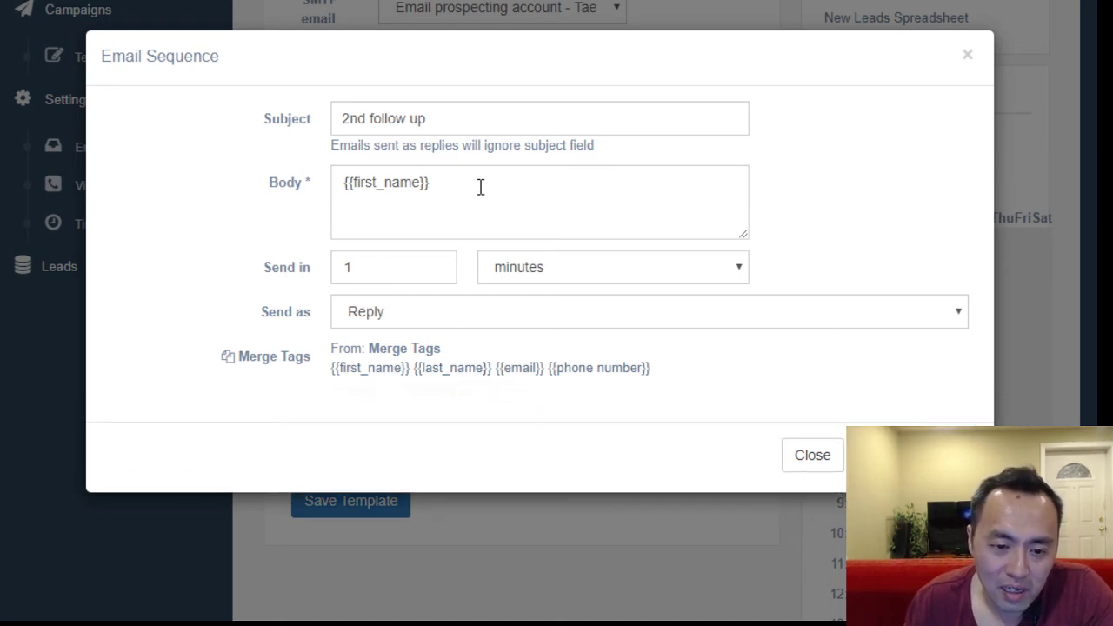
{"action": "key", "text": "ctrl+v"}
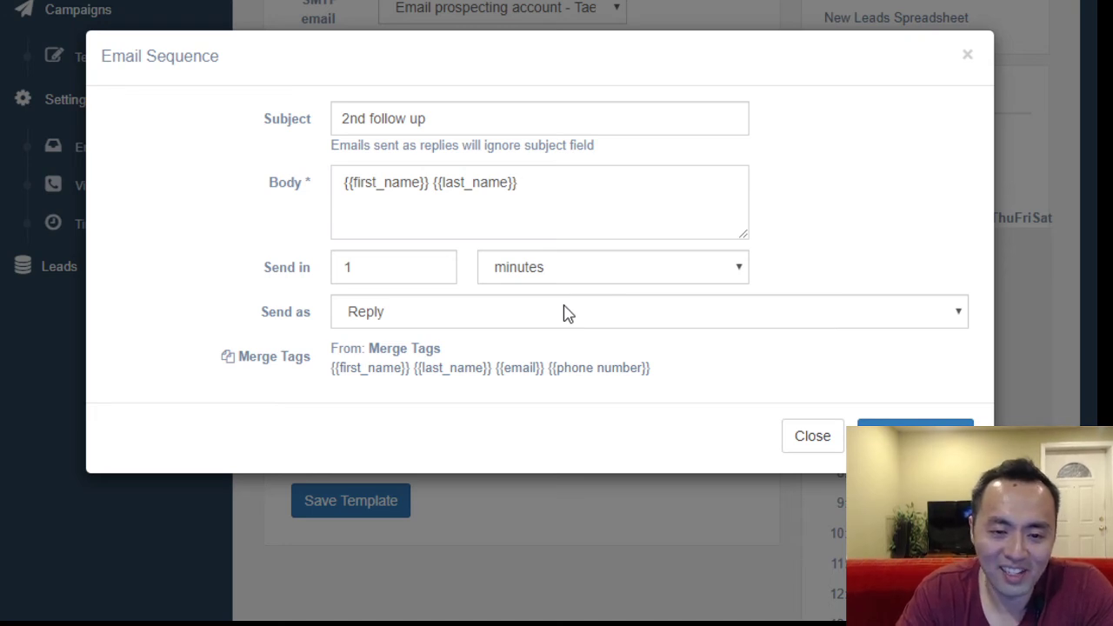
Step: Complete the follow-up's body after the two merge tags with ", yes or no?"
{"action": "type", "text": ", are you"}
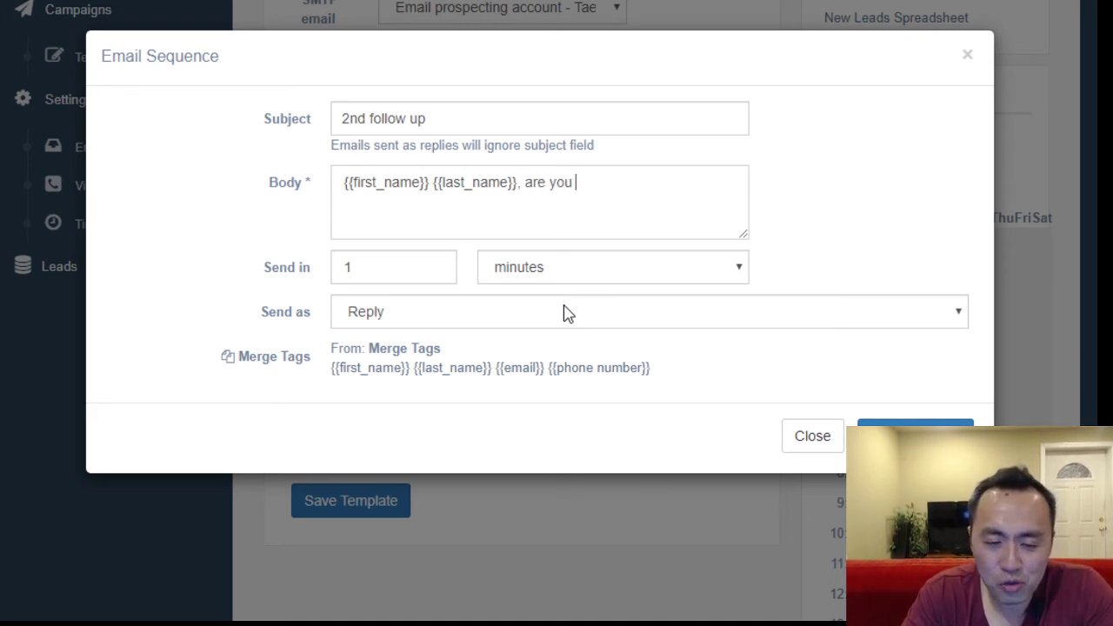
{"action": "key", "text": "ctrl+shift+Left"}
{"action": "key", "text": "ctrl+shift+Left"}
{"action": "type", "text": "yes or"}
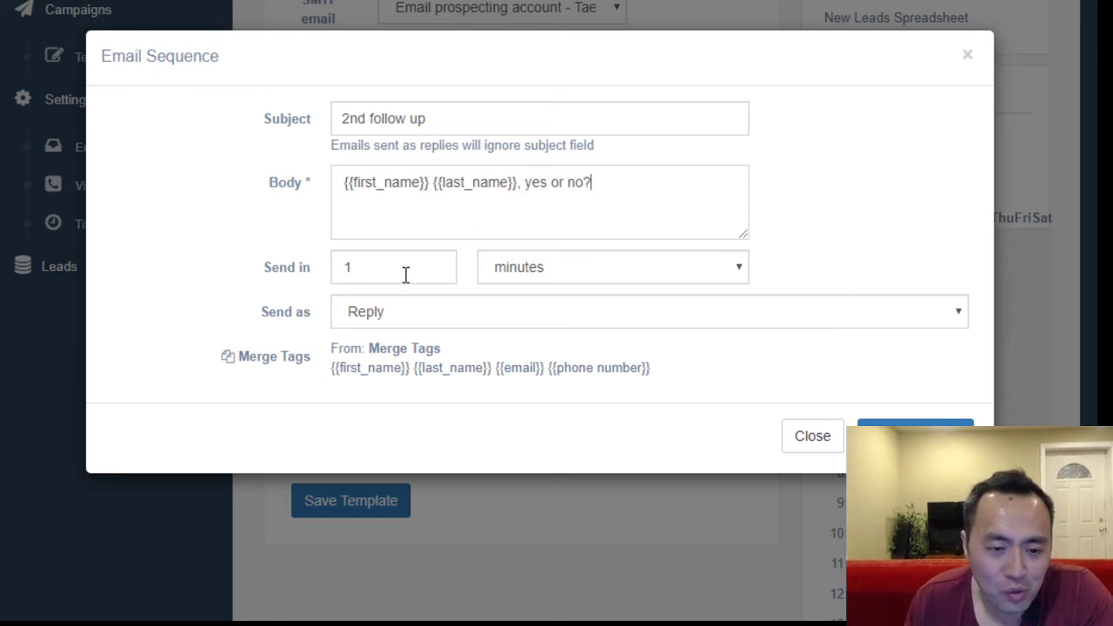
Step: Set the "2nd follow up" email to send in 3 minutes and save it to the sequence
{"action": "key", "text": "Tab"}
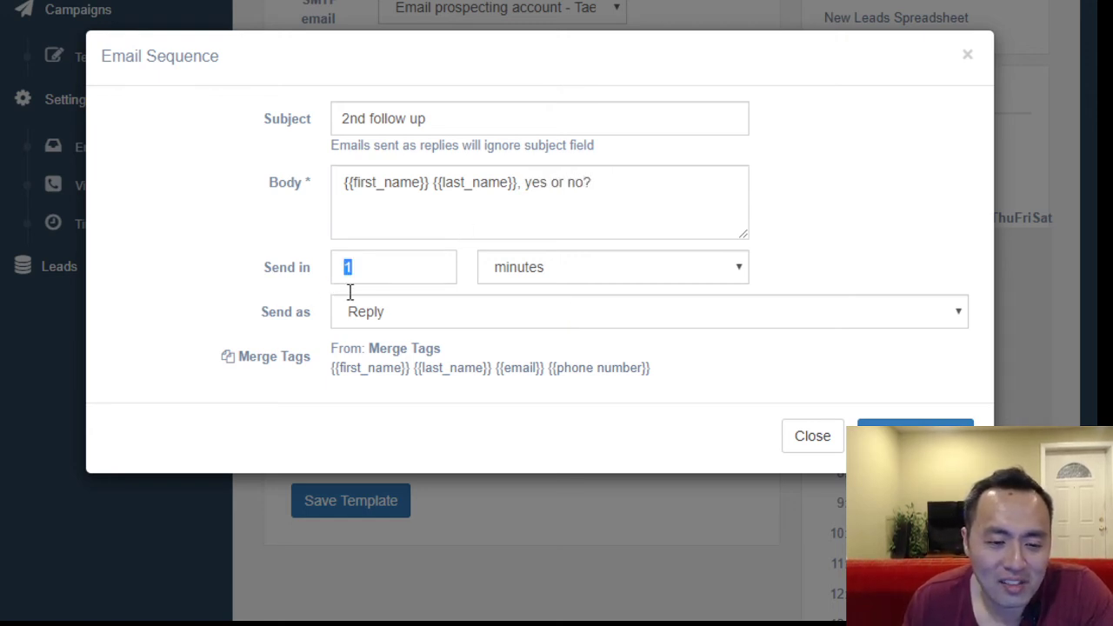
{"action": "type", "text": "3"}
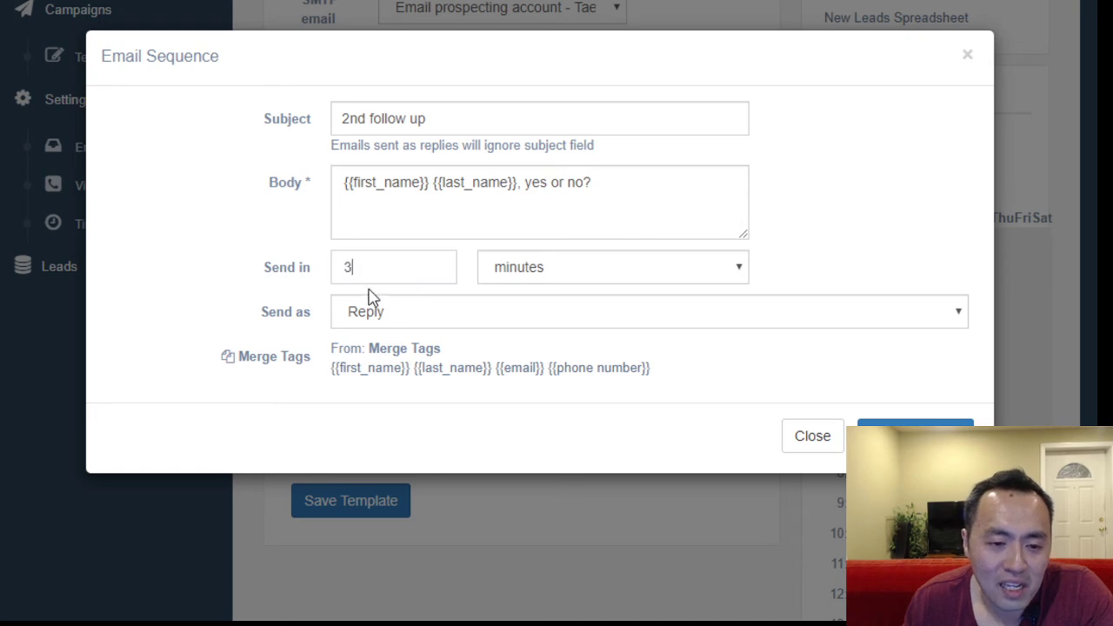
{"action": "double_click", "coordinate": [357, 268]}
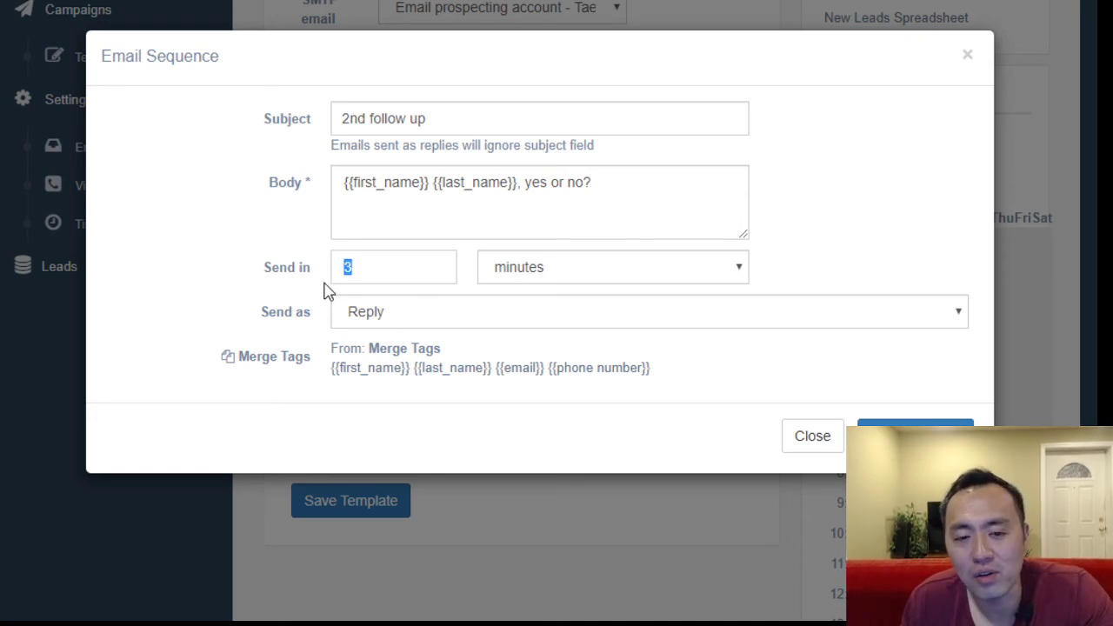
{"action": "left_click", "coordinate": [538, 270]}
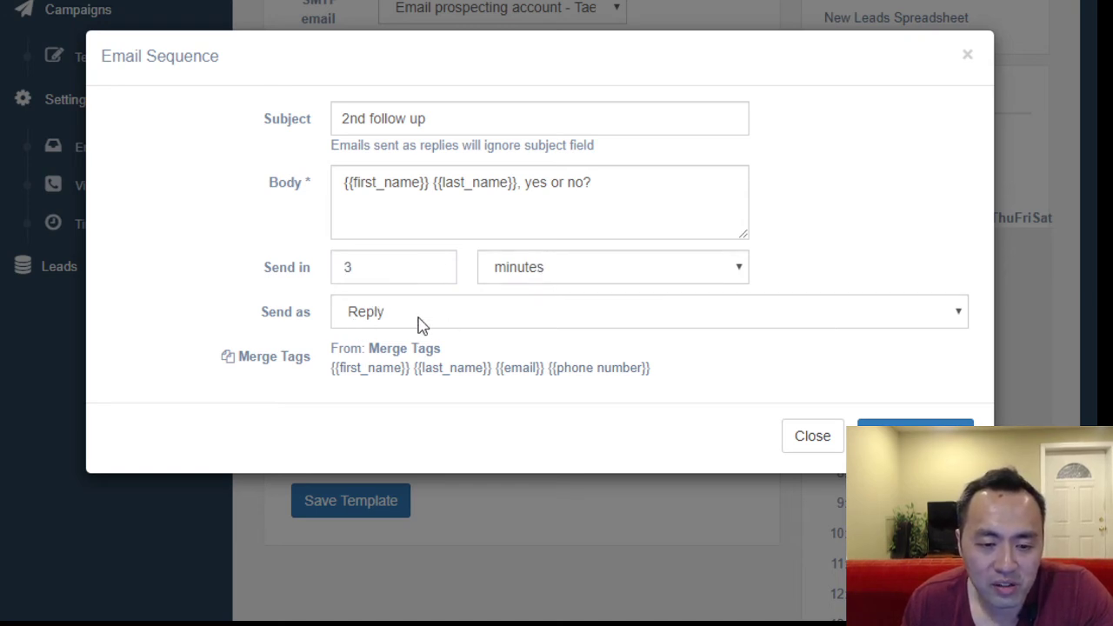
{"action": "left_click", "coordinate": [904, 435]}
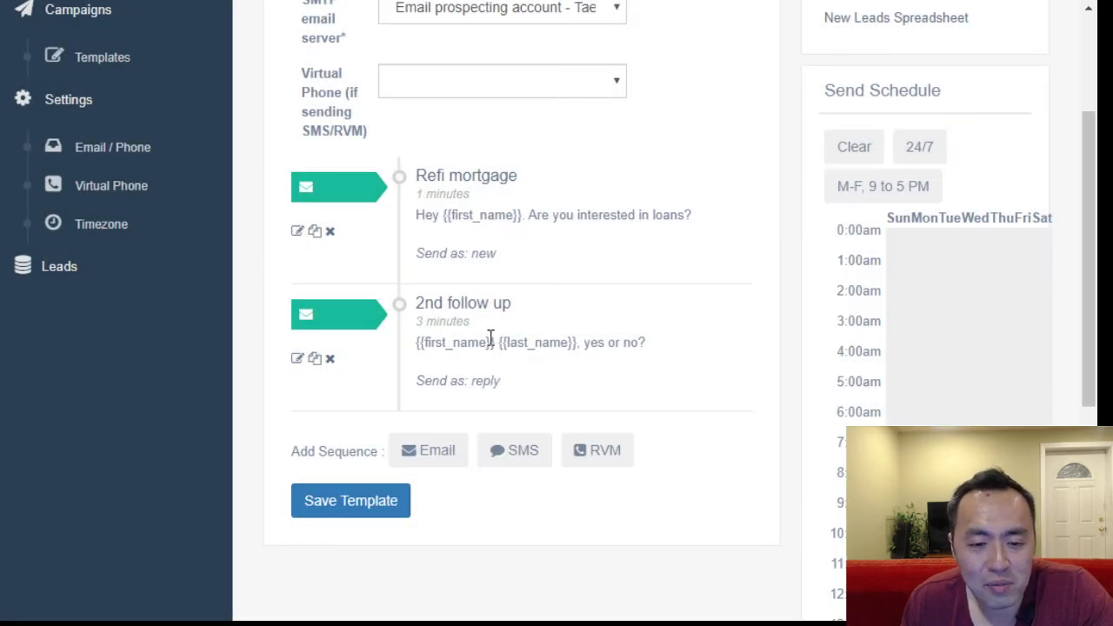
Step: Check the "2nd follow up" email's settings without changing them, and duplicate that email in the sequence
{"action": "left_click", "coordinate": [298, 360]}
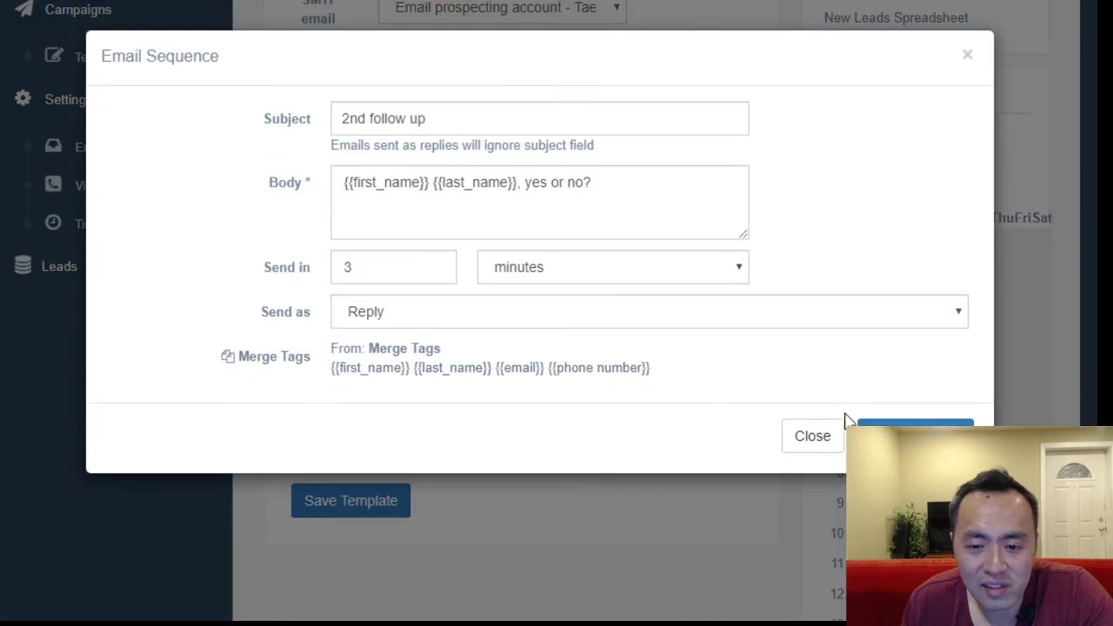
{"action": "left_click", "coordinate": [813, 435]}
{"action": "left_click", "coordinate": [314, 358]}
Step: Change the subject of the duplicated follow-up email to "3rd follow up"
{"action": "scroll", "coordinate": [496, 427], "scroll_direction": "down", "scroll_amount": 4}
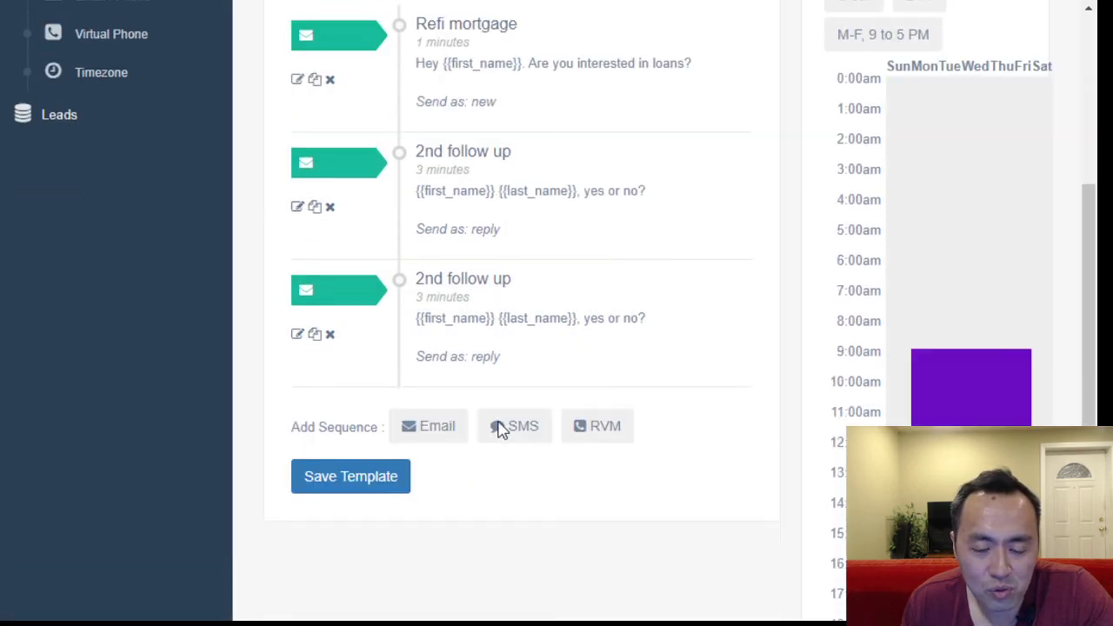
{"action": "left_click", "coordinate": [298, 183]}
{"action": "triple_click", "coordinate": [453, 117]}
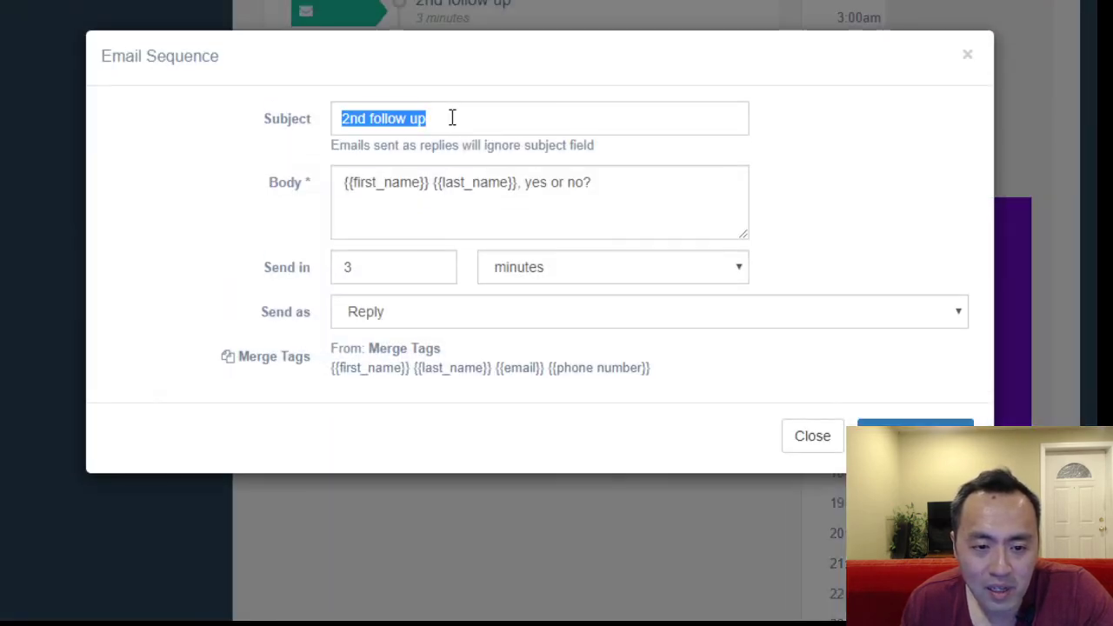
{"action": "type", "text": "3r"}
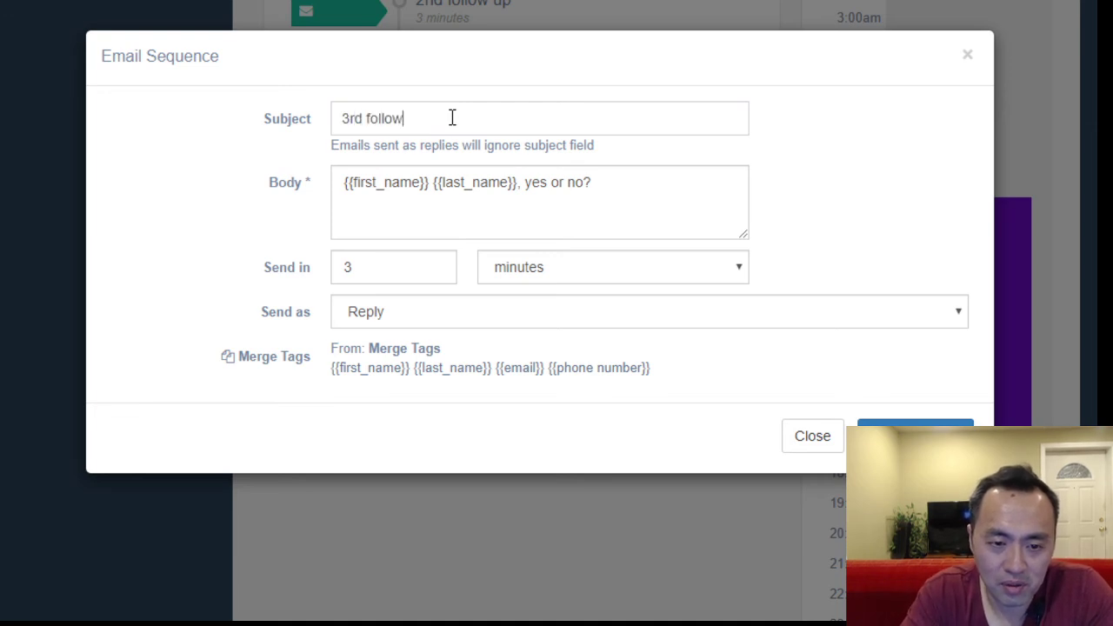
{"action": "type", "text": "d follow up"}
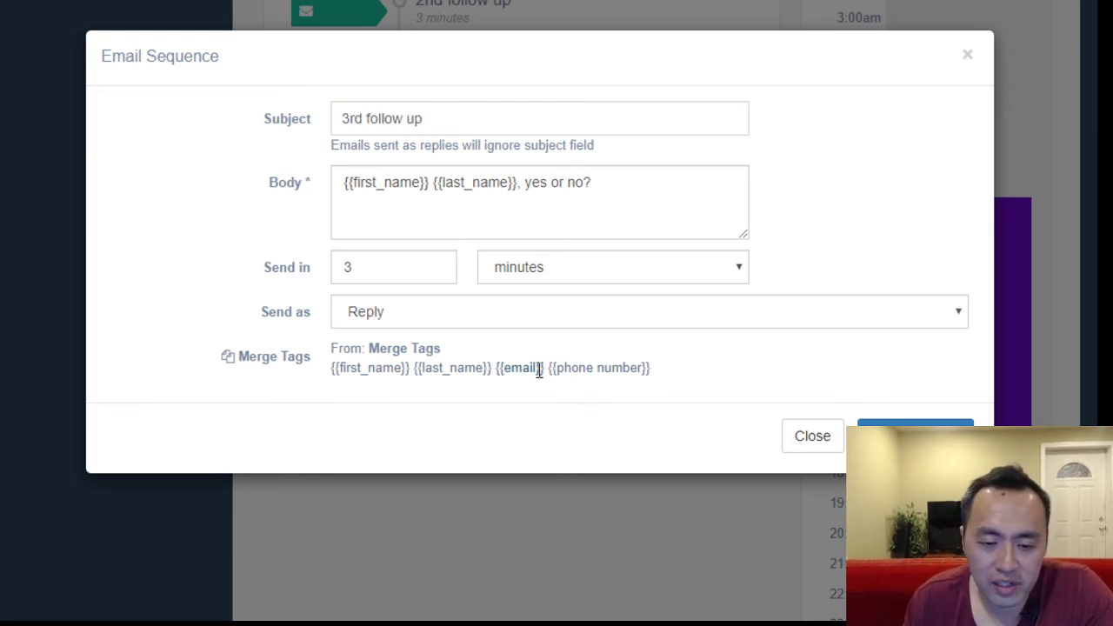
Step: Replace everything after {{first_name}} in the third follow-up's body with "last chance!"
{"action": "left_click", "coordinate": [522, 368]}
{"action": "left_click", "coordinate": [438, 181]}
{"action": "key", "text": "ctrl+a"}
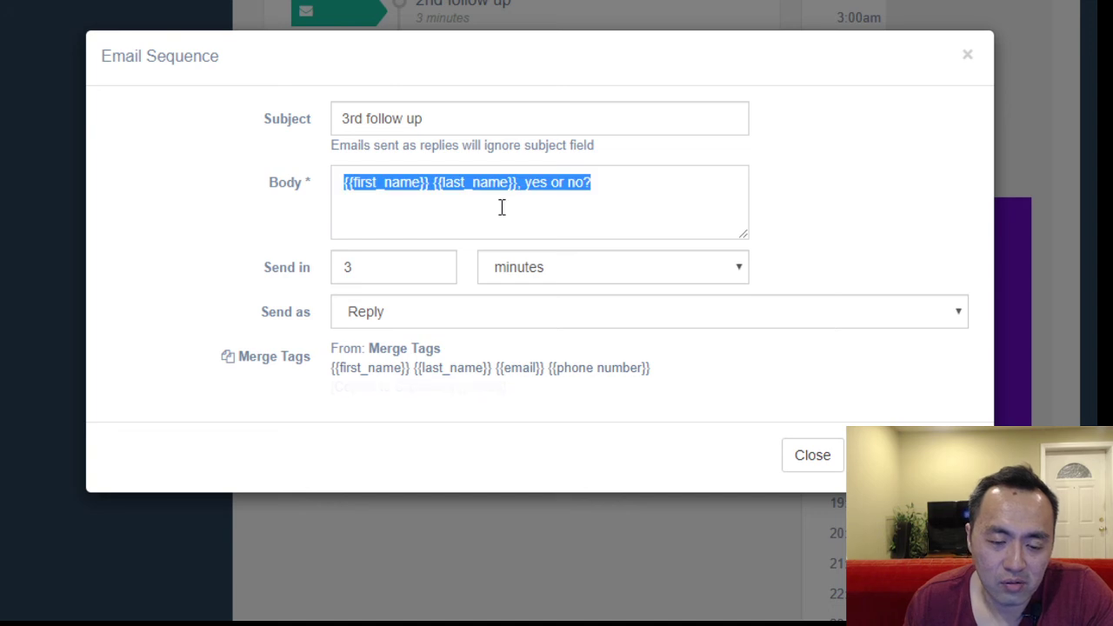
{"action": "key", "text": "Right"}
{"action": "key", "text": "ctrl+shift+Left"}
{"action": "key", "text": "ctrl+shift+Left"}
{"action": "key", "text": "ctrl+shift+Left"}
{"action": "key", "text": "ctrl+shift+Left"}
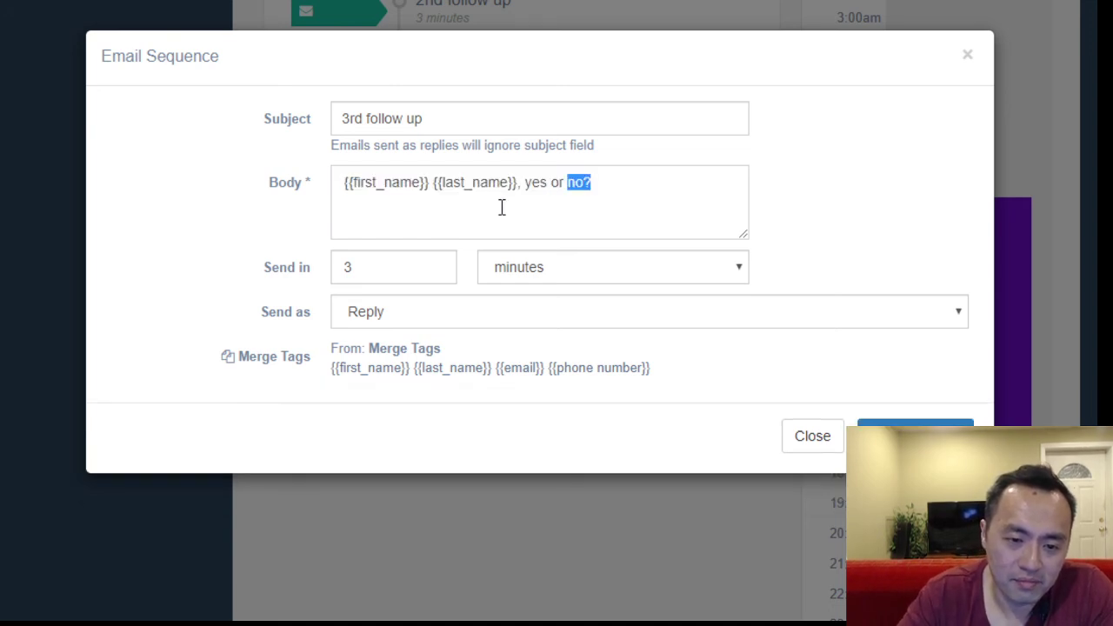
{"action": "type", "text": "last"}
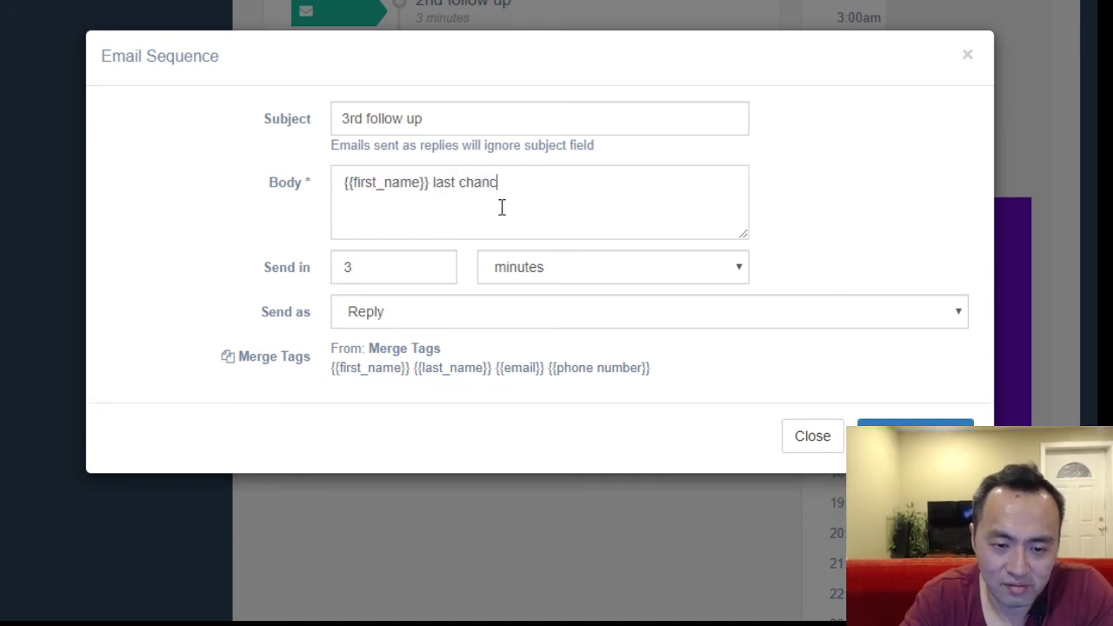
Step: Set the "3rd follow up" email to send in 5 minutes and save it to the sequence
{"action": "double_click", "coordinate": [394, 273]}
{"action": "type", "text": "5"}
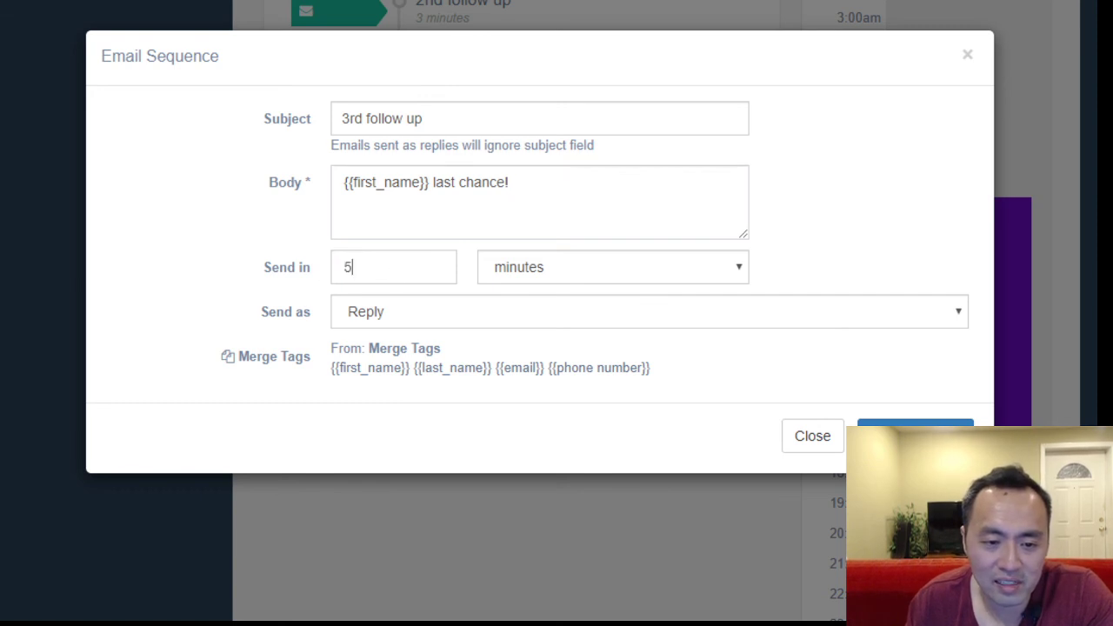
{"action": "left_click", "coordinate": [583, 271]}
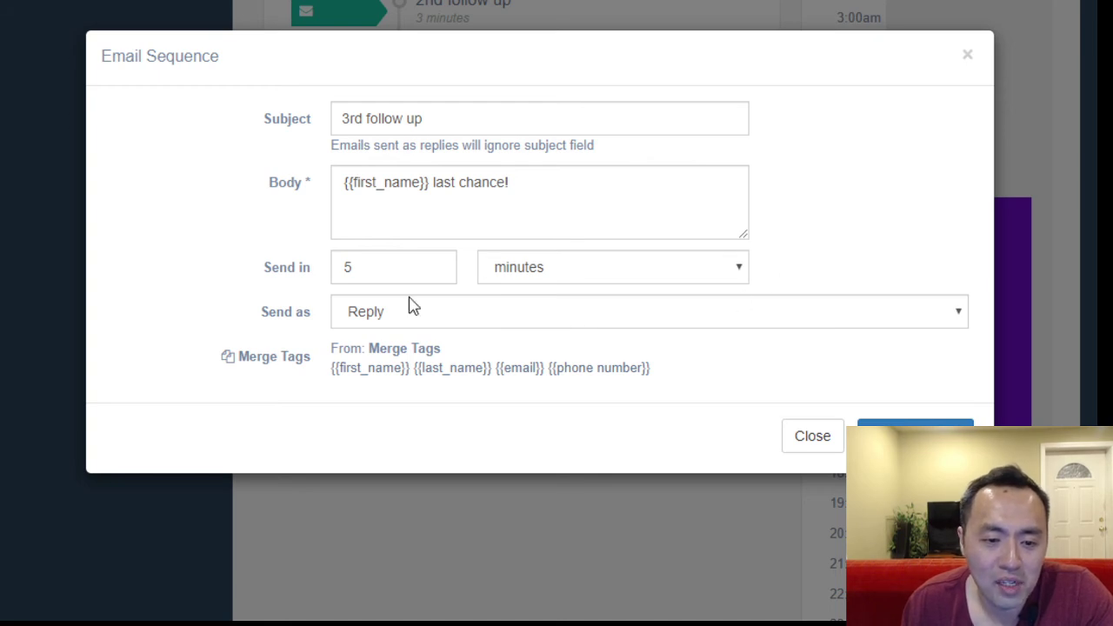
{"action": "left_click", "coordinate": [935, 423]}
Step: Review the emails in the sequence and check the settings of the "Refi mortgage" email without changing them
{"action": "scroll", "coordinate": [765, 343], "scroll_direction": "up", "scroll_amount": 3}
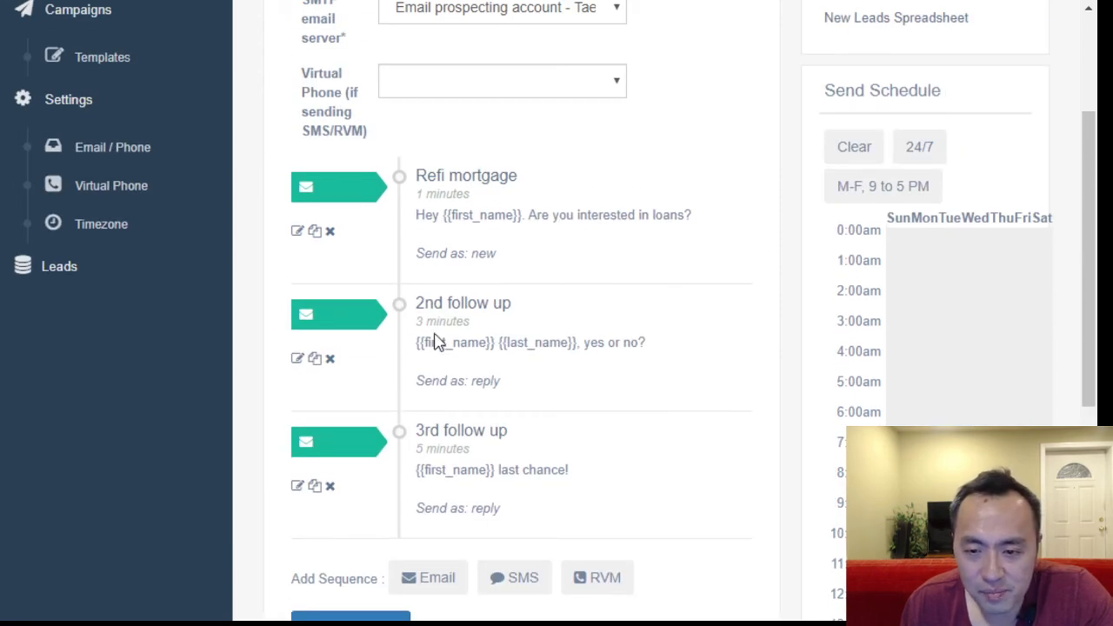
{"action": "scroll", "coordinate": [1087, 193], "scroll_direction": "up", "scroll_amount": 2}
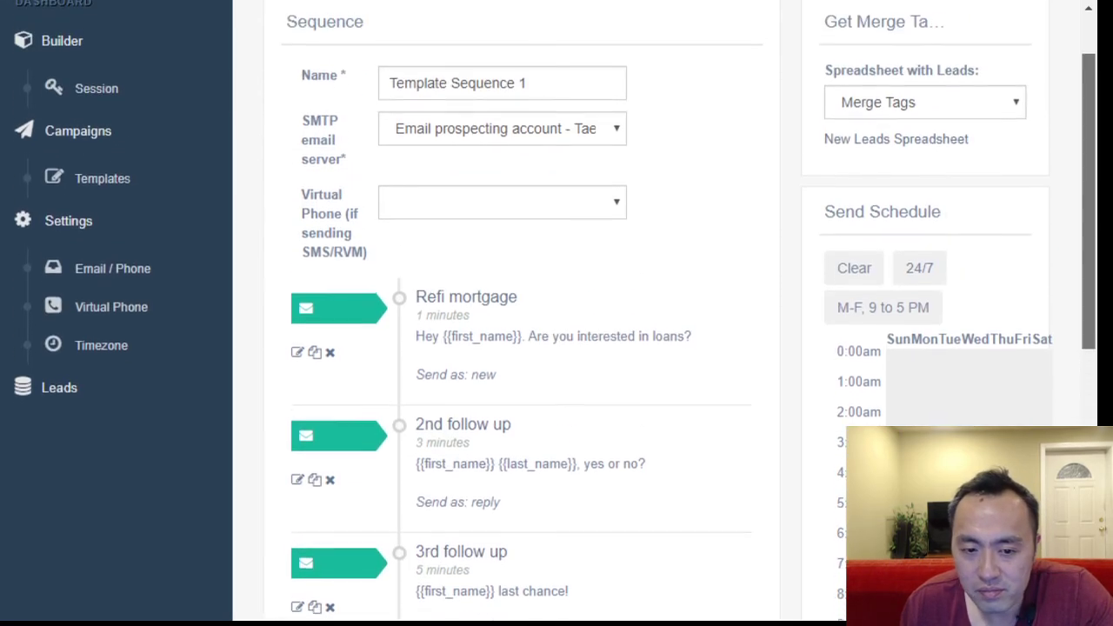
{"action": "left_click_drag", "start_coordinate": [1088, 134], "coordinate": [1088, 158]}
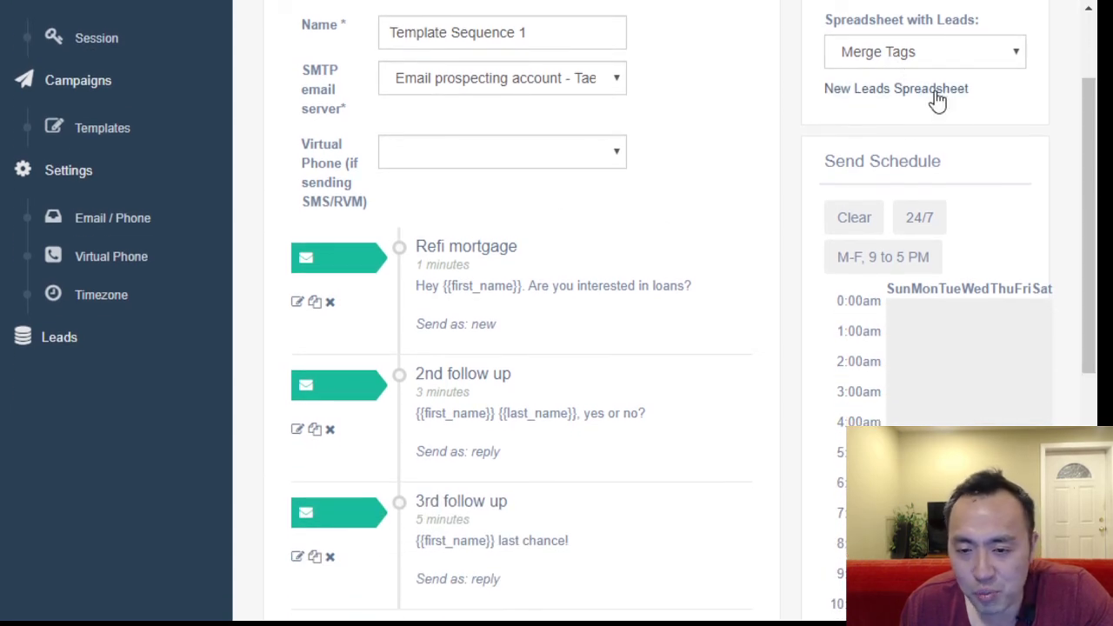
{"action": "left_click", "coordinate": [297, 302]}
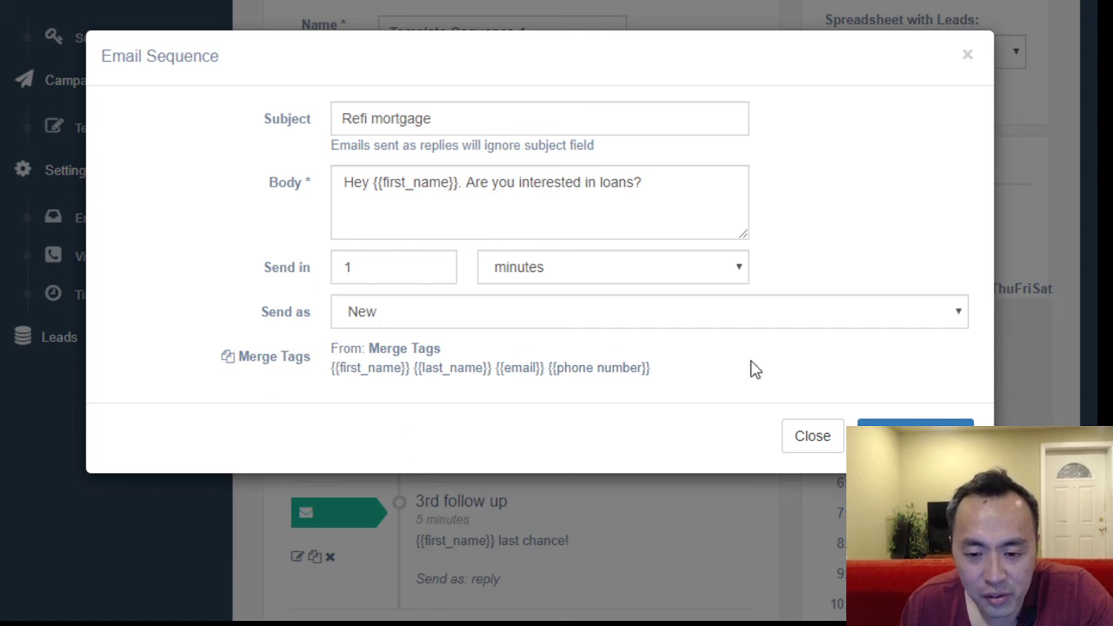
{"action": "left_click", "coordinate": [816, 437]}
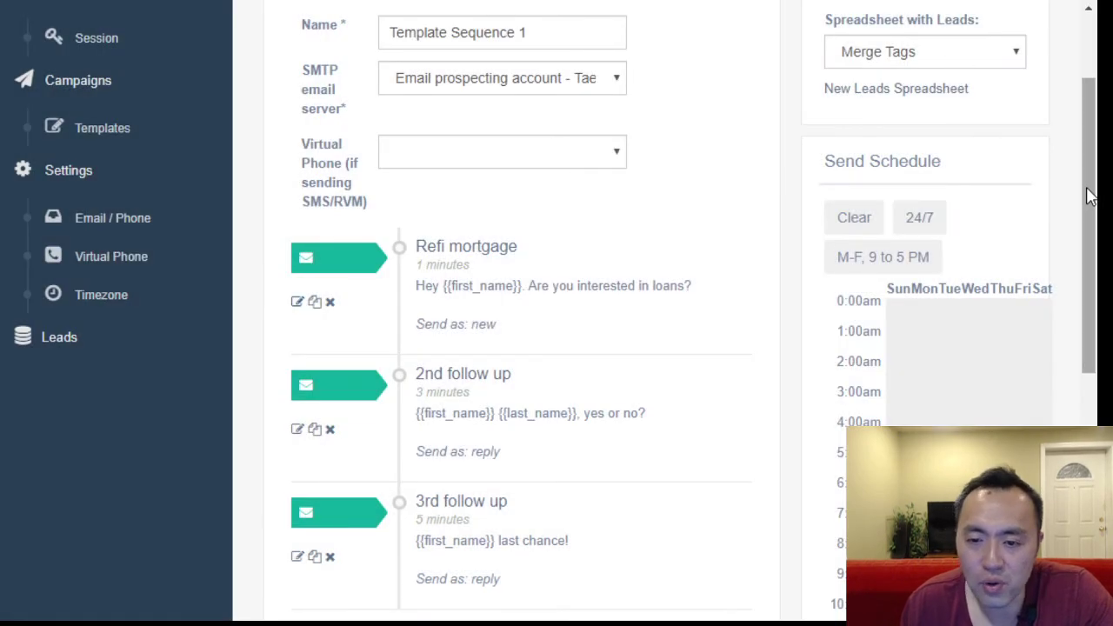
Step: Widen the browser window and examine the days and hours marked in the send schedule
{"action": "scroll", "coordinate": [1091, 196], "scroll_direction": "down", "scroll_amount": 3}
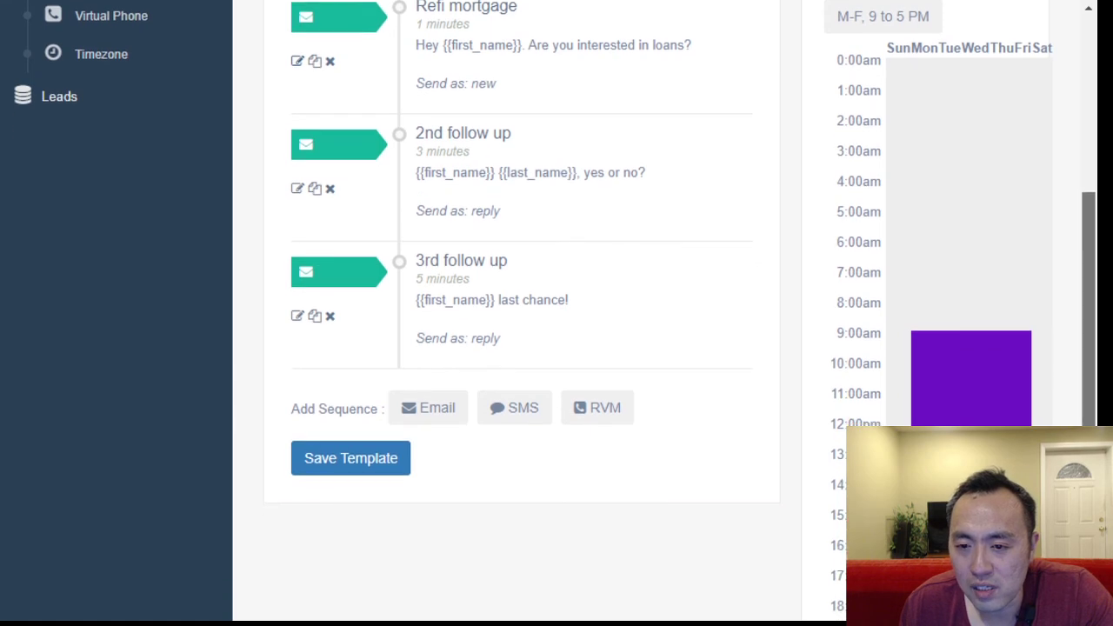
{"action": "scroll", "coordinate": [557, 313], "scroll_direction": "up", "scroll_amount": 1}
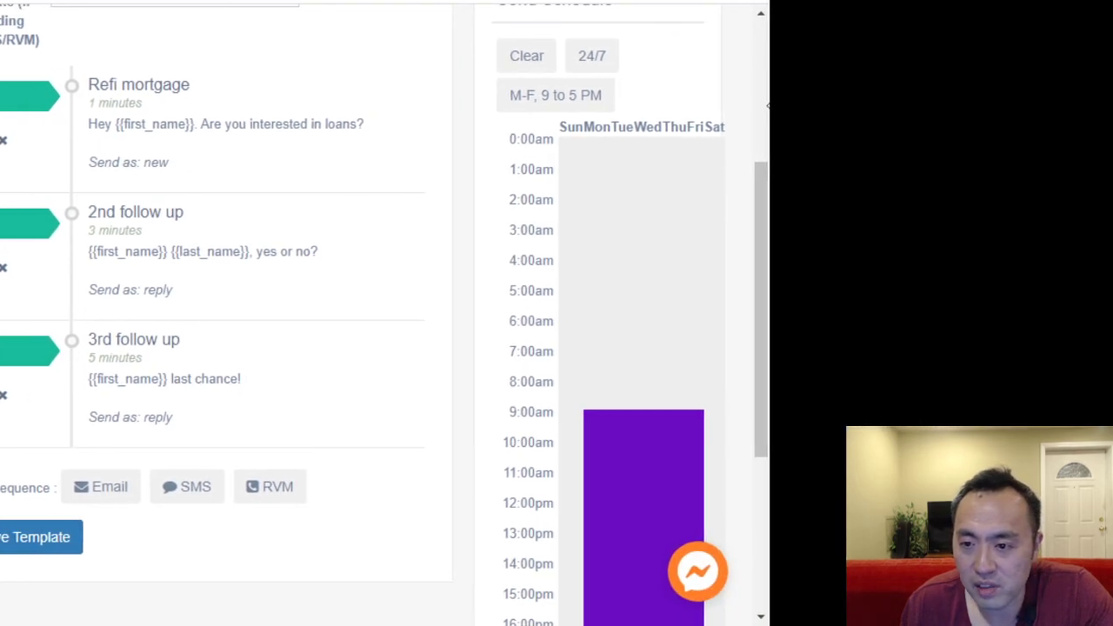
{"action": "left_click_drag", "start_coordinate": [764, 120], "coordinate": [1112, 120]}
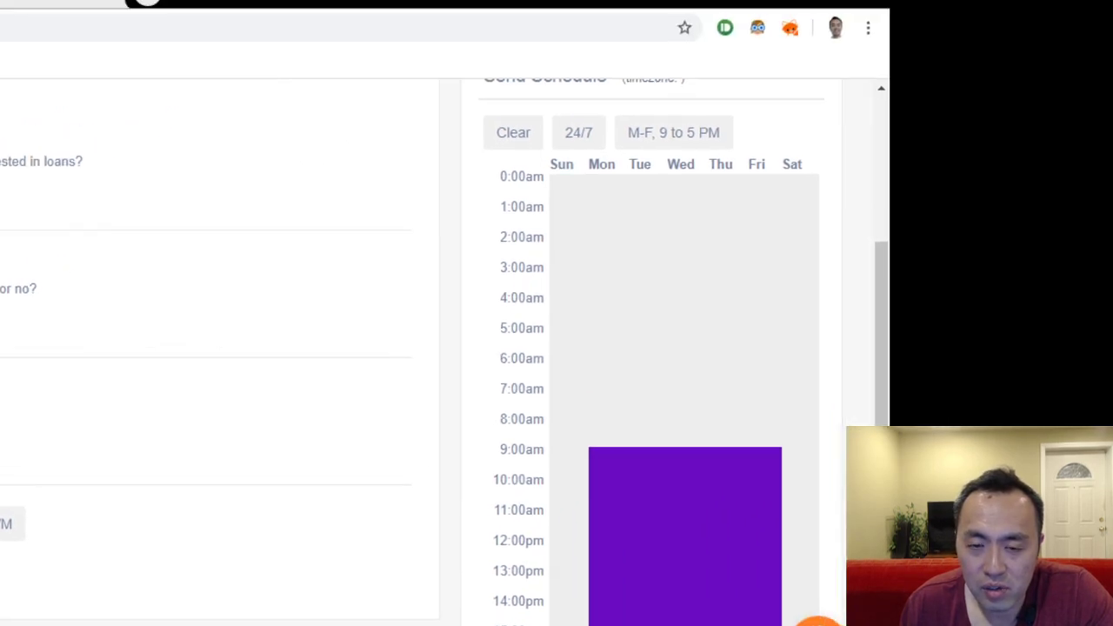
{"action": "mouse_move", "coordinate": [883, 247]}
{"action": "left_mouse_down"}
{"action": "mouse_move", "coordinate": [886, 162]}
{"action": "mouse_move", "coordinate": [877, 252]}
{"action": "left_mouse_up"}
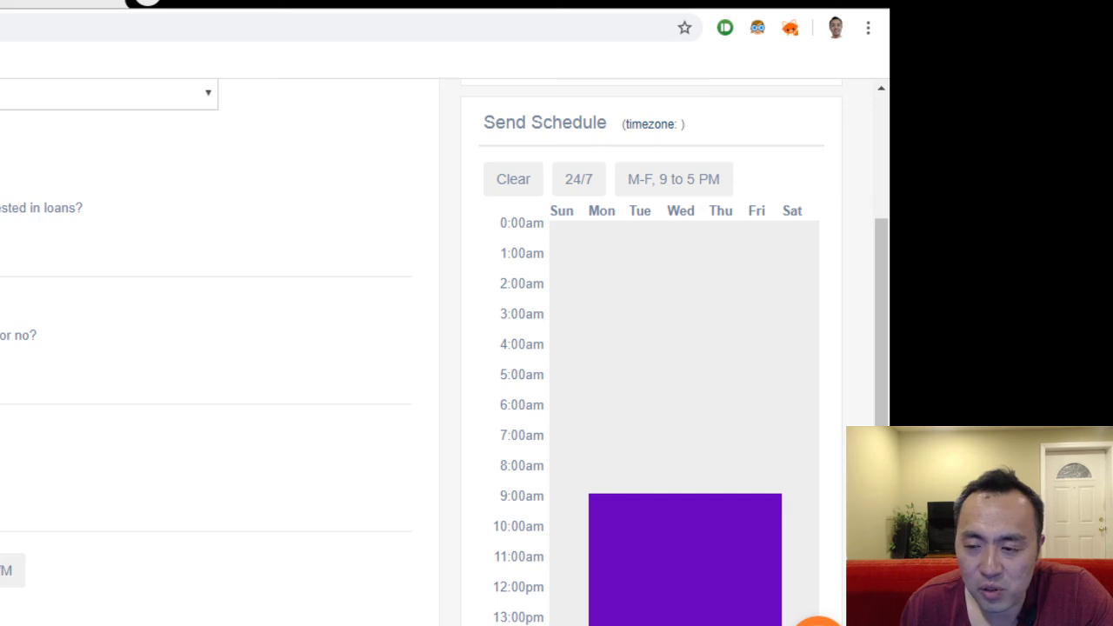
{"action": "scroll", "coordinate": [882, 331], "scroll_direction": "down", "scroll_amount": 1}
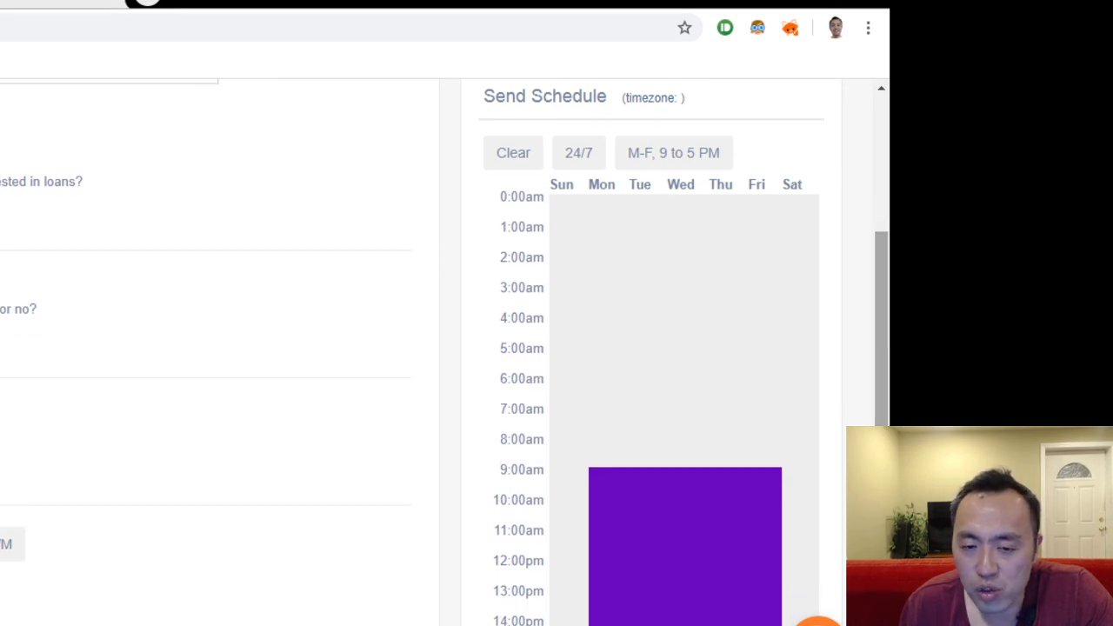
{"action": "scroll", "coordinate": [882, 331], "scroll_direction": "down", "scroll_amount": 3}
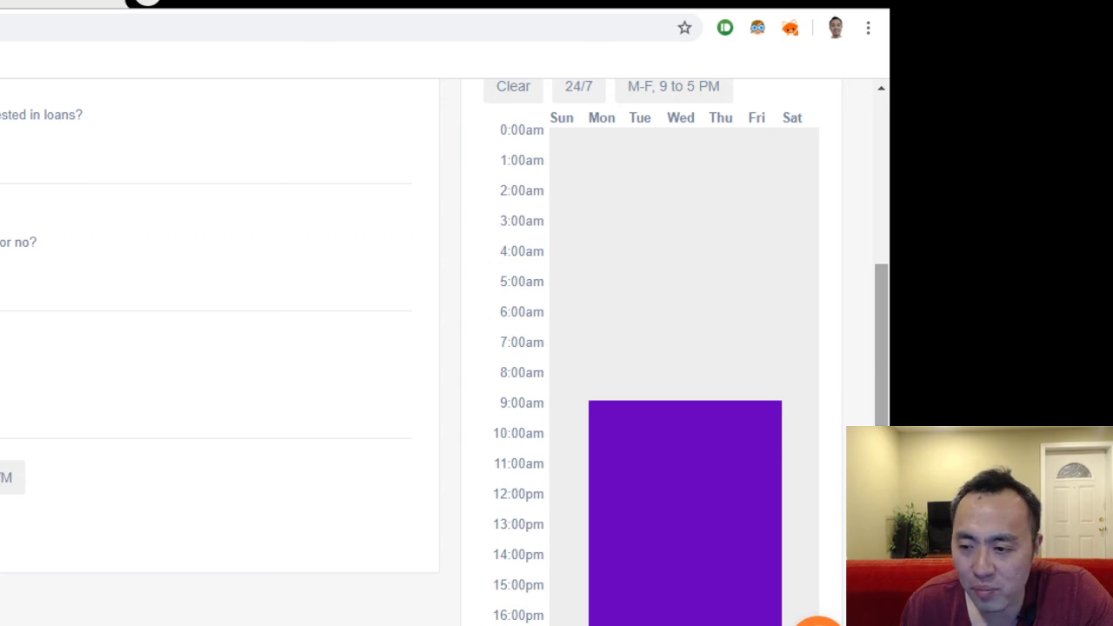
{"action": "scroll", "coordinate": [882, 378], "scroll_direction": "down", "scroll_amount": 5}
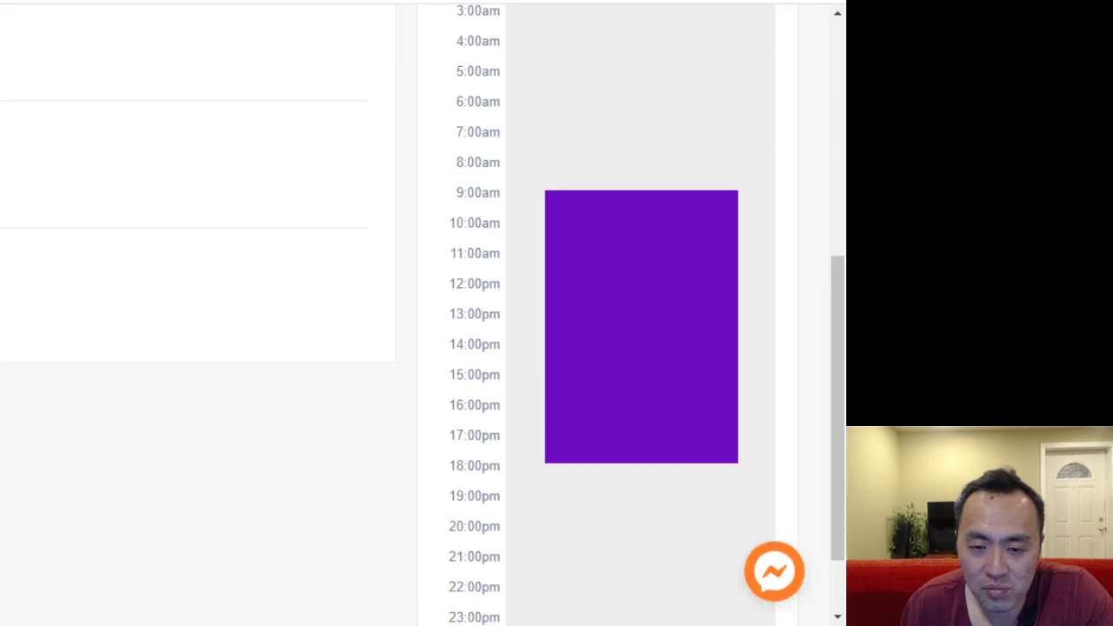
{"action": "left_click_drag", "start_coordinate": [841, 317], "coordinate": [844, 239]}
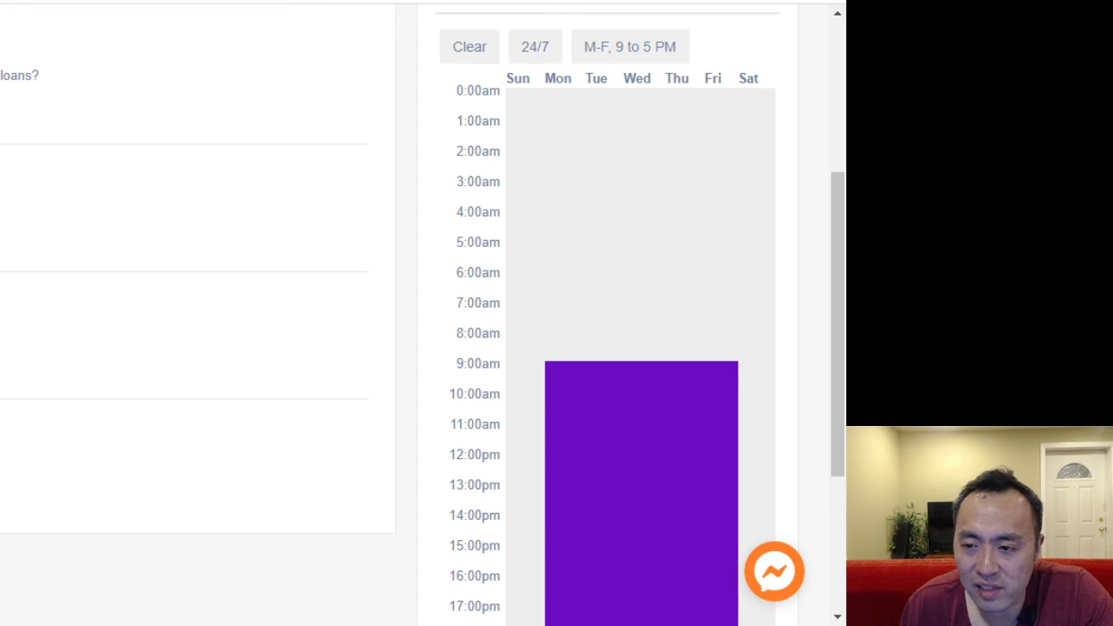
Step: Try the "24/7" and "M-F, 9 to 5 PM" presets on the send schedule
{"action": "left_click", "coordinate": [533, 58]}
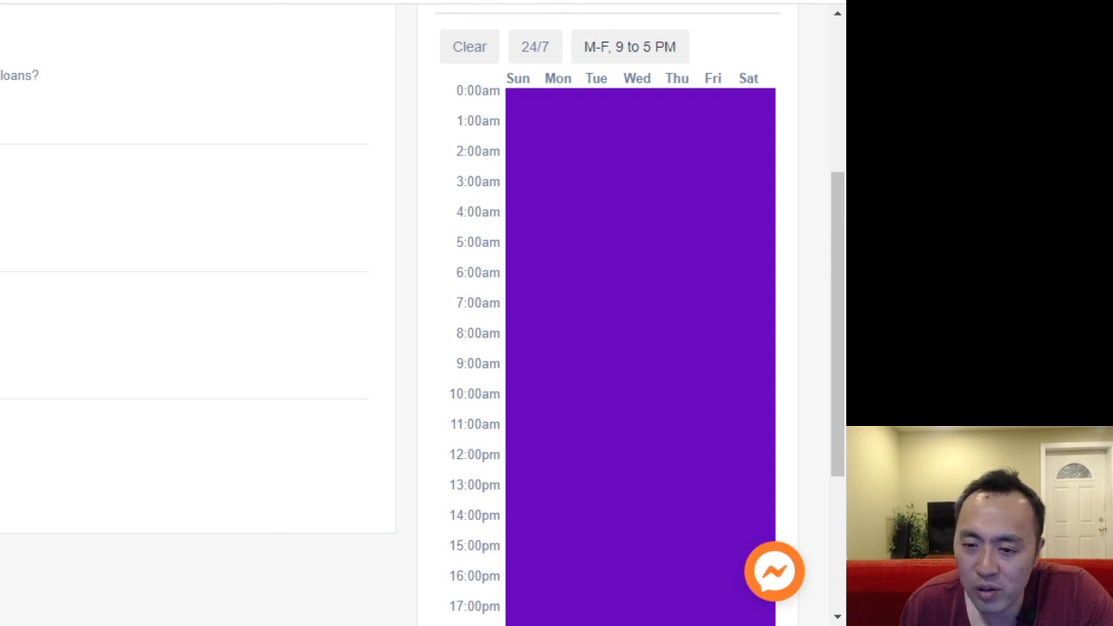
{"action": "left_click", "coordinate": [638, 52]}
{"action": "left_click", "coordinate": [638, 52]}
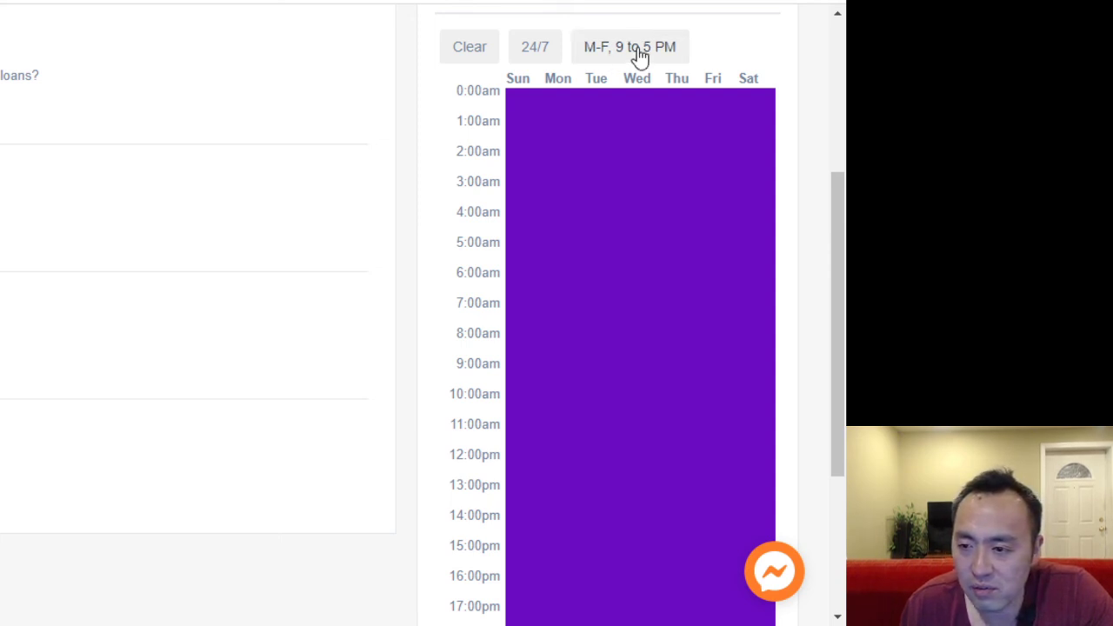
{"action": "scroll", "coordinate": [777, 114], "scroll_direction": "down", "scroll_amount": 1}
{"action": "scroll", "coordinate": [799, 163], "scroll_direction": "up", "scroll_amount": 1}
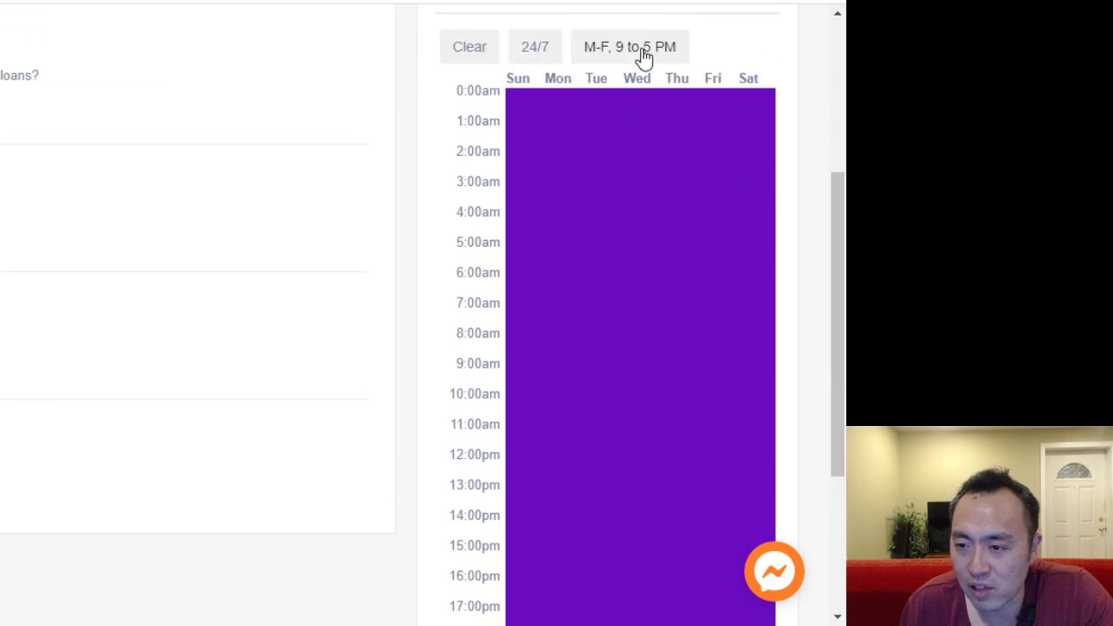
{"action": "left_click", "coordinate": [536, 52]}
Step: Clear all selected days and hours from the send schedule
{"action": "left_click", "coordinate": [470, 46]}
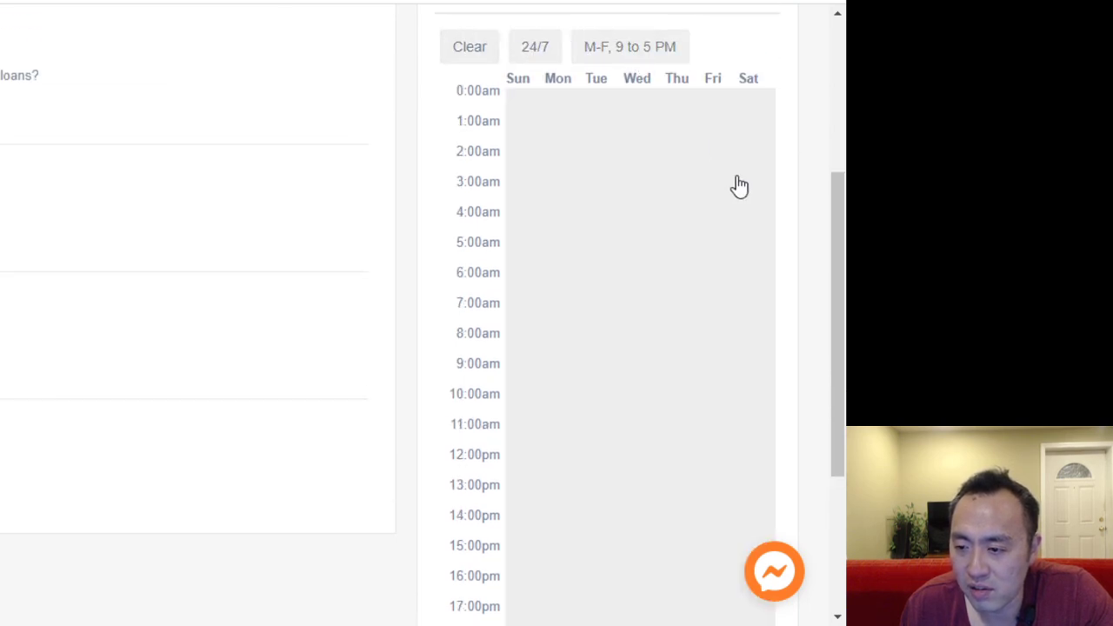
{"action": "scroll", "coordinate": [798, 282], "scroll_direction": "down", "scroll_amount": 3}
{"action": "scroll", "coordinate": [798, 282], "scroll_direction": "up", "scroll_amount": 6}
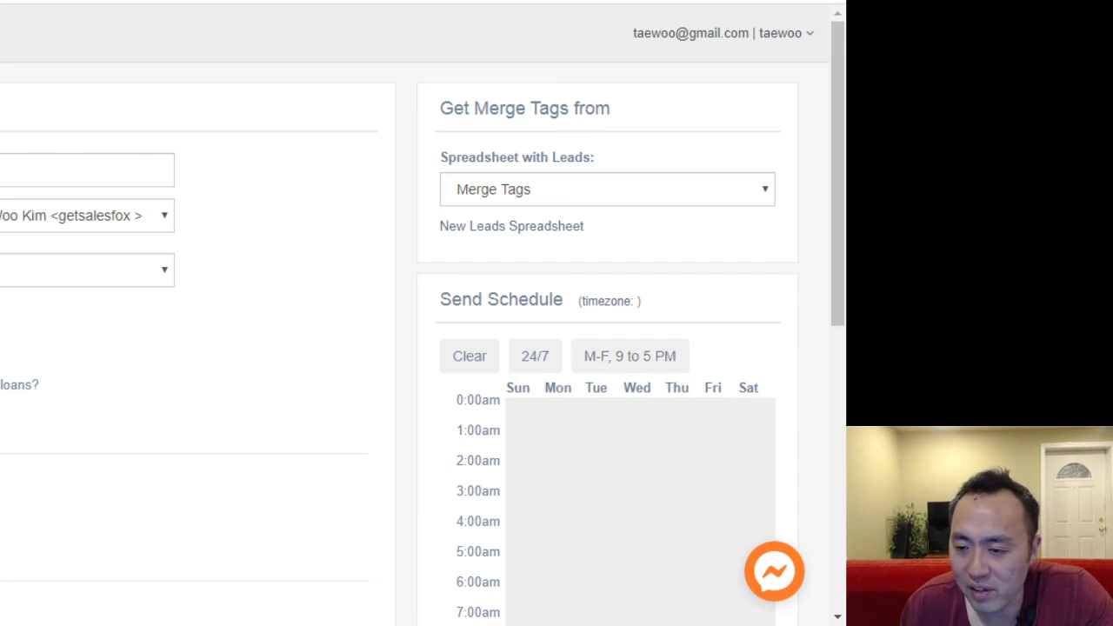
Step: Mark every hour on Monday in the send schedule
{"action": "left_click", "coordinate": [630, 357]}
{"action": "left_click_drag", "start_coordinate": [839, 274], "coordinate": [838, 414]}
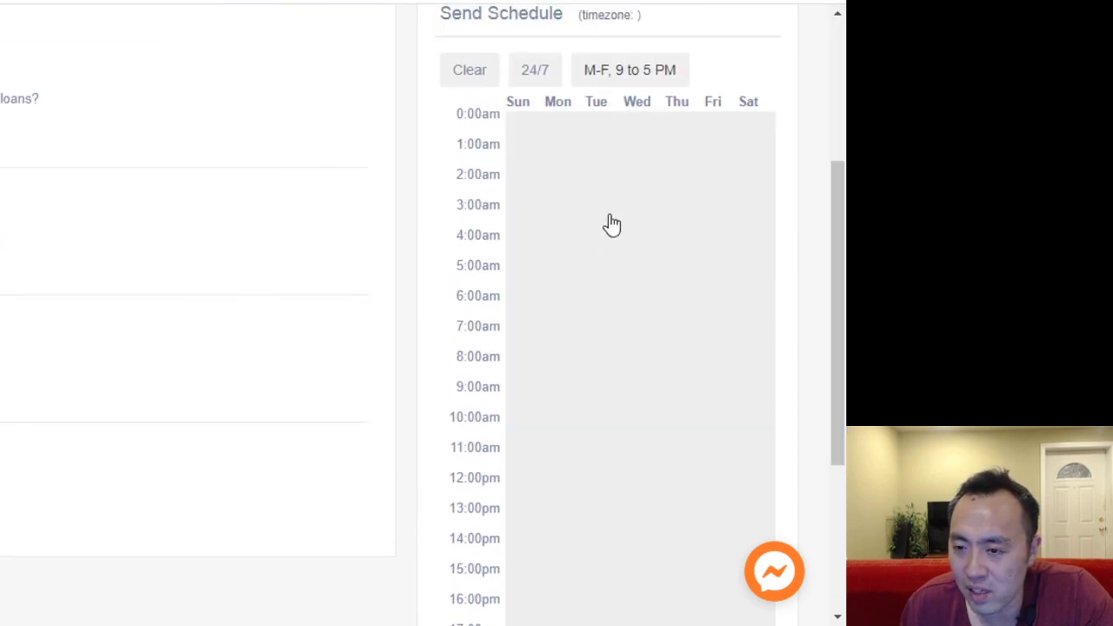
{"action": "left_click_drag", "start_coordinate": [567, 126], "coordinate": [577, 546]}
{"action": "scroll", "coordinate": [548, 383], "scroll_direction": "down", "scroll_amount": 3}
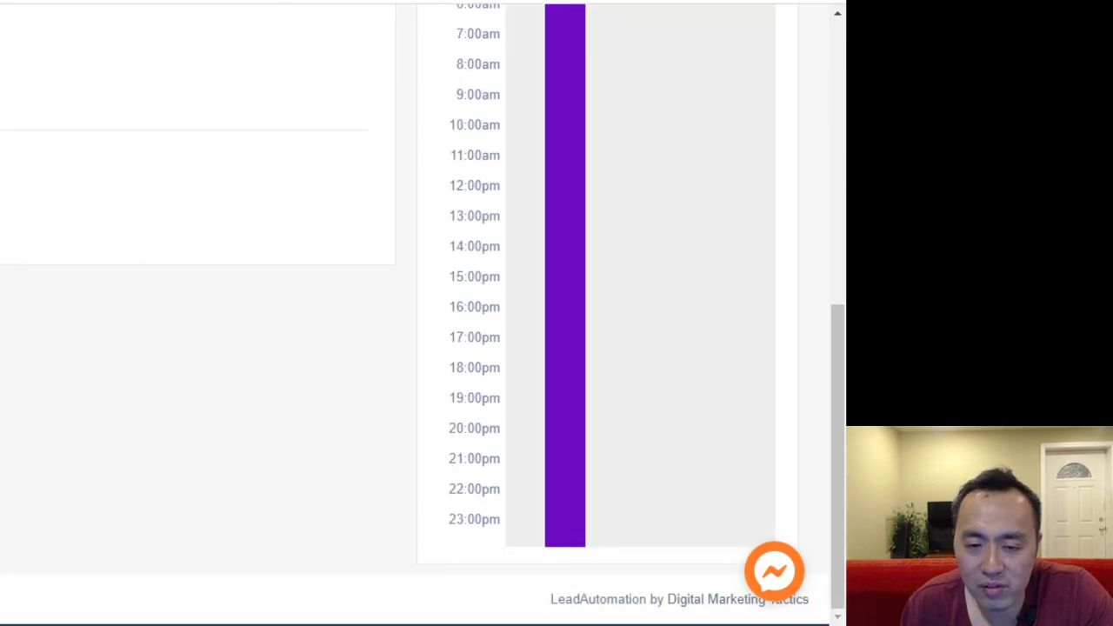
{"action": "scroll", "coordinate": [813, 338], "scroll_direction": "up", "scroll_amount": 6}
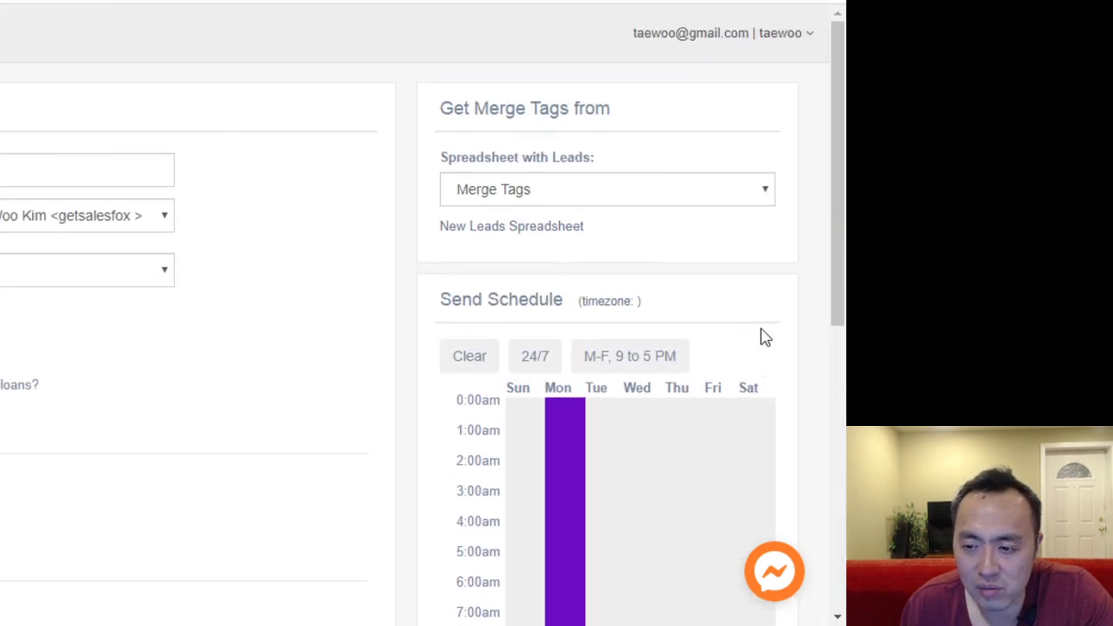
{"action": "scroll", "coordinate": [740, 339], "scroll_direction": "down", "scroll_amount": 3}
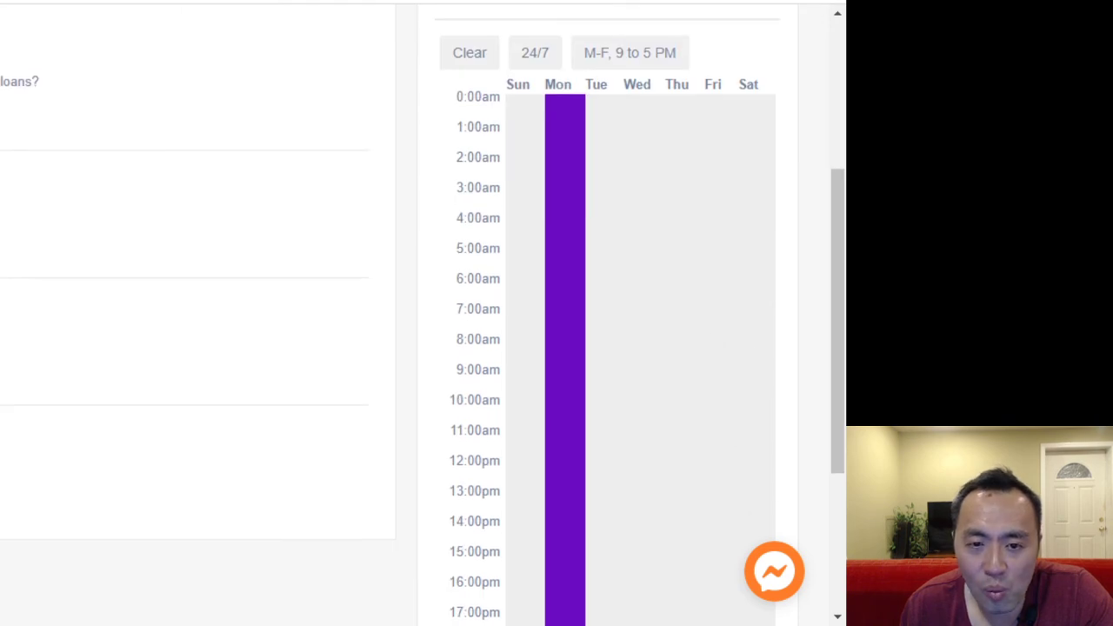
{"action": "scroll", "coordinate": [522, 304], "scroll_direction": "up", "scroll_amount": 3}
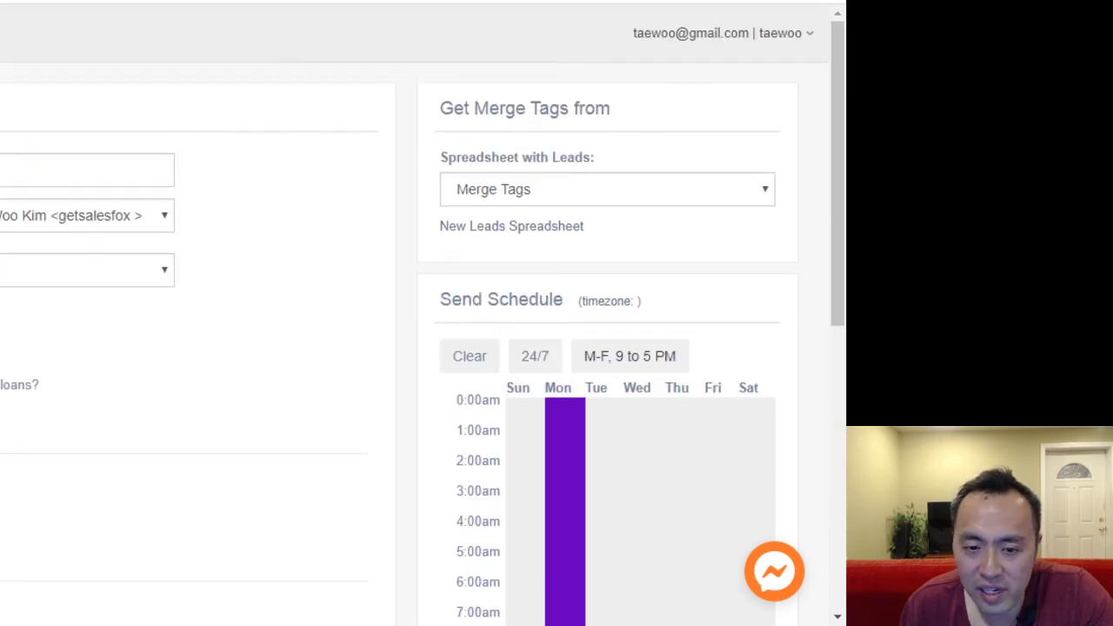
Step: Add every hour on Wednesday to the send schedule
{"action": "left_click_drag", "start_coordinate": [640, 410], "coordinate": [647, 539]}
{"action": "scroll", "coordinate": [640, 433], "scroll_direction": "down", "scroll_amount": 4}
{"action": "scroll", "coordinate": [640, 441], "scroll_direction": "down", "scroll_amount": 3}
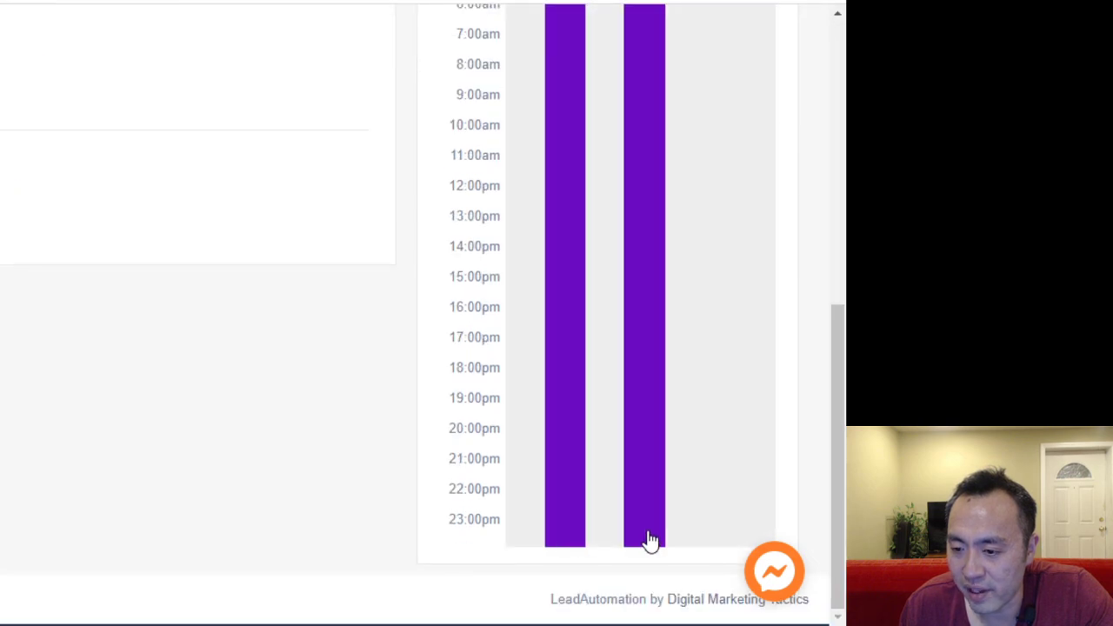
{"action": "scroll", "coordinate": [648, 338], "scroll_direction": "up", "scroll_amount": 5}
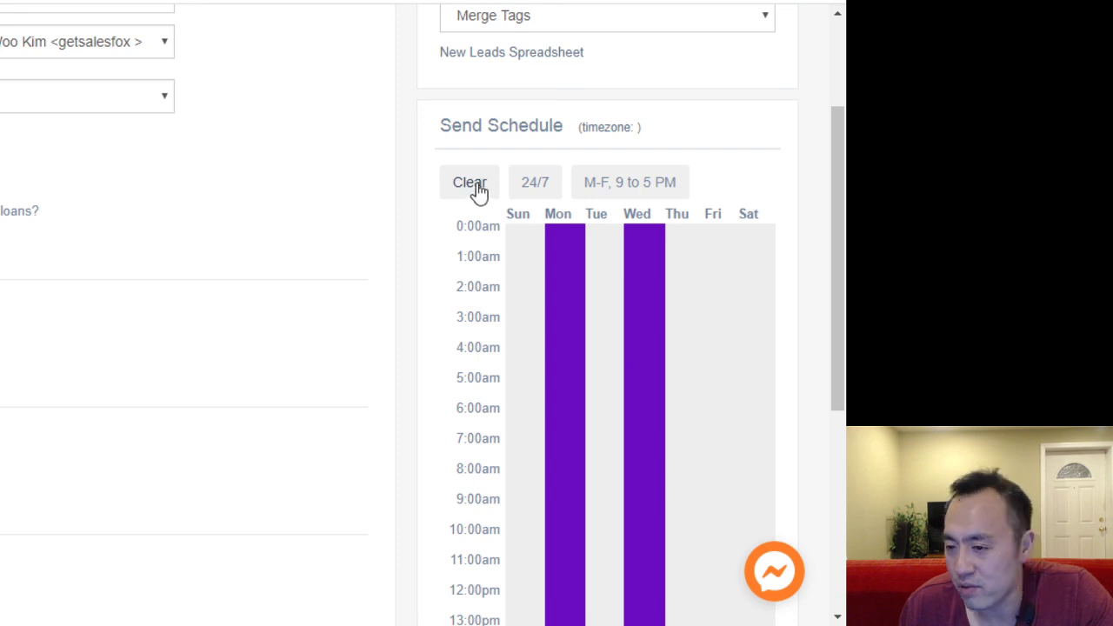
Step: Clear the send schedule and mark every hour on Sunday
{"action": "left_click", "coordinate": [476, 190]}
{"action": "left_click_drag", "start_coordinate": [527, 238], "coordinate": [540, 548]}
{"action": "scroll", "coordinate": [516, 330], "scroll_direction": "down", "scroll_amount": 1}
{"action": "scroll", "coordinate": [524, 423], "scroll_direction": "down", "scroll_amount": 4}
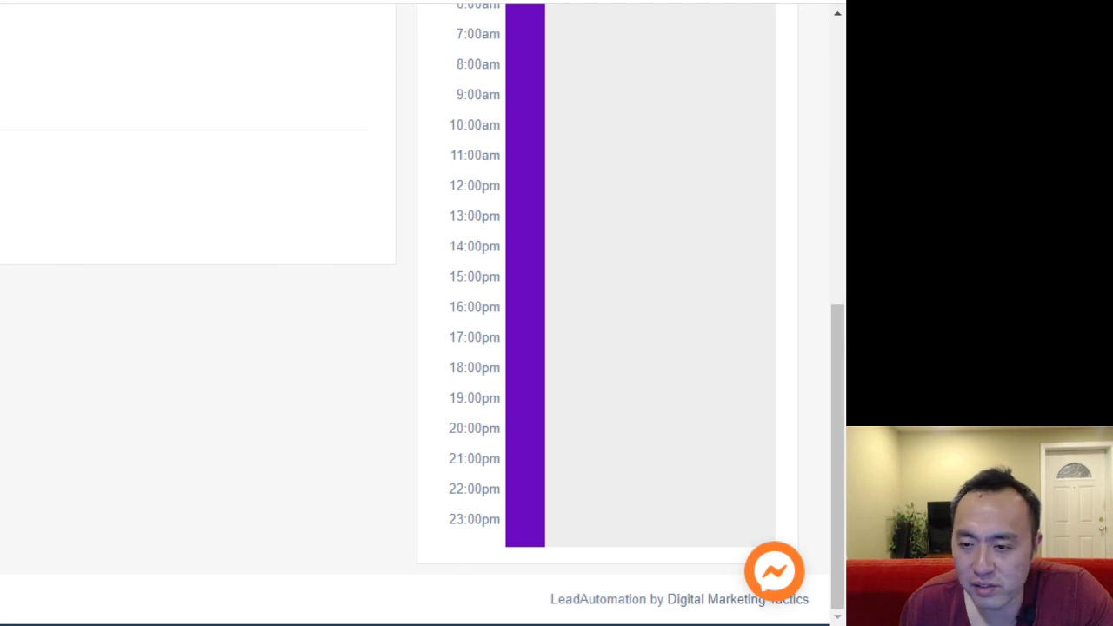
Step: Add every hour on Saturday to the send schedule, closing the chat pop-up that gets in the way
{"action": "scroll", "coordinate": [780, 360], "scroll_direction": "up", "scroll_amount": 6}
{"action": "left_click_drag", "start_coordinate": [755, 348], "coordinate": [755, 556]}
{"action": "scroll", "coordinate": [756, 348], "scroll_direction": "down", "scroll_amount": 6}
{"action": "left_click", "coordinate": [755, 557]}
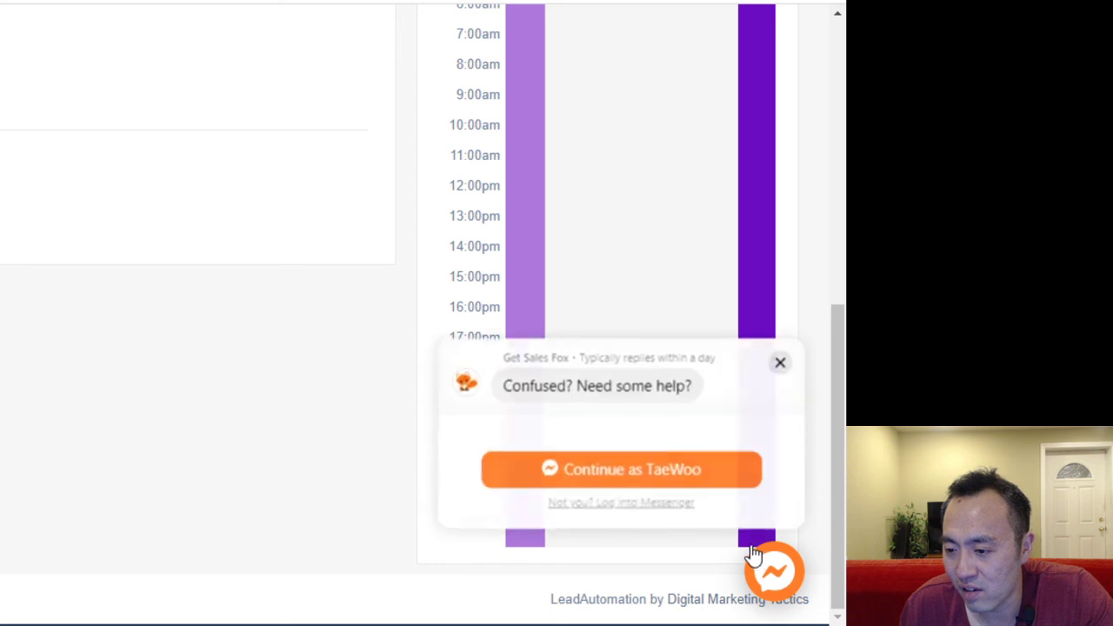
{"action": "left_click", "coordinate": [778, 363]}
{"action": "scroll", "coordinate": [804, 449], "scroll_direction": "up", "scroll_amount": 7}
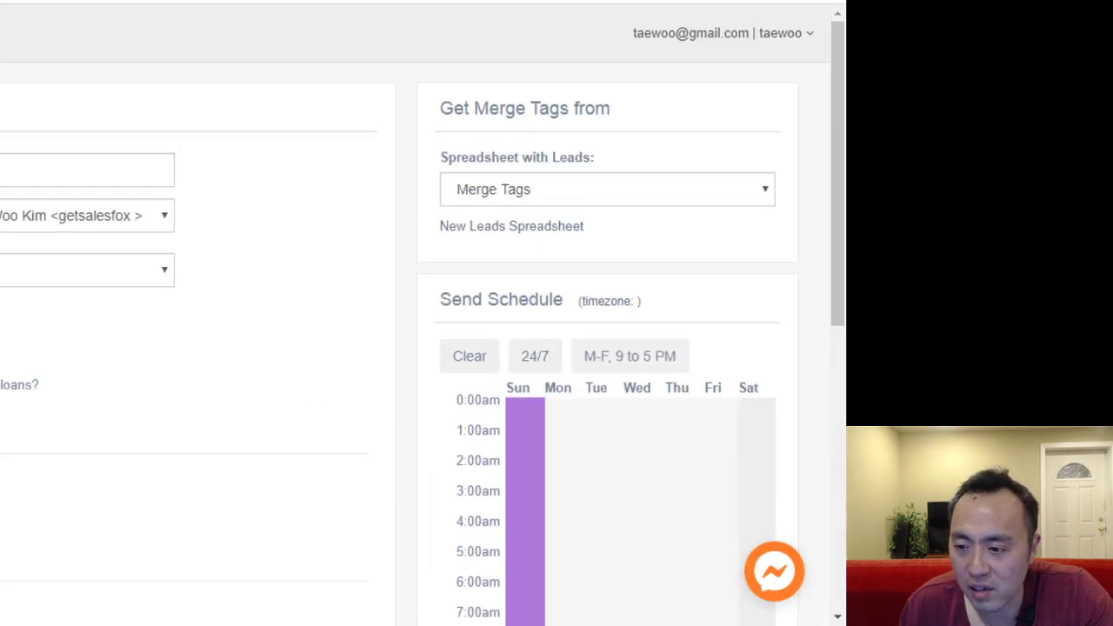
{"action": "left_click", "coordinate": [756, 409]}
{"action": "scroll", "coordinate": [756, 425], "scroll_direction": "down", "scroll_amount": 7}
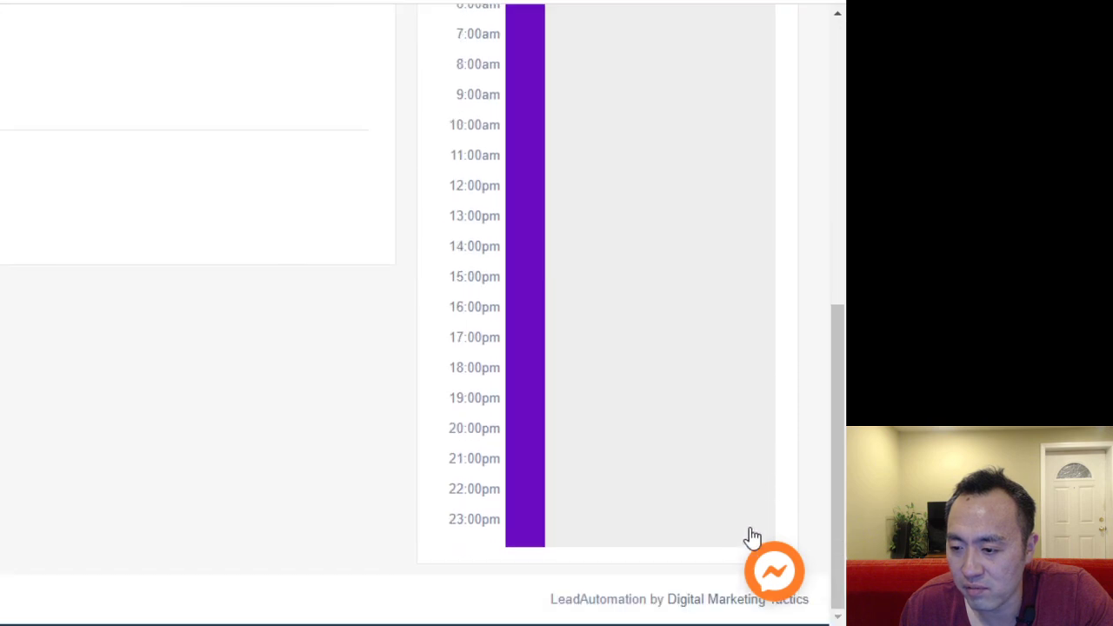
{"action": "left_click_drag", "start_coordinate": [753, 537], "coordinate": [760, 142]}
{"action": "scroll", "coordinate": [757, 348], "scroll_direction": "up", "scroll_amount": 4}
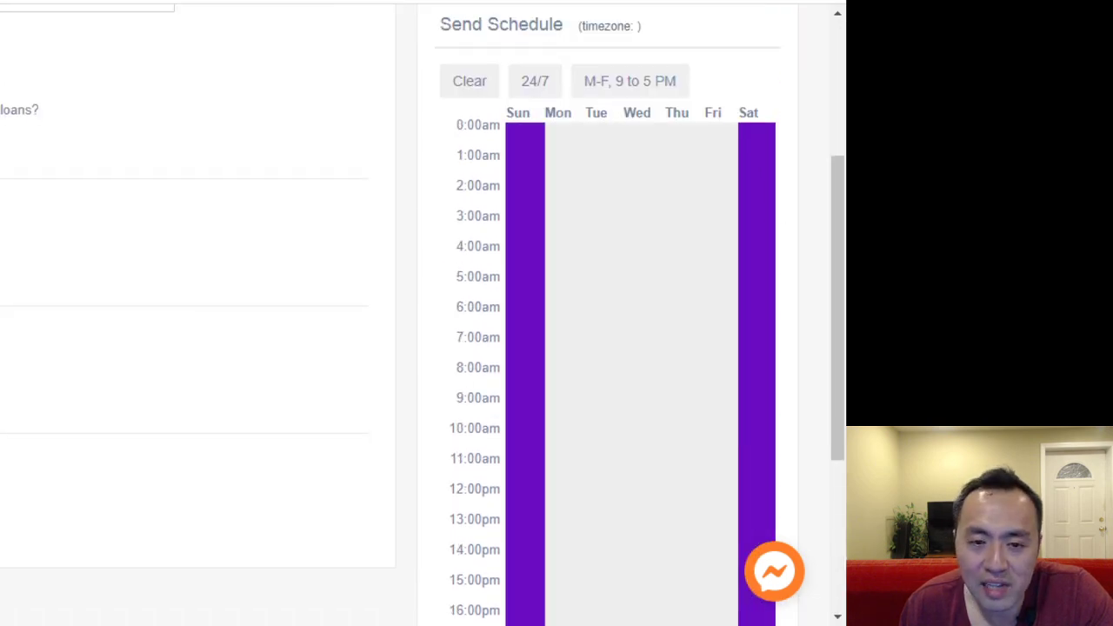
Step: Set the send schedule to the "24/7" preset so that every day and hour is marked
{"action": "left_click", "coordinate": [546, 87]}
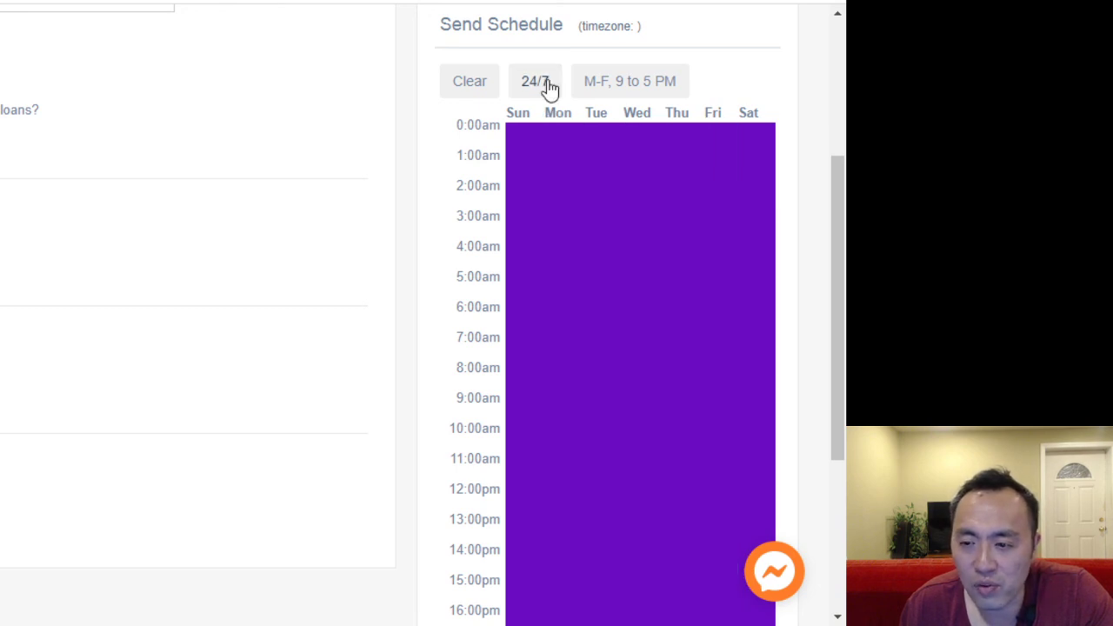
{"action": "left_click", "coordinate": [483, 82]}
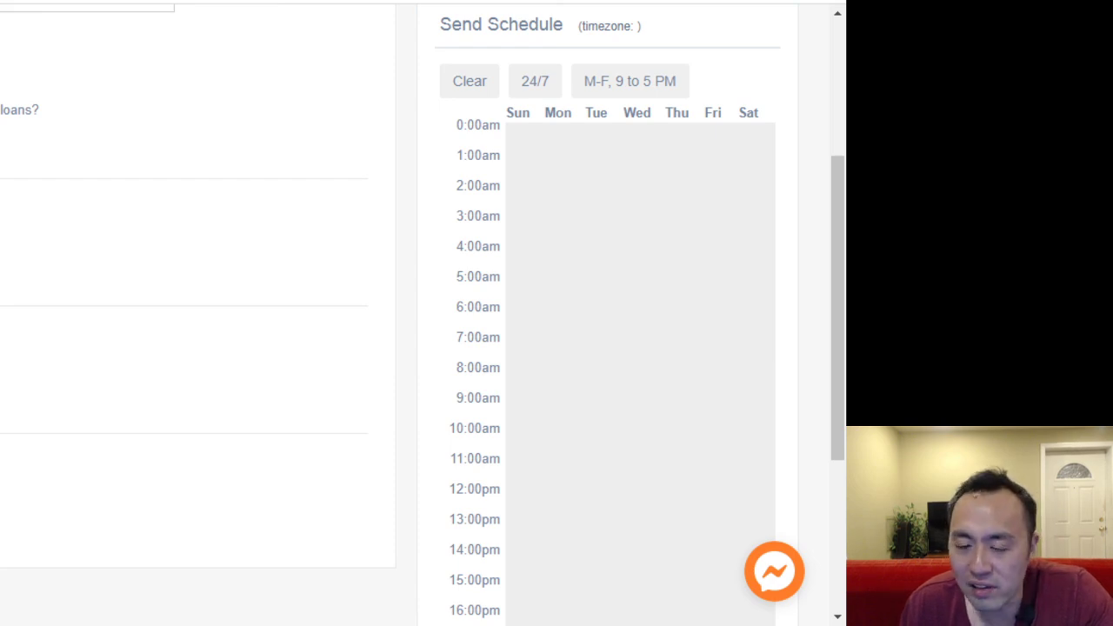
{"action": "left_click", "coordinate": [534, 87]}
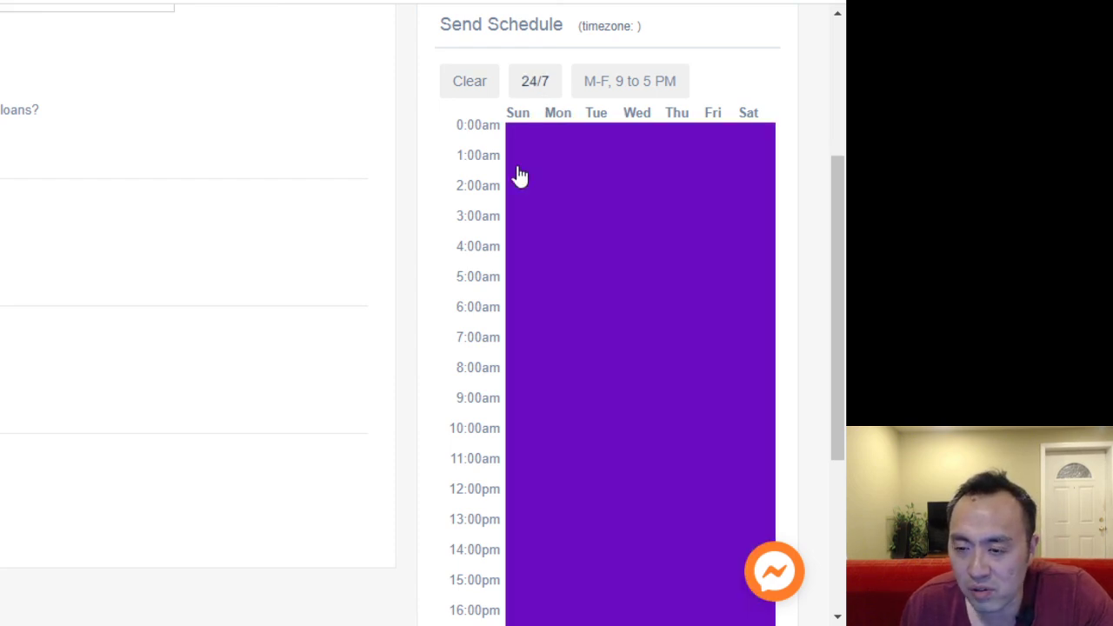
{"action": "scroll", "coordinate": [391, 331], "scroll_direction": "up", "scroll_amount": 3}
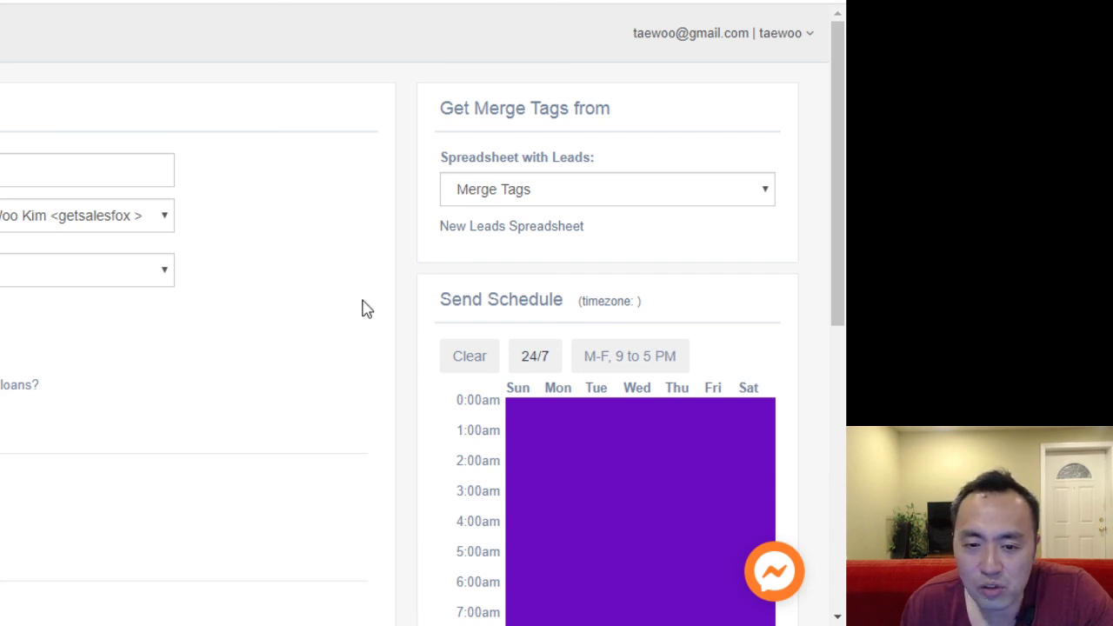
{"action": "scroll", "coordinate": [432, 315], "scroll_direction": "down", "scroll_amount": 3}
{"action": "scroll", "coordinate": [8, 360], "scroll_direction": "down", "scroll_amount": 4}
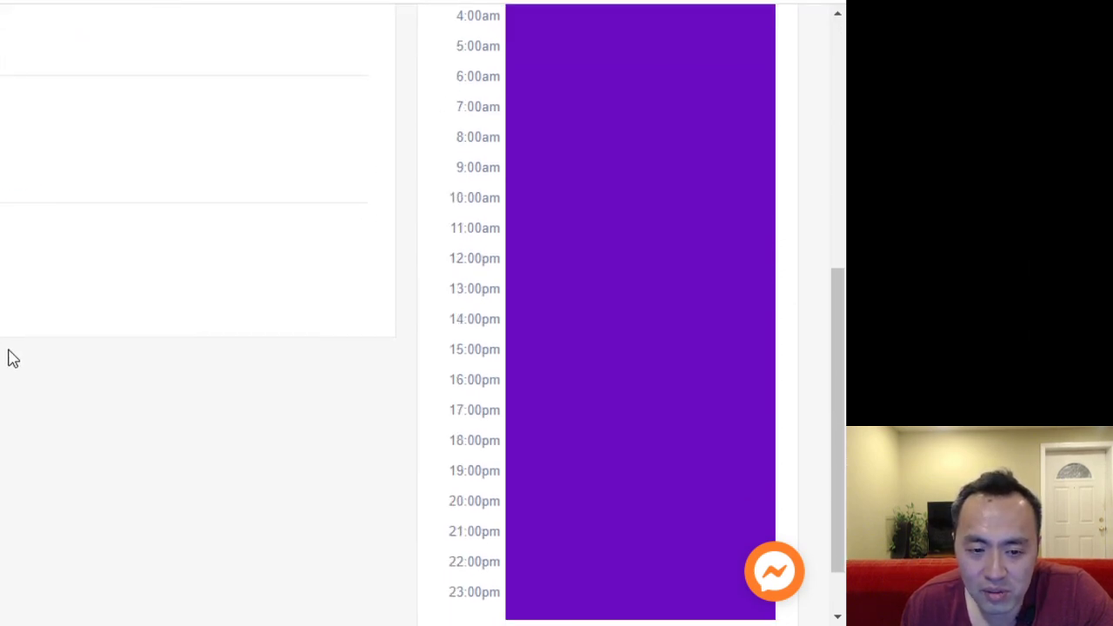
Step: Narrow the browser window so that the sequence and the send schedule fit side by side
{"action": "scroll", "coordinate": [3, 358], "scroll_direction": "up", "scroll_amount": 4}
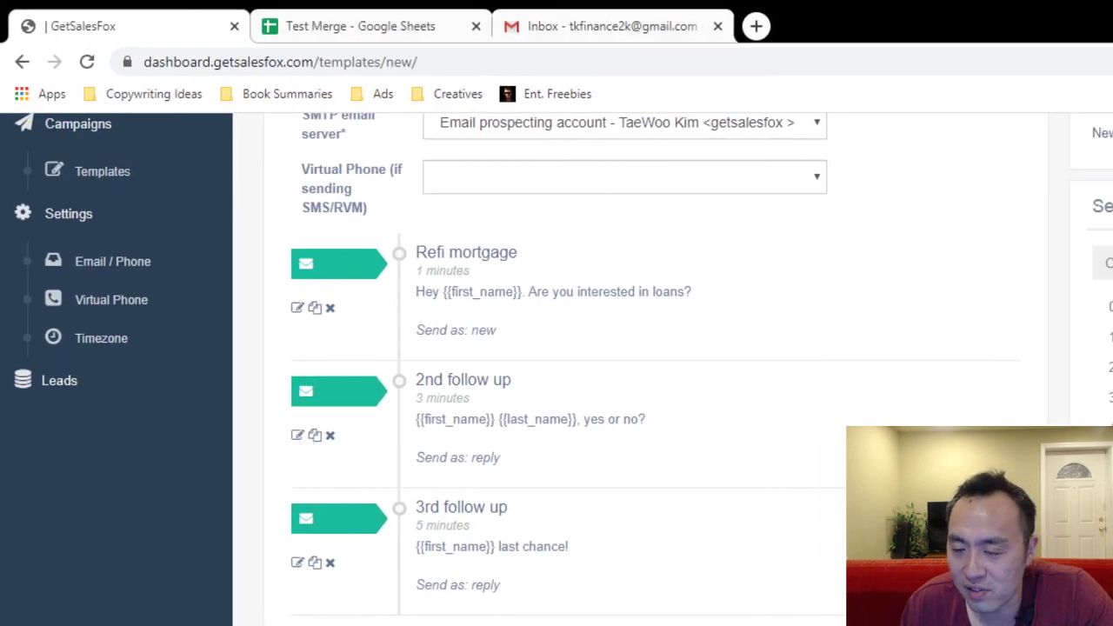
{"action": "left_click_drag", "start_coordinate": [1112, 348], "coordinate": [1092, 348]}
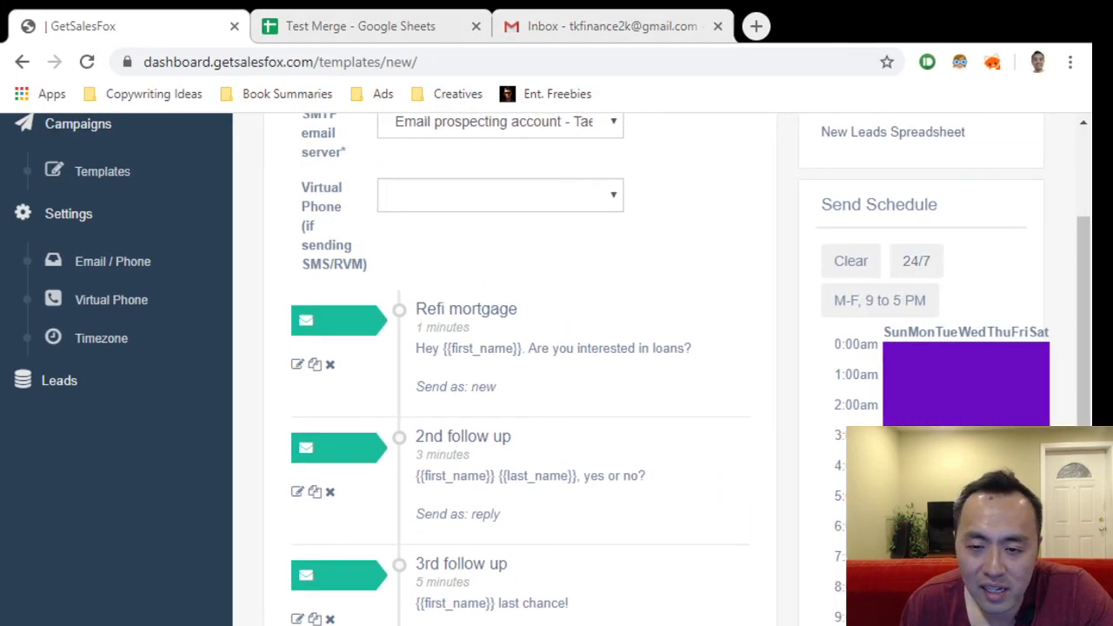
{"action": "left_click_drag", "start_coordinate": [1092, 270], "coordinate": [1103, 269]}
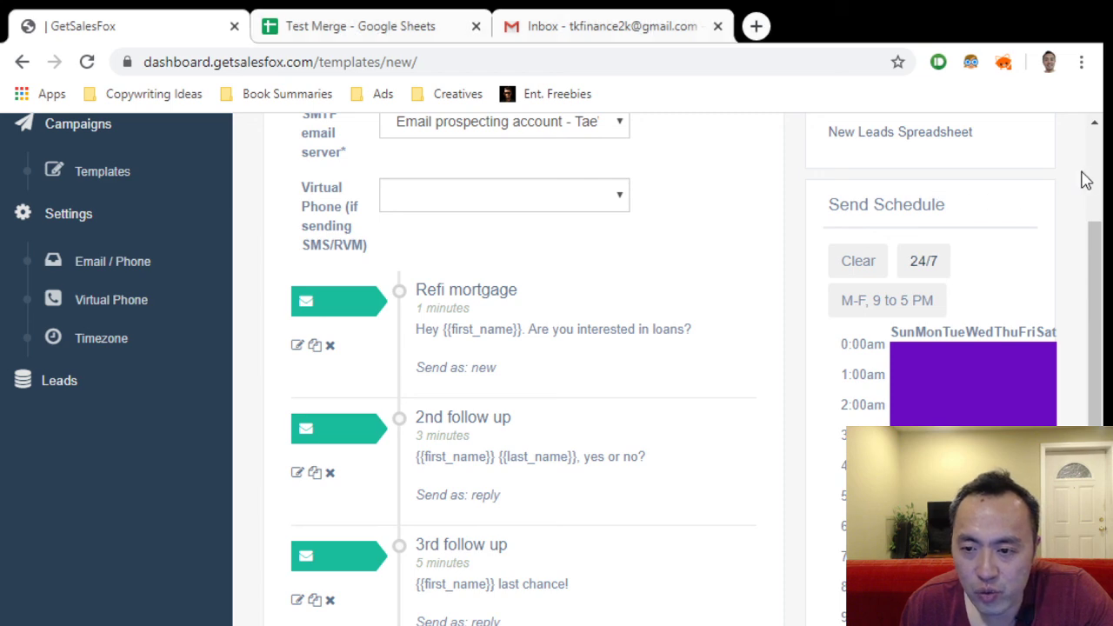
Step: Check the sequence details, leads spreadsheet and follow-up emails, and save the template
{"action": "scroll", "coordinate": [1100, 201], "scroll_direction": "up", "scroll_amount": 3}
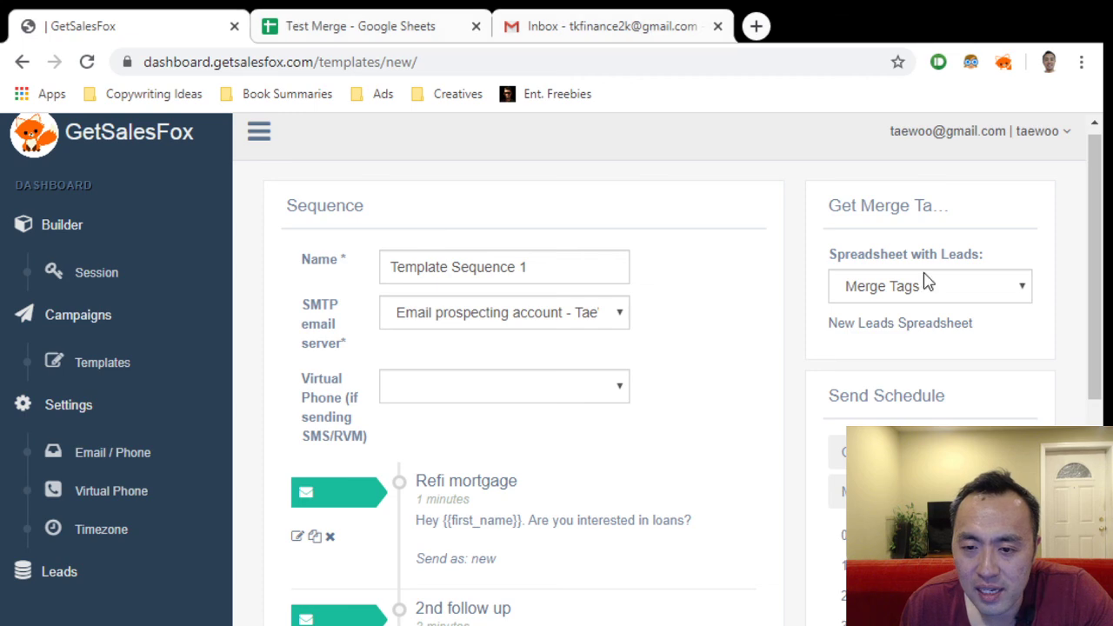
{"action": "scroll", "coordinate": [939, 371], "scroll_direction": "down", "scroll_amount": 6}
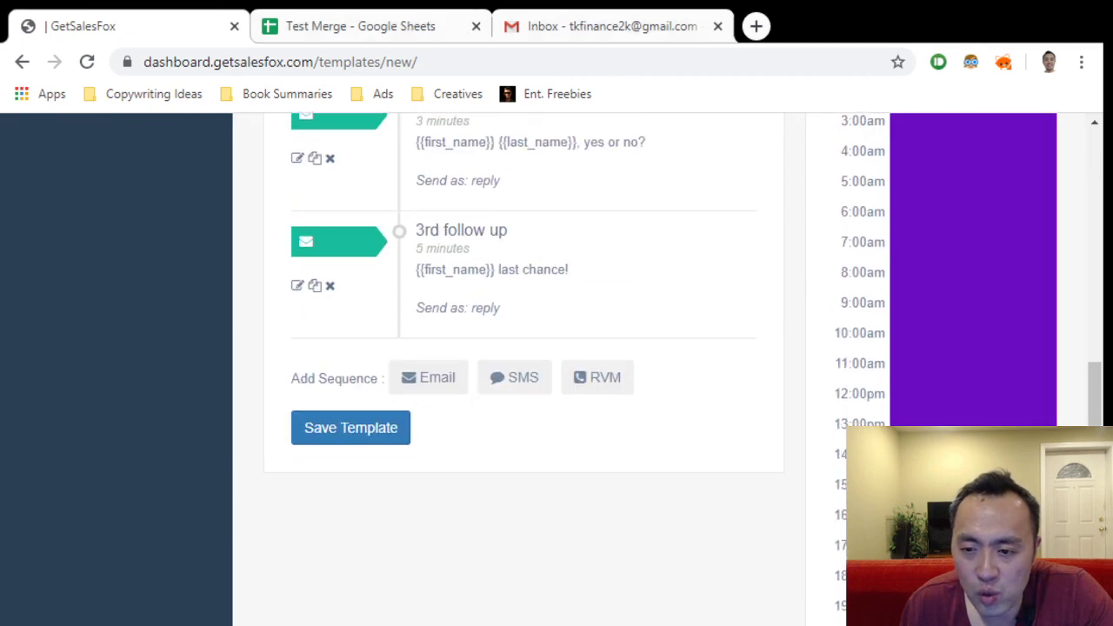
{"action": "scroll", "coordinate": [1095, 383], "scroll_direction": "up", "scroll_amount": 4}
{"action": "scroll", "coordinate": [668, 377], "scroll_direction": "up", "scroll_amount": 1}
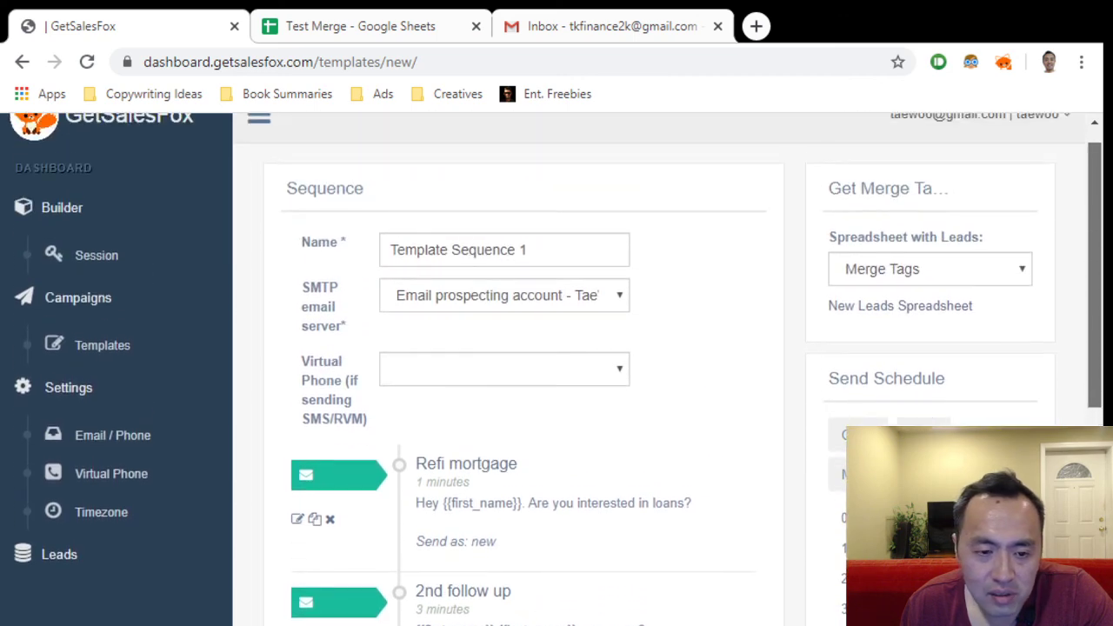
{"action": "scroll", "coordinate": [669, 378], "scroll_direction": "down", "scroll_amount": 6}
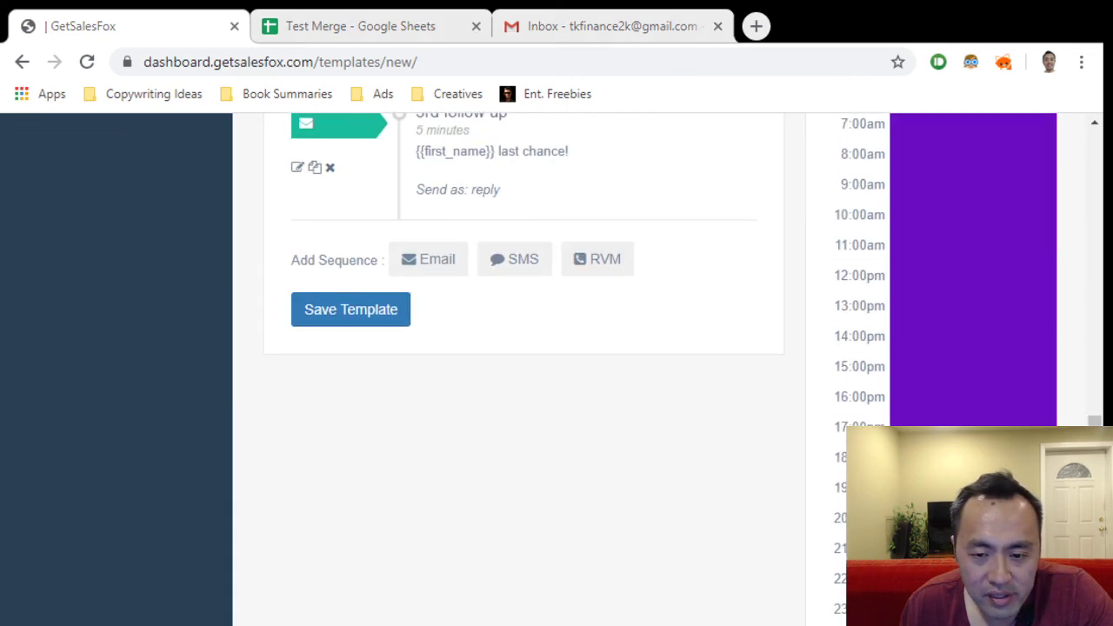
{"action": "left_click", "coordinate": [348, 311]}
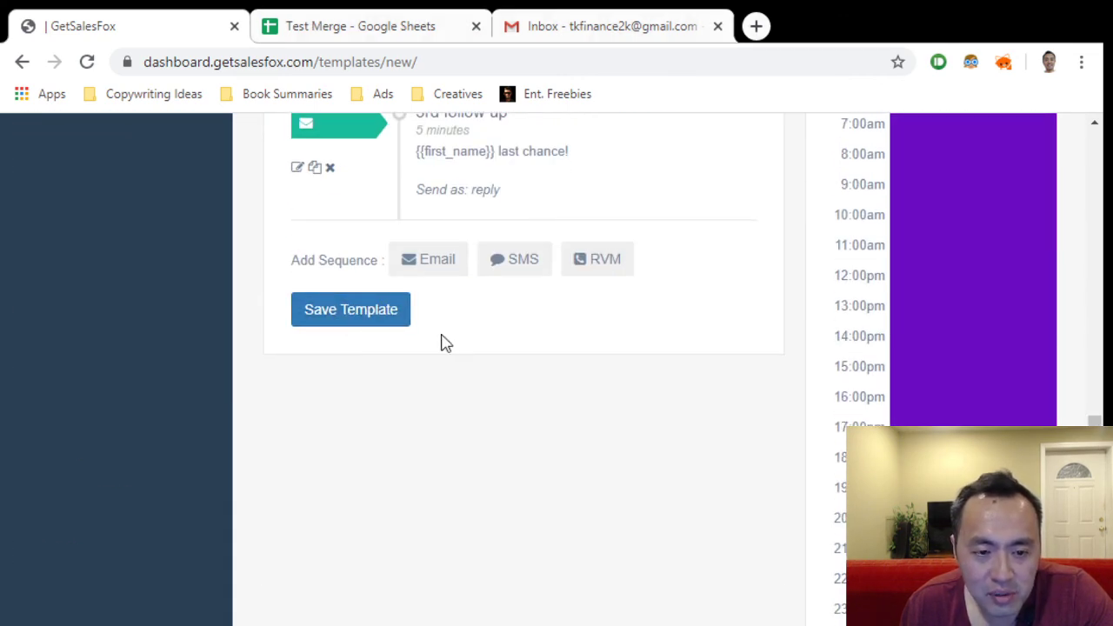